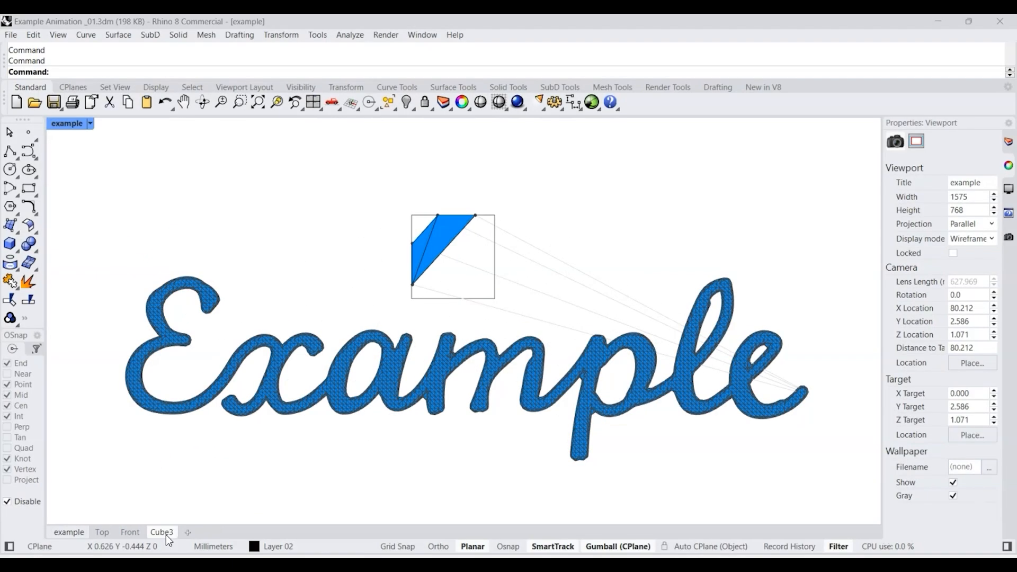
{"action": "left_click", "coordinate": [162, 532]}
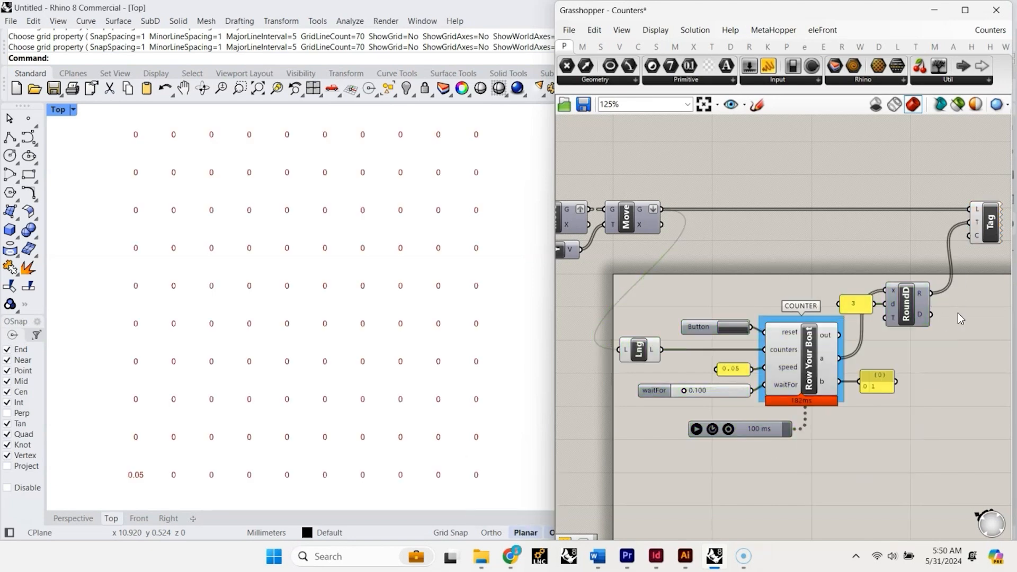
- Run the 100 ms timer to watch the staggered counters in the viewport, and pause it
{"action": "left_click", "coordinate": [697, 429]}
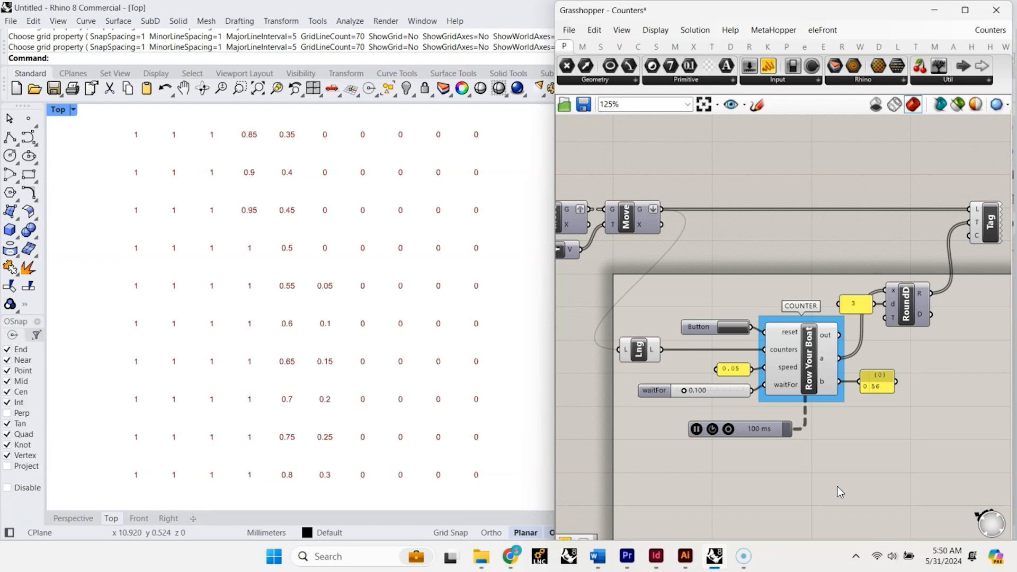
{"action": "left_click", "coordinate": [697, 428]}
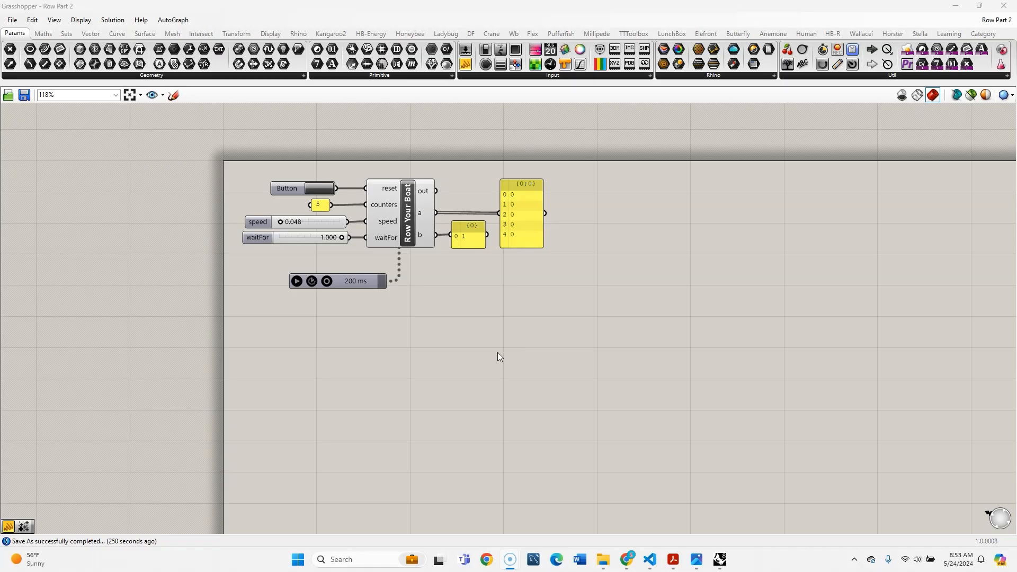
- Restore the Grasshopper window beside the Rhino viewport and narrow it to leave more room for the model
{"action": "left_click", "coordinate": [980, 6]}
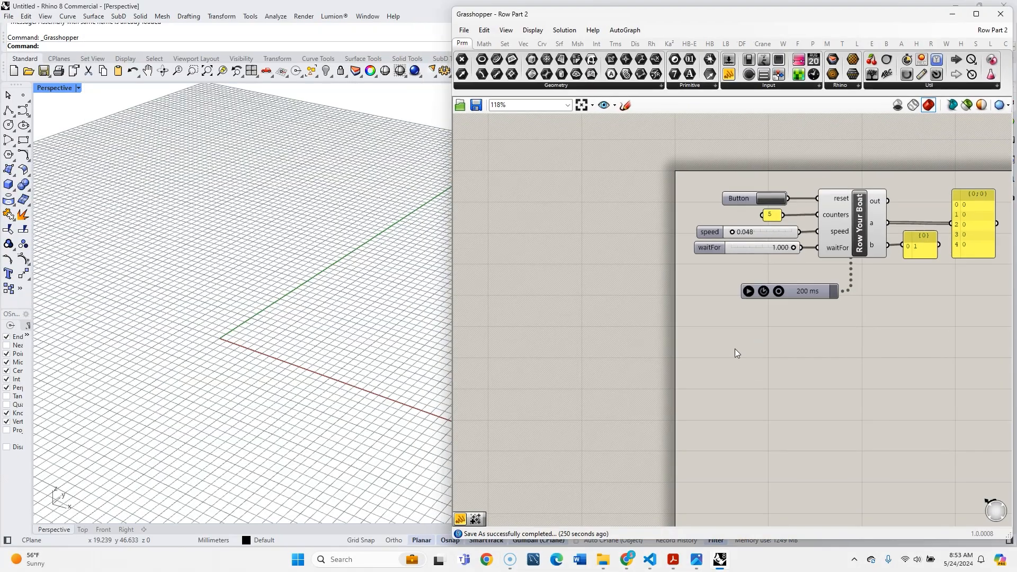
{"action": "left_click_drag", "start_coordinate": [453, 339], "coordinate": [545, 339]}
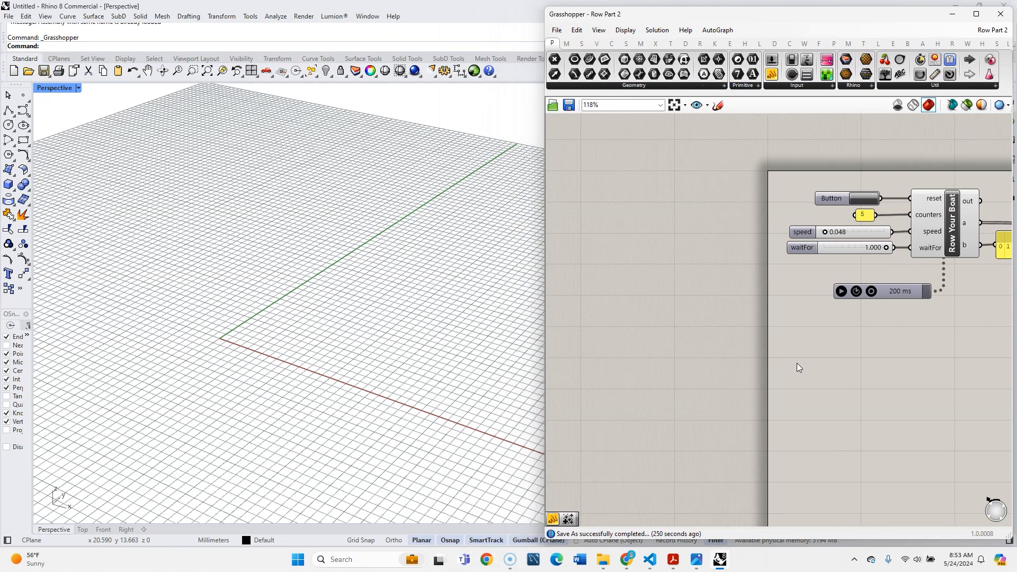
{"action": "scroll", "coordinate": [784, 315], "scroll_direction": "down", "scroll_amount": 3}
{"action": "right_click_drag", "start_coordinate": [784, 314], "coordinate": [684, 248]}
- Draw a small rectangle on the ground plane near the origin in the Perspective viewport and select it
{"action": "left_click", "coordinate": [207, 306]}
{"action": "left_click", "coordinate": [23, 140]}
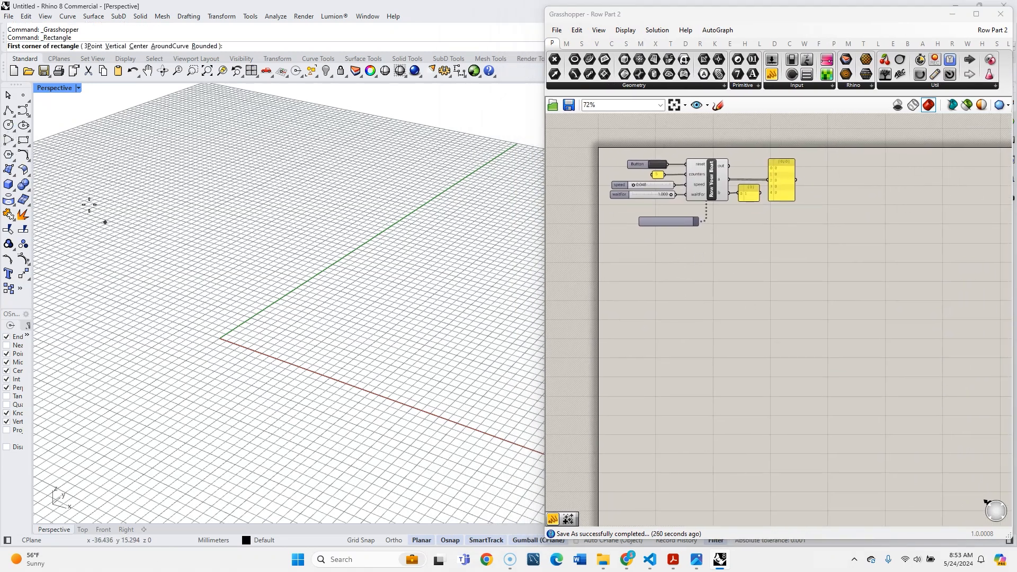
{"action": "scroll", "coordinate": [332, 325], "scroll_direction": "down", "scroll_amount": 2}
{"action": "scroll", "coordinate": [69, 200], "scroll_direction": "up", "scroll_amount": 1}
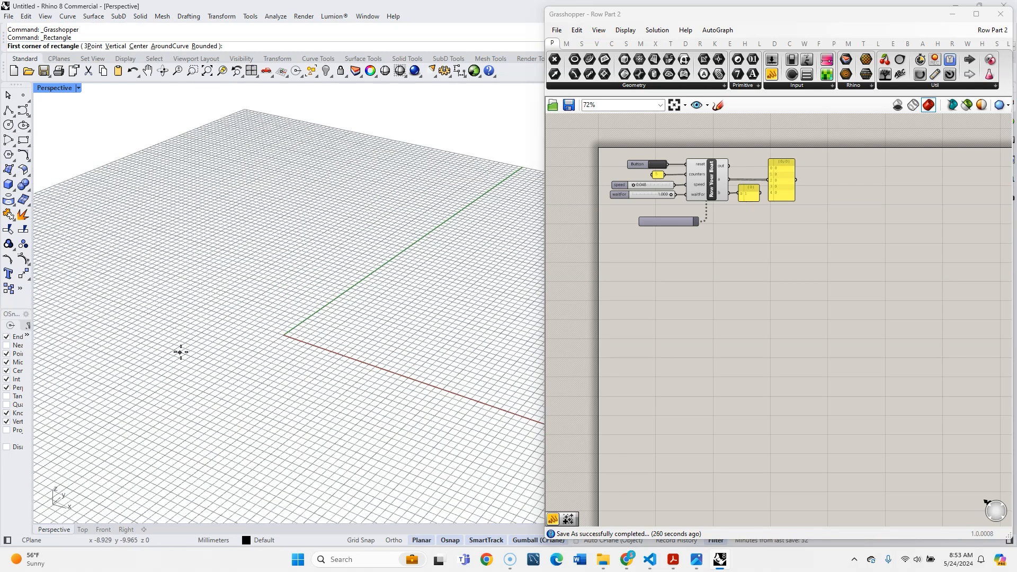
{"action": "left_click", "coordinate": [143, 348]}
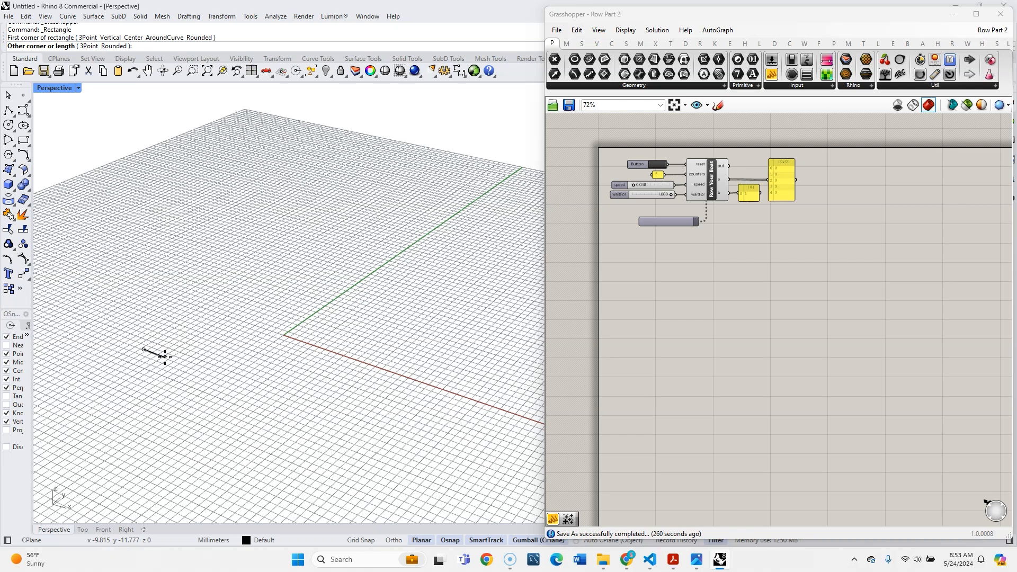
{"action": "left_click", "coordinate": [194, 342]}
{"action": "left_click", "coordinate": [187, 340]}
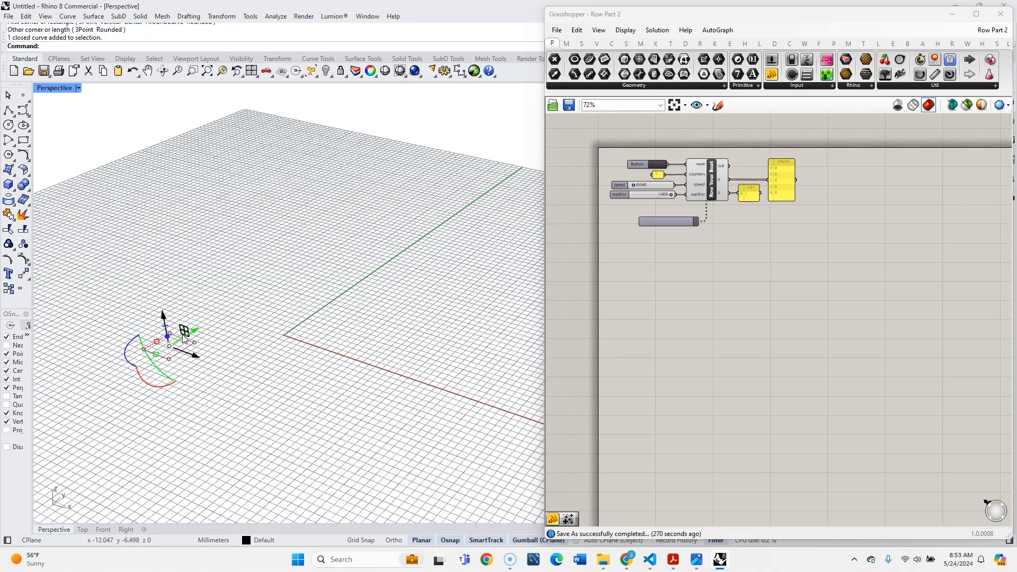
- Shift the rectangle a little closer to the origin and deselect it
{"action": "left_click_drag", "start_coordinate": [192, 332], "coordinate": [230, 350]}
{"action": "left_click", "coordinate": [231, 368]}
{"action": "scroll", "coordinate": [233, 368], "scroll_direction": "down", "scroll_amount": 5}
{"action": "right_click_drag", "start_coordinate": [234, 366], "coordinate": [330, 358], "text": "shift"}
{"action": "scroll", "coordinate": [334, 355], "scroll_direction": "up", "scroll_amount": 6}
{"action": "scroll", "coordinate": [379, 350], "scroll_direction": "up", "scroll_amount": 3}
{"action": "scroll", "coordinate": [352, 379], "scroll_direction": "down", "scroll_amount": 5}
{"action": "scroll", "coordinate": [397, 425], "scroll_direction": "up", "scroll_amount": 4}
{"action": "right_click_drag", "start_coordinate": [397, 424], "coordinate": [404, 408]}
- Hide the grid, the grid axes and the world axes in the active viewport with the Grid command
{"action": "type", "text": "grid"}
{"action": "key", "text": "Return"}
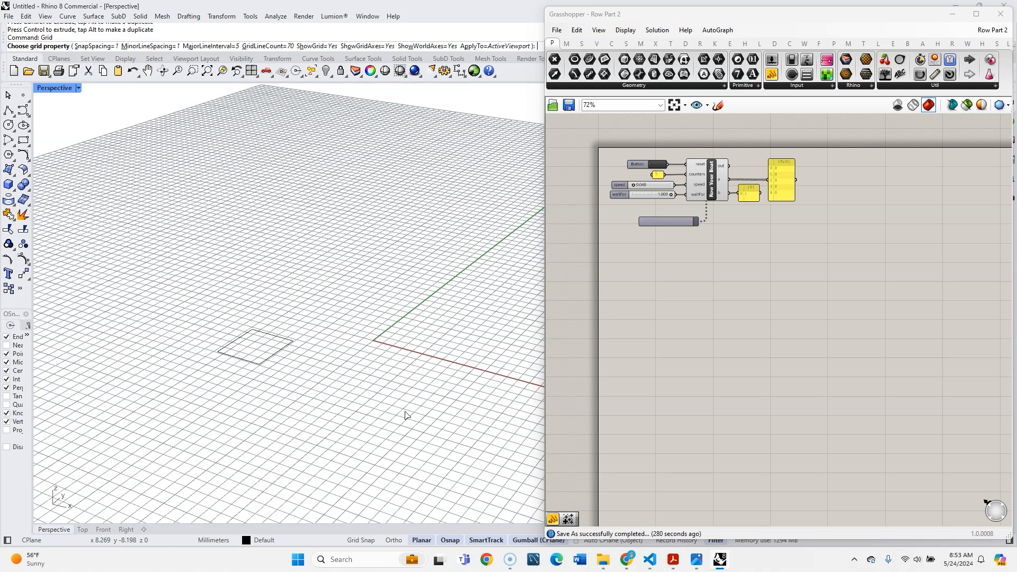
{"action": "type", "text": "h"}
{"action": "key", "text": "Return"}
{"action": "type", "text": "o"}
{"action": "key", "text": "Return"}
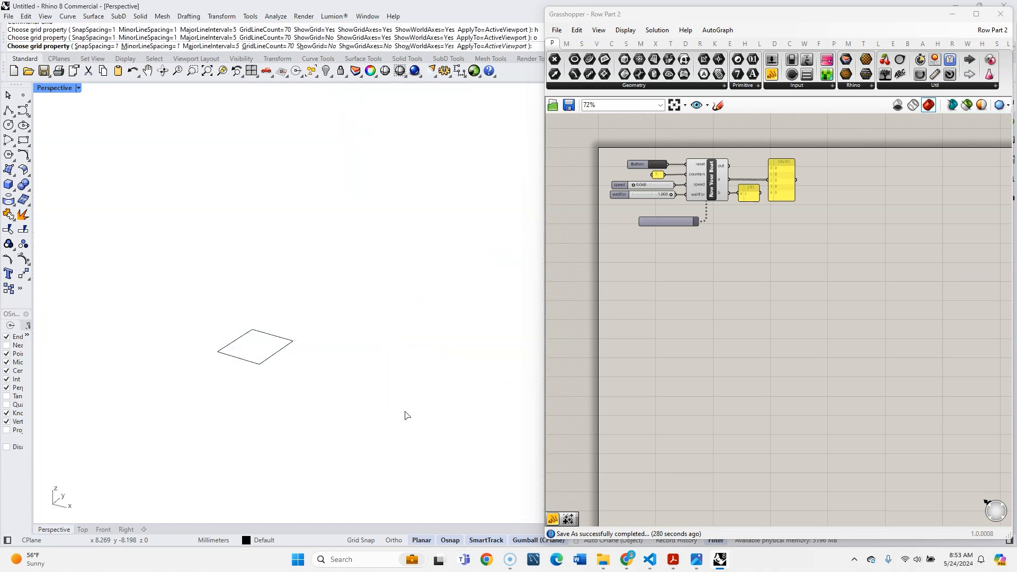
{"action": "type", "text": "w"}
{"action": "key", "text": "Return"}
{"action": "key", "text": "Return"}
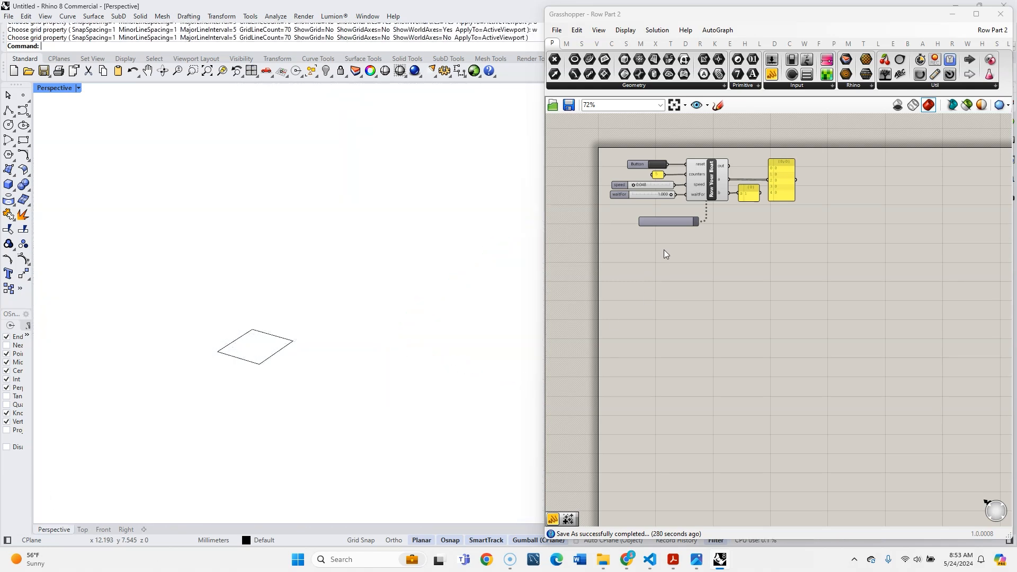
- Add a Curve parameter below the timer and set the drawn rectangle as its one curve
{"action": "scroll", "coordinate": [652, 262], "scroll_direction": "up", "scroll_amount": 3}
{"action": "double_click", "coordinate": [605, 275]}
{"action": "type", "text": "cur"}
{"action": "left_click", "coordinate": [576, 193]}
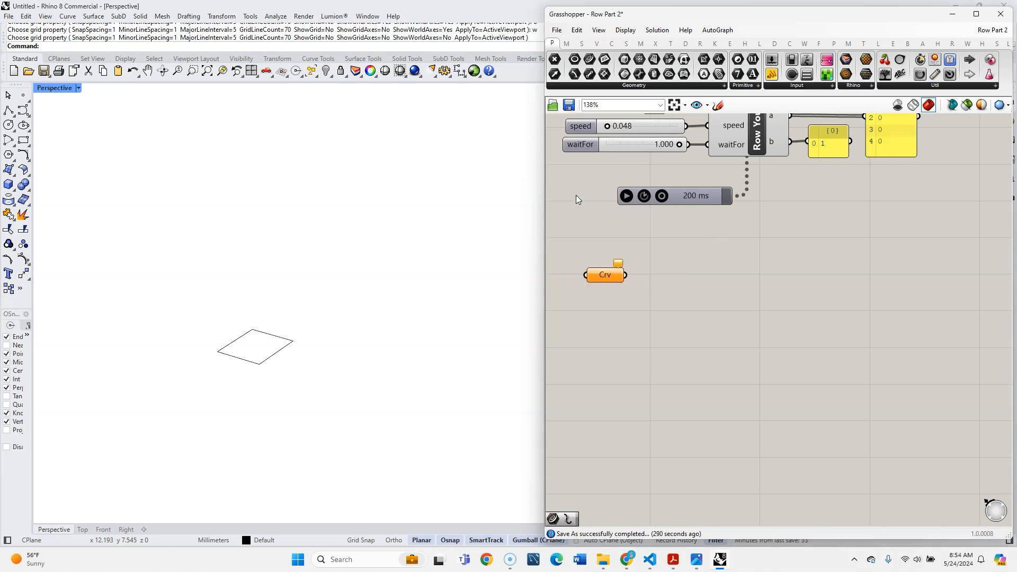
{"action": "right_click", "coordinate": [595, 275]}
{"action": "left_click", "coordinate": [614, 420]}
{"action": "left_click", "coordinate": [279, 353]}
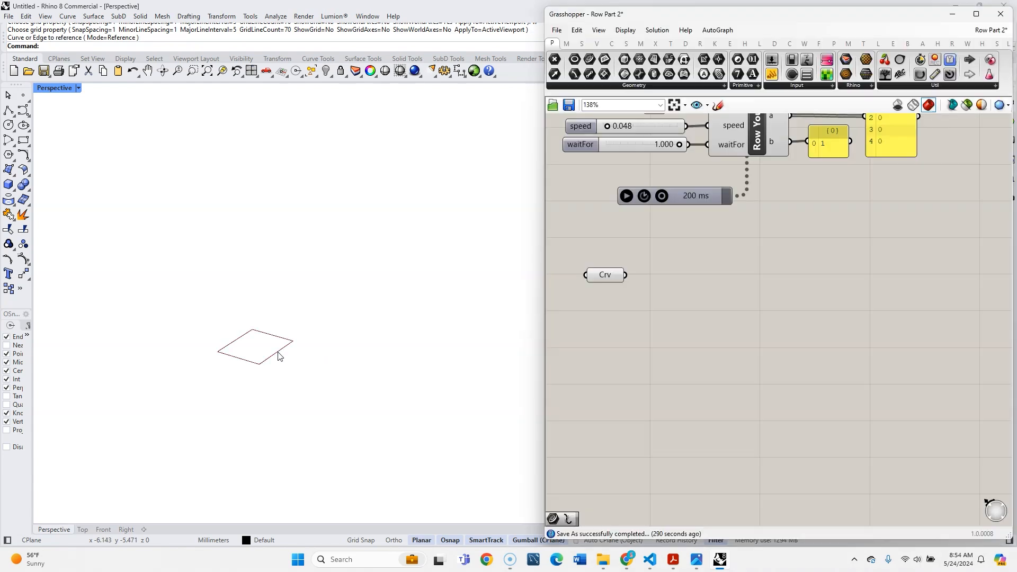
- Internalise the rectangle in the Curve parameter and delete the original rectangle from Rhino
{"action": "right_click", "coordinate": [616, 274]}
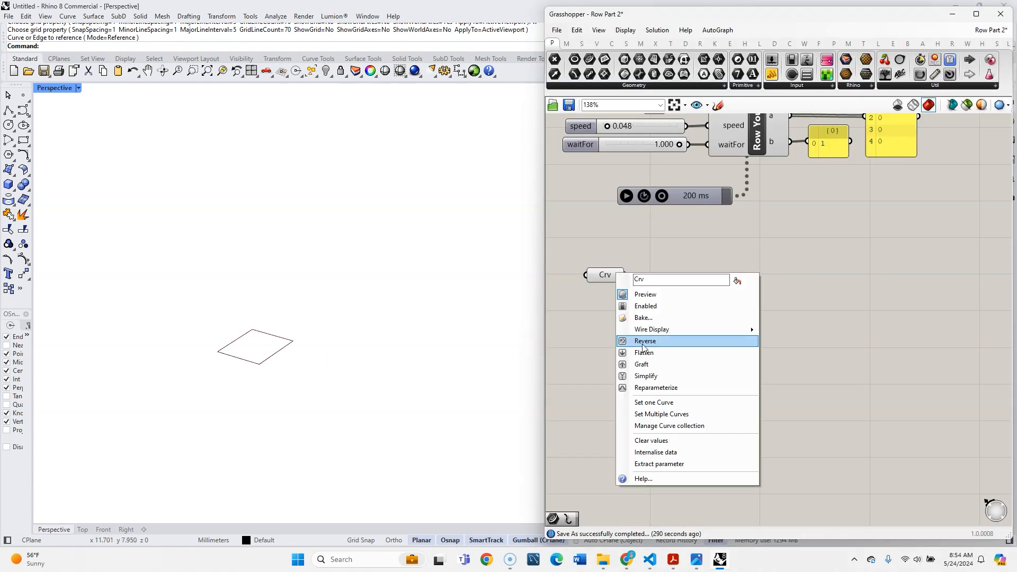
{"action": "left_click", "coordinate": [678, 456]}
{"action": "left_click_drag", "start_coordinate": [388, 373], "coordinate": [121, 280]}
{"action": "key", "text": "Delete"}
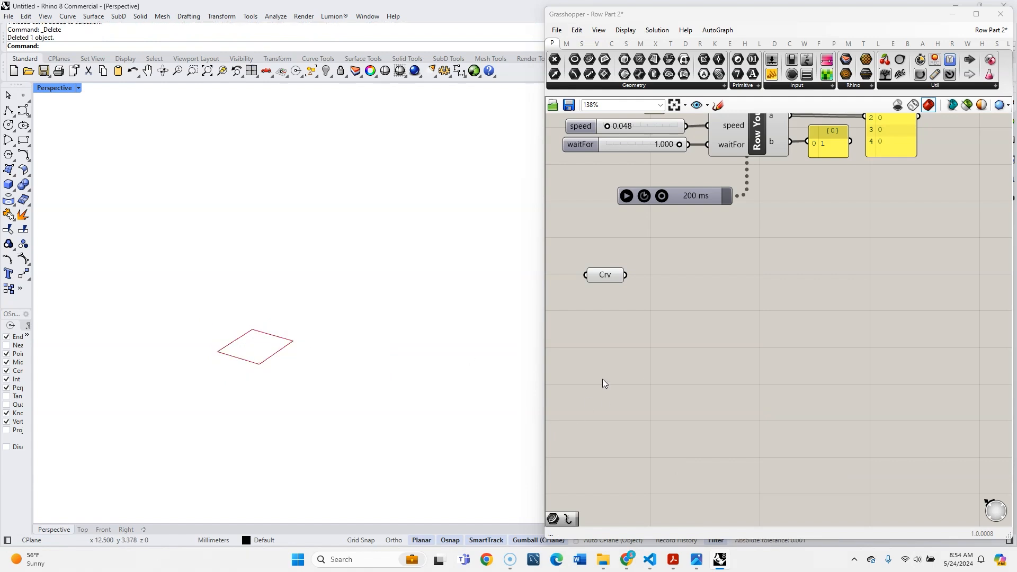
{"action": "key", "text": "ctrl+z"}
{"action": "left_click", "coordinate": [405, 373]}
{"action": "left_click_drag", "start_coordinate": [321, 386], "coordinate": [128, 259]}
{"action": "key", "text": "Delete"}
- Duplicate the Curve parameter, align the copy beside the original and feed the original into it
{"action": "left_click_drag", "start_coordinate": [608, 275], "coordinate": [603, 289]}
{"action": "left_click", "coordinate": [625, 324]}
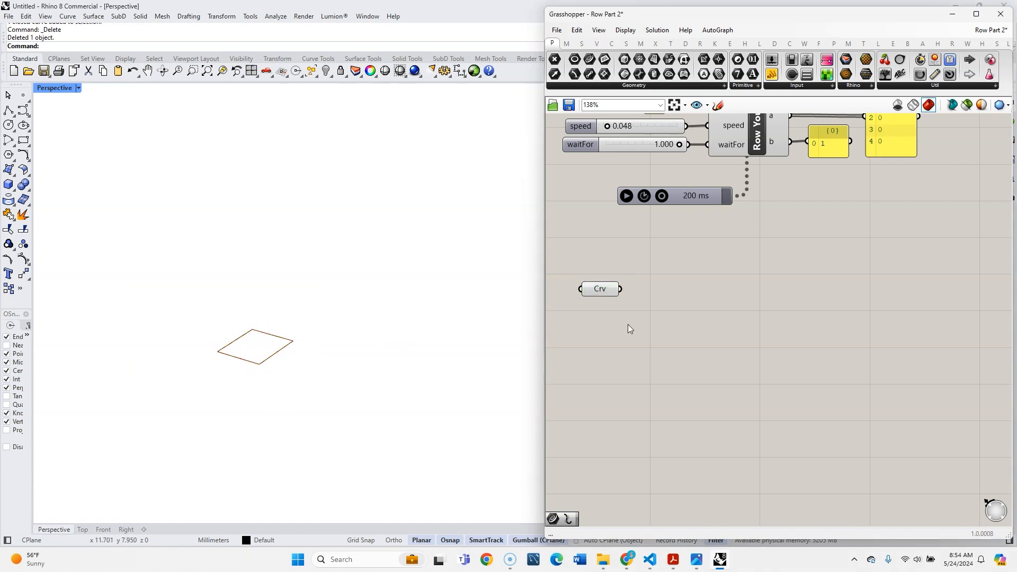
{"action": "left_click", "coordinate": [609, 289]}
{"action": "key", "text": "ctrl+c"}
{"action": "key", "text": "ctrl+v"}
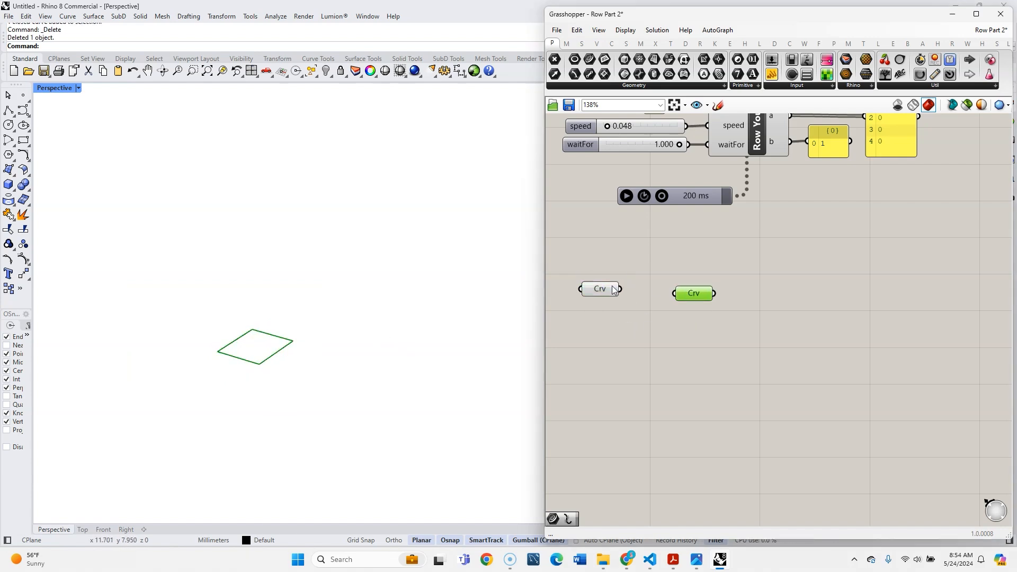
{"action": "left_click_drag", "start_coordinate": [689, 293], "coordinate": [685, 288]}
{"action": "scroll", "coordinate": [191, 367], "scroll_direction": "down", "scroll_amount": 5}
{"action": "scroll", "coordinate": [270, 354], "scroll_direction": "up", "scroll_amount": 5}
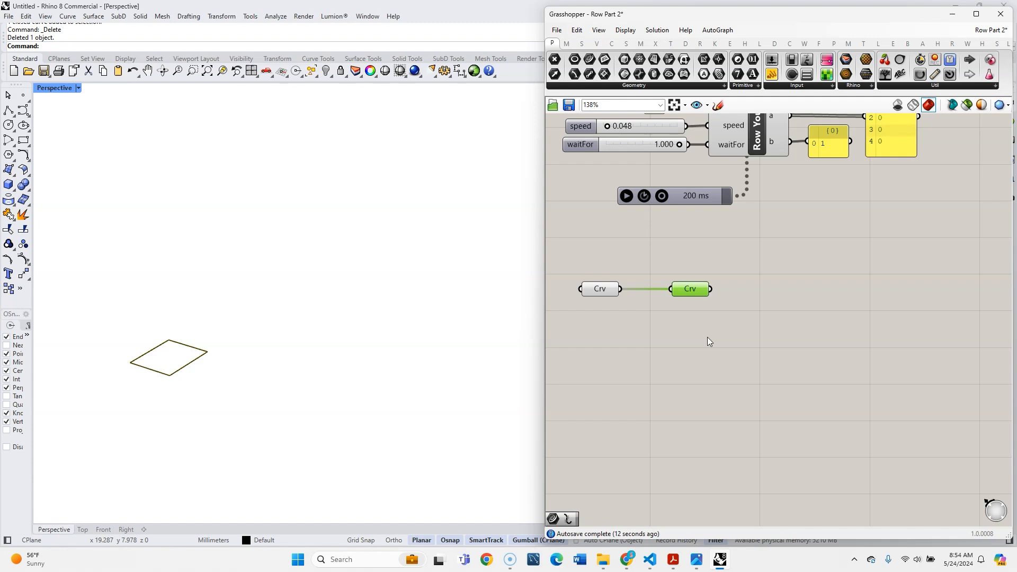
- Add a Scale component and connect the second Curve parameter to its geometry input
{"action": "double_click", "coordinate": [755, 311]}
{"action": "type", "text": "scal"}
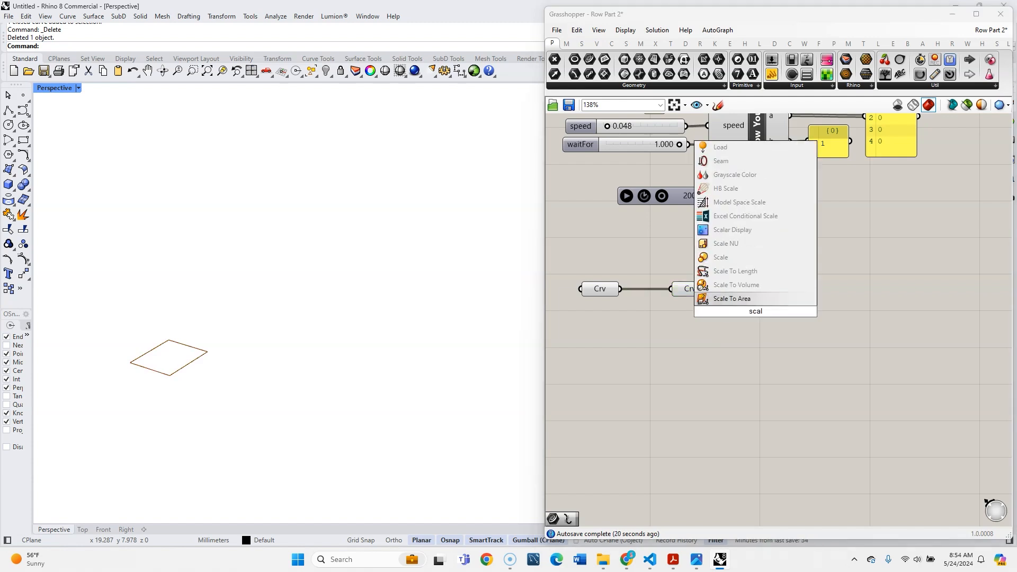
{"action": "left_click", "coordinate": [747, 258]}
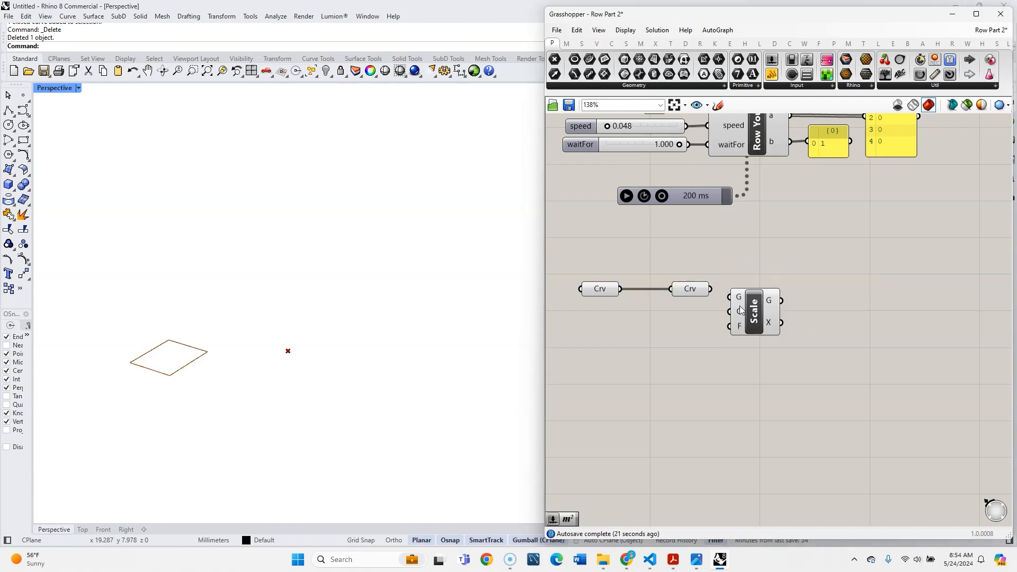
{"action": "left_click_drag", "start_coordinate": [710, 288], "coordinate": [754, 291]}
- Add a number slider below the curves and connect it to the Scale component's factor input
{"action": "double_click", "coordinate": [704, 329]}
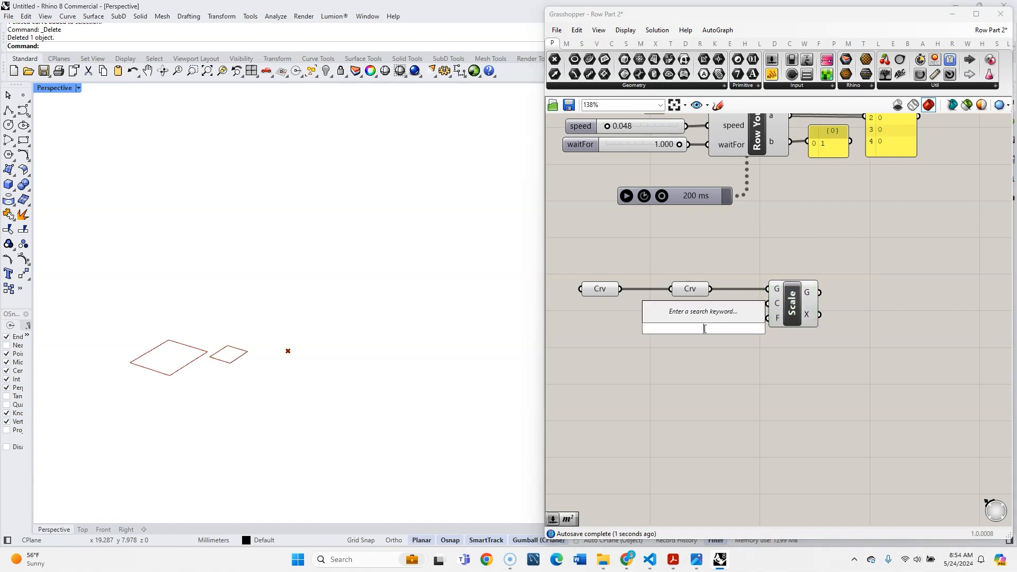
{"action": "type", "text": "0."}
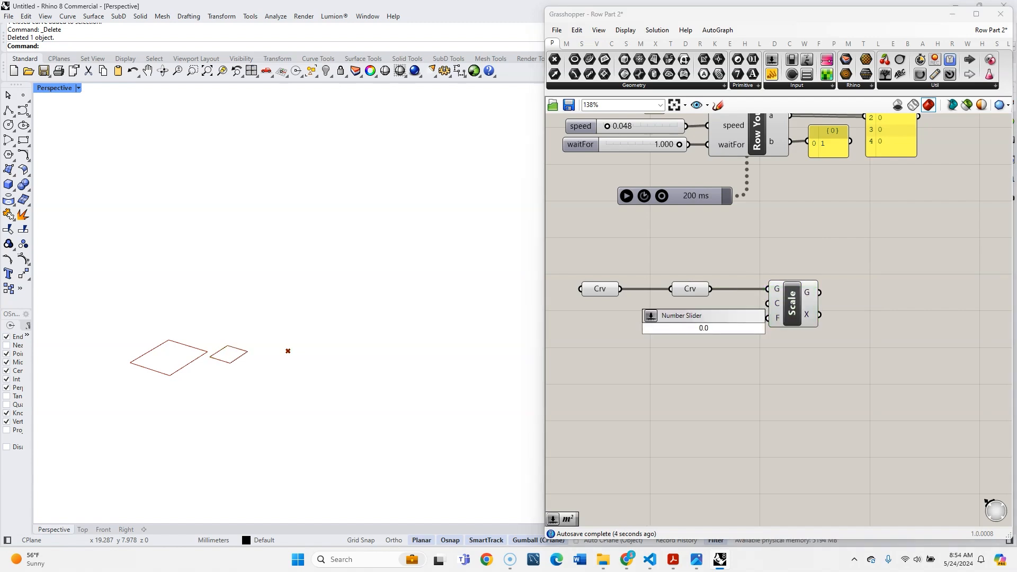
{"action": "type", "text": "25<"}
{"action": "key", "text": "Return"}
{"action": "right_click", "coordinate": [572, 318]}
{"action": "left_click_drag", "start_coordinate": [656, 329], "coordinate": [769, 318]}
- Name the factor slider "scale" and set it to 0.634
{"action": "type", "text": "scale"}
{"action": "left_click", "coordinate": [617, 262]}
{"action": "left_click_drag", "start_coordinate": [577, 317], "coordinate": [624, 317]}
{"action": "left_click", "coordinate": [628, 367]}
{"action": "scroll", "coordinate": [629, 368], "scroll_direction": "down", "scroll_amount": 3}
{"action": "scroll", "coordinate": [720, 329], "scroll_direction": "up", "scroll_amount": 4}
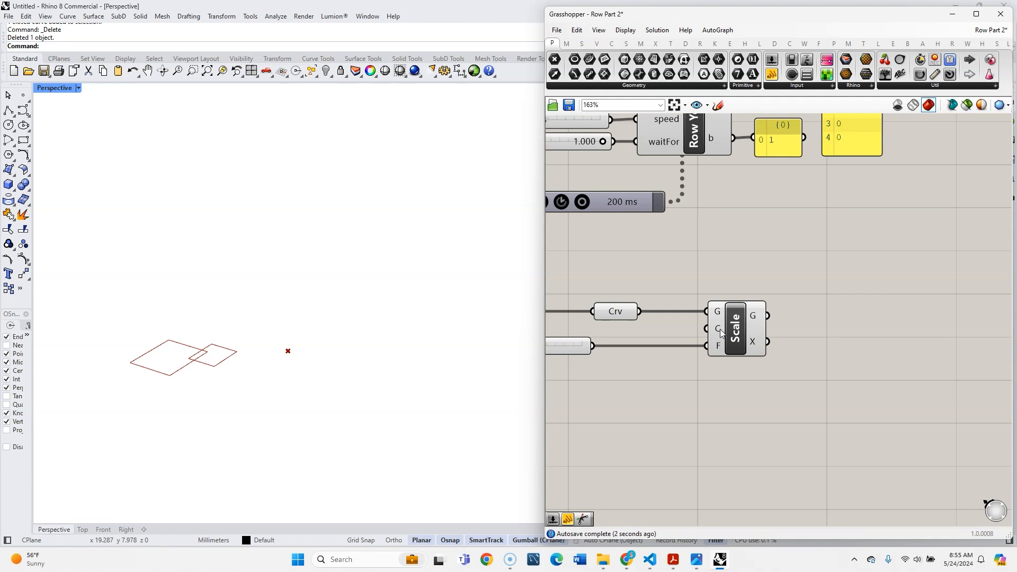
- Add an Area component fed by the second Curve parameter and connect its centroid to the Scale component's center input
{"action": "left_click_drag", "start_coordinate": [740, 325], "coordinate": [797, 326]}
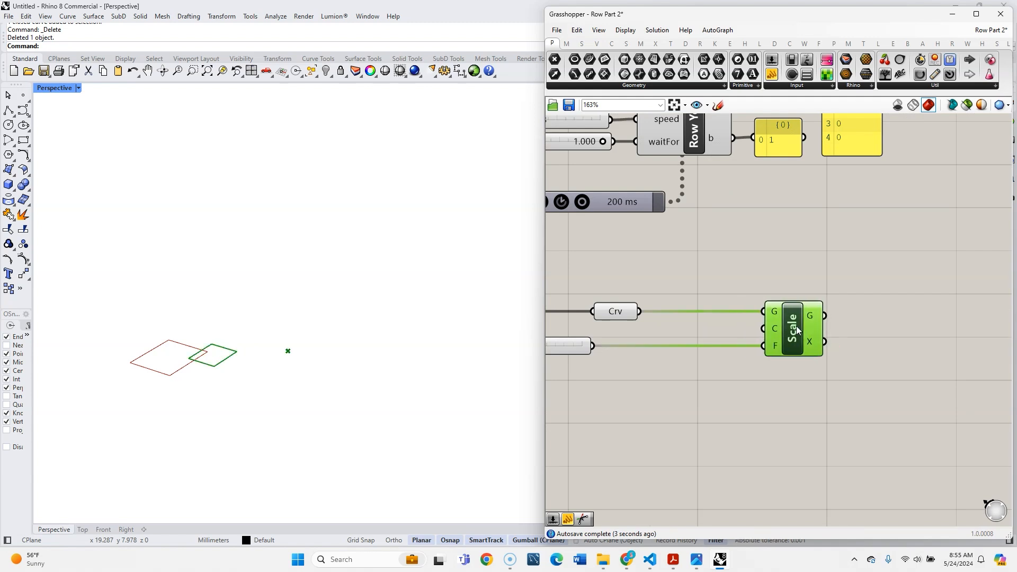
{"action": "double_click", "coordinate": [708, 288]}
{"action": "type", "text": "are"}
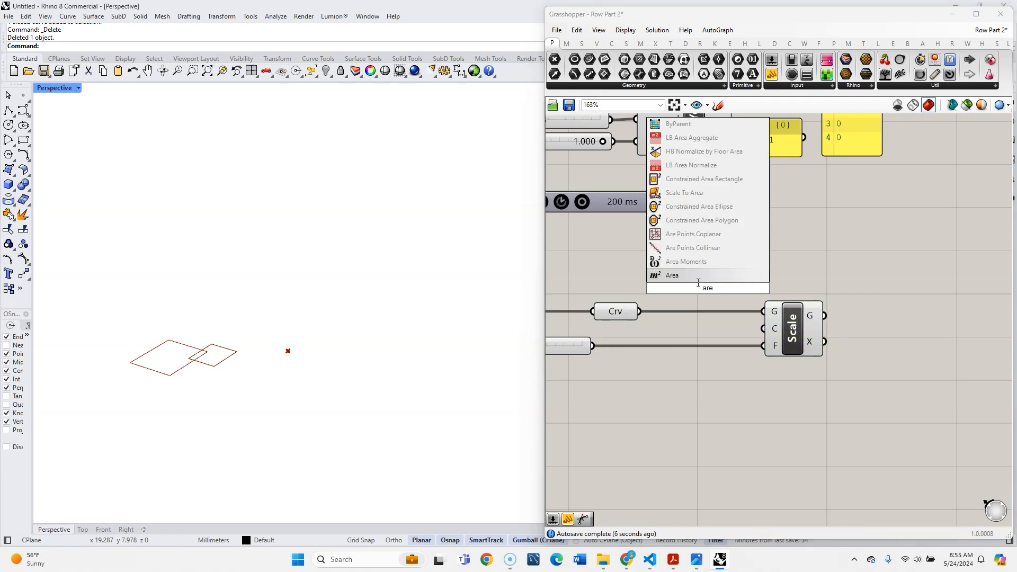
{"action": "left_click", "coordinate": [696, 276]}
{"action": "left_click_drag", "start_coordinate": [639, 311], "coordinate": [682, 349]}
{"action": "left_click_drag", "start_coordinate": [713, 355], "coordinate": [762, 328]}
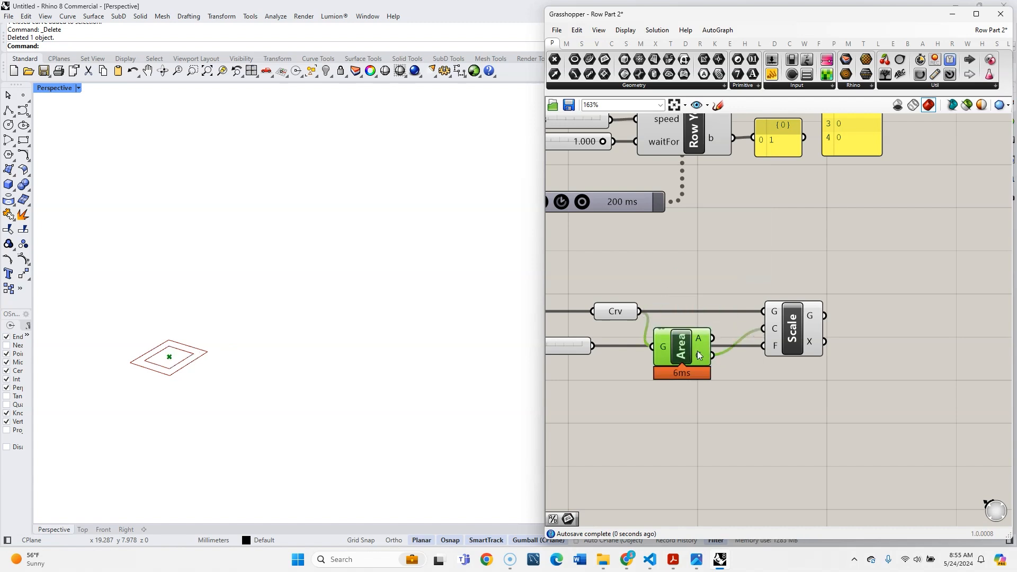
{"action": "left_click", "coordinate": [725, 281]}
{"action": "scroll", "coordinate": [728, 283], "scroll_direction": "down", "scroll_amount": 4}
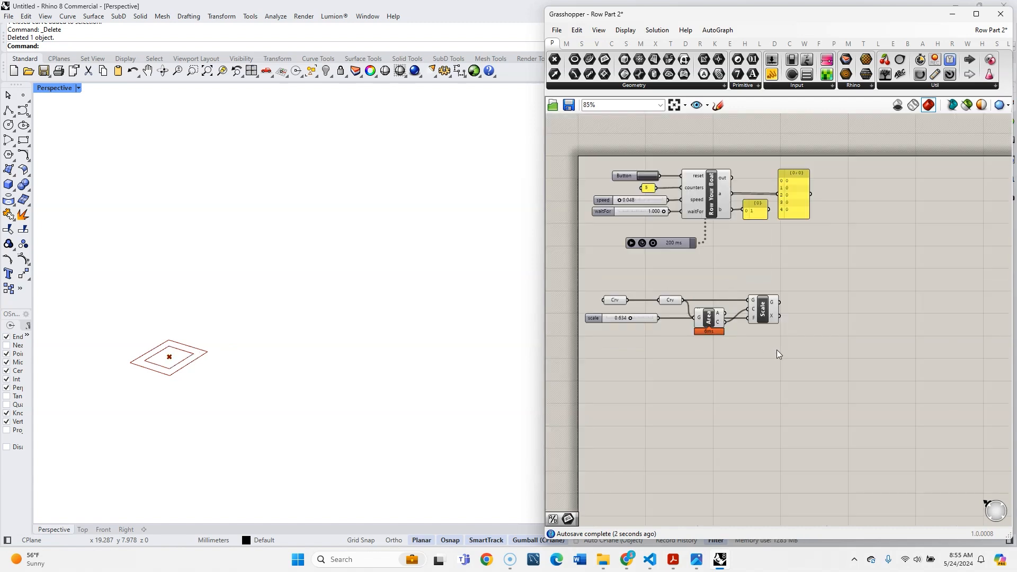
- Turn off the preview of both Curve parameters
{"action": "left_click", "coordinate": [623, 301]}
{"action": "middle_click", "coordinate": [624, 302]}
{"action": "left_click", "coordinate": [647, 269]}
{"action": "left_click", "coordinate": [674, 302]}
{"action": "middle_click", "coordinate": [676, 302]}
{"action": "left_click", "coordinate": [699, 269]}
{"action": "left_click", "coordinate": [797, 338]}
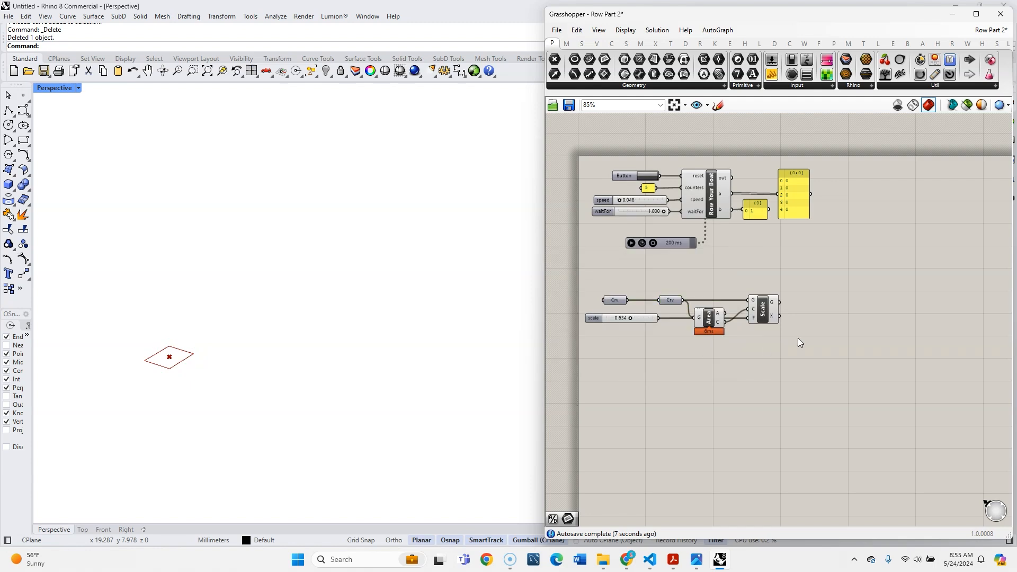
- Turn off the preview of the Area component
{"action": "scroll", "coordinate": [798, 338], "scroll_direction": "up", "scroll_amount": 4}
{"action": "left_click", "coordinate": [632, 299]}
{"action": "middle_click", "coordinate": [632, 298]}
{"action": "left_click", "coordinate": [656, 266]}
{"action": "left_click", "coordinate": [827, 319]}
{"action": "scroll", "coordinate": [827, 320], "scroll_direction": "down", "scroll_amount": 4}
{"action": "scroll", "coordinate": [753, 321], "scroll_direction": "up", "scroll_amount": 4}
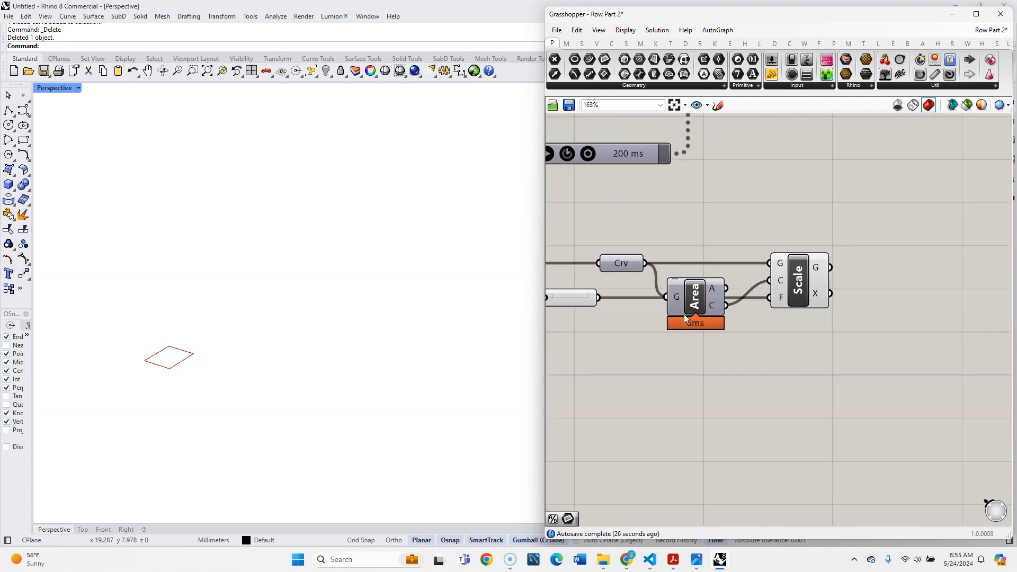
- Add an Explode component below Area and connect the second Curve parameter to its curve input
{"action": "double_click", "coordinate": [735, 407]}
{"action": "type", "text": "ex"}
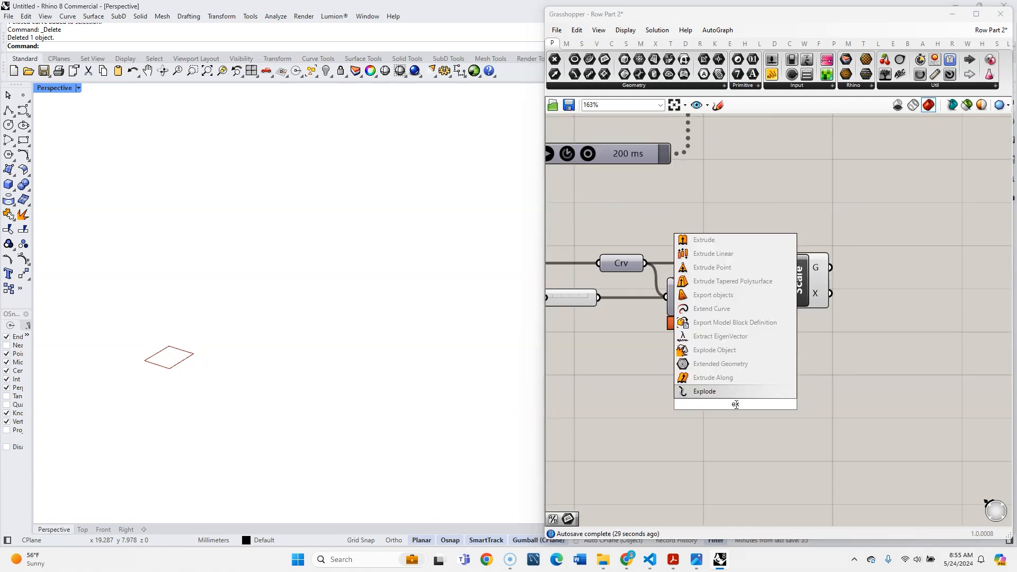
{"action": "type", "text": "pl"}
{"action": "key", "text": "Return"}
{"action": "left_click_drag", "start_coordinate": [646, 263], "coordinate": [705, 391]}
{"action": "left_click_drag", "start_coordinate": [744, 410], "coordinate": [704, 377]}
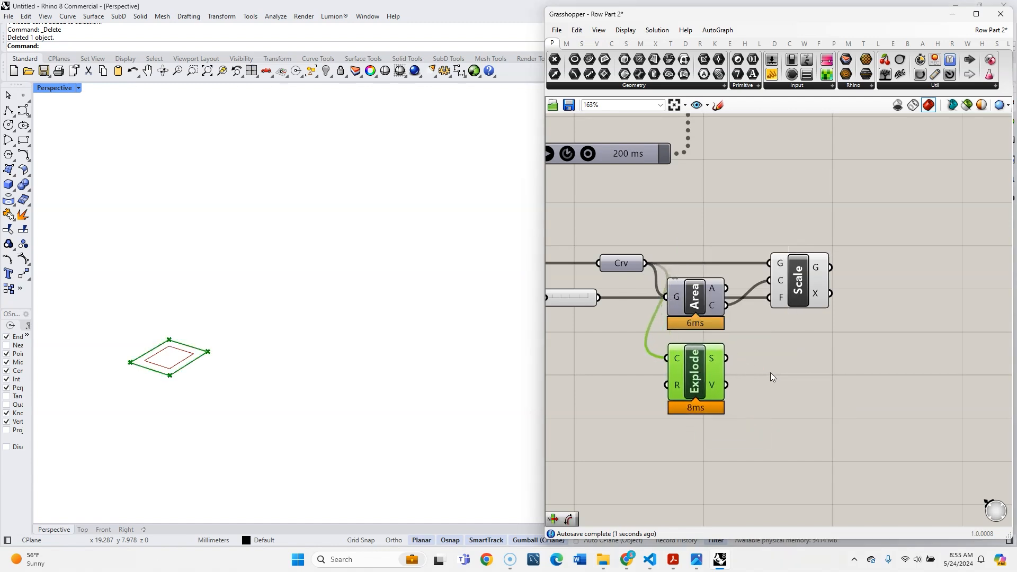
- Add a List Item component beside Explode and feed the exploded segments into its list input
{"action": "scroll", "coordinate": [770, 373], "scroll_direction": "down", "scroll_amount": 1}
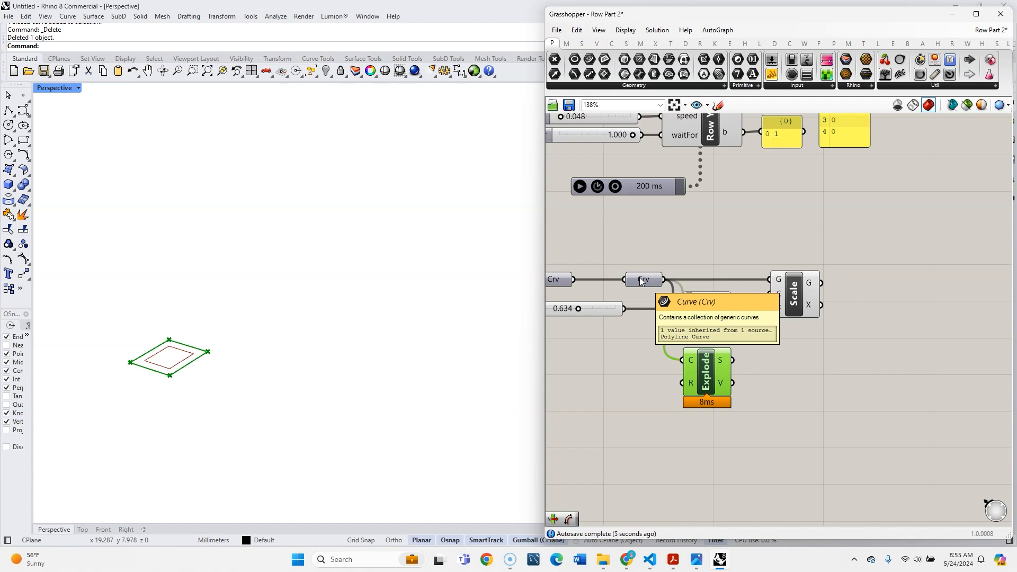
{"action": "double_click", "coordinate": [791, 377]}
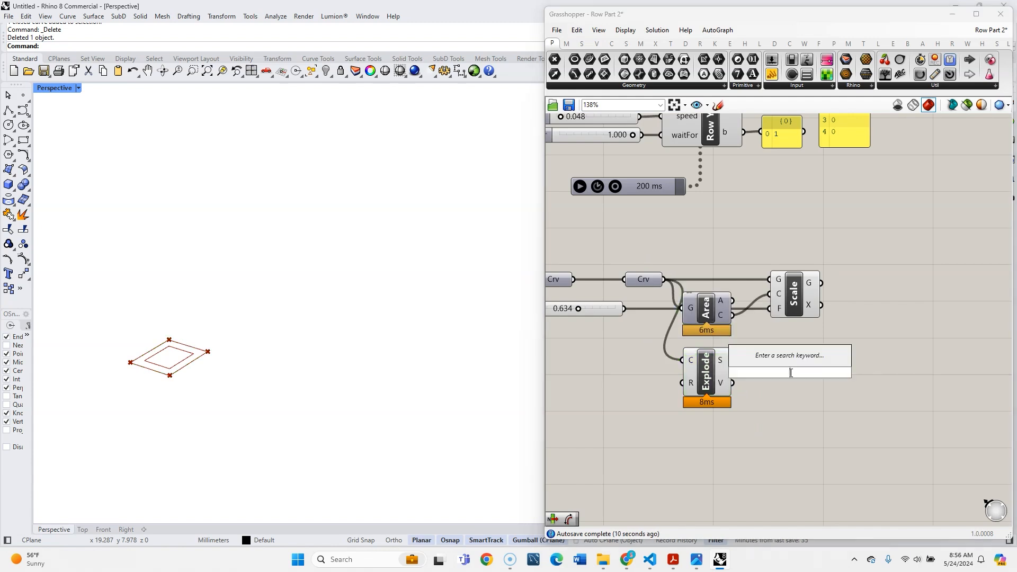
{"action": "type", "text": "list ite"}
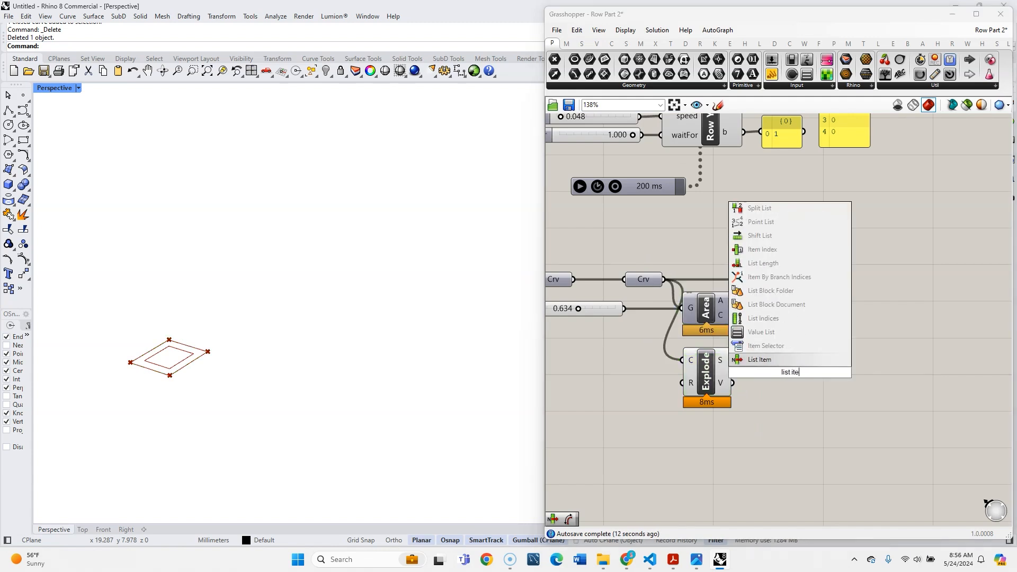
{"action": "left_click", "coordinate": [788, 364]}
{"action": "left_click_drag", "start_coordinate": [735, 361], "coordinate": [766, 372]}
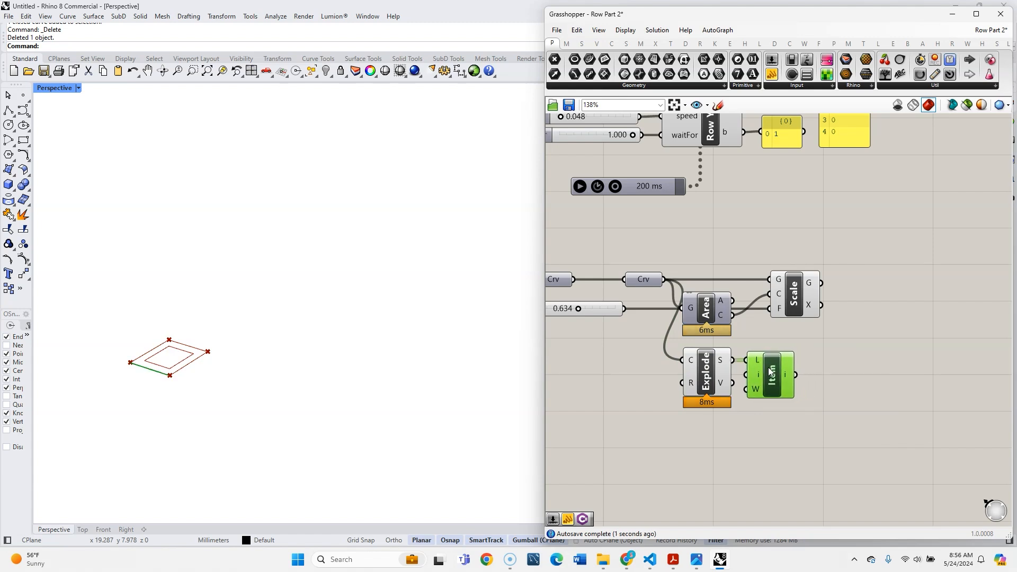
- Add a curve Length component and connect the List Item output to its curve input
{"action": "double_click", "coordinate": [822, 363]}
{"action": "type", "text": "curve"}
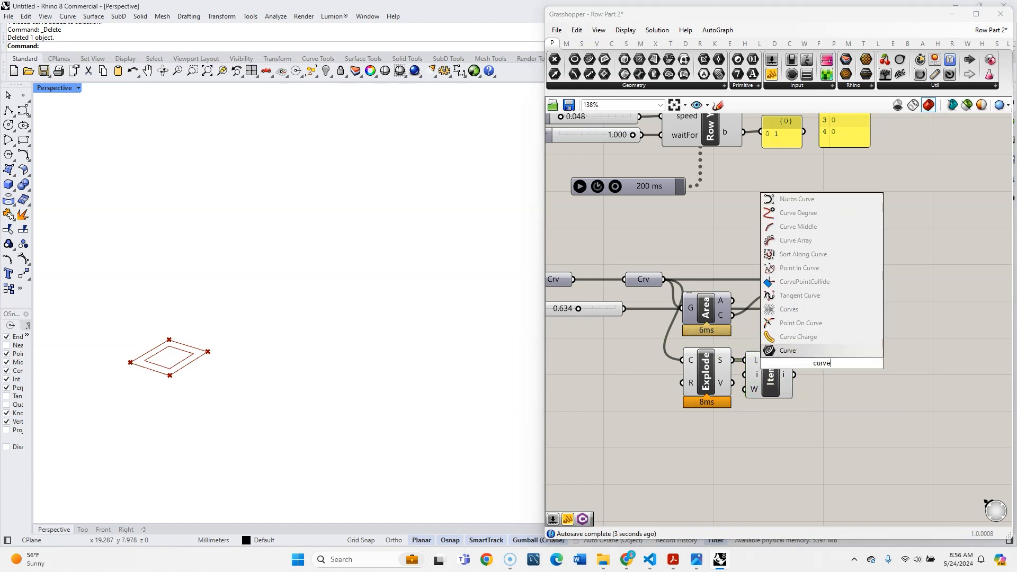
{"action": "type", "text": " length"}
{"action": "key", "text": "Return"}
{"action": "mouse_move", "coordinate": [823, 364]}
{"action": "left_mouse_down"}
{"action": "mouse_move", "coordinate": [838, 373]}
{"action": "mouse_move", "coordinate": [815, 376]}
{"action": "left_mouse_up"}
{"action": "right_click_drag", "start_coordinate": [814, 376], "coordinate": [749, 371]}
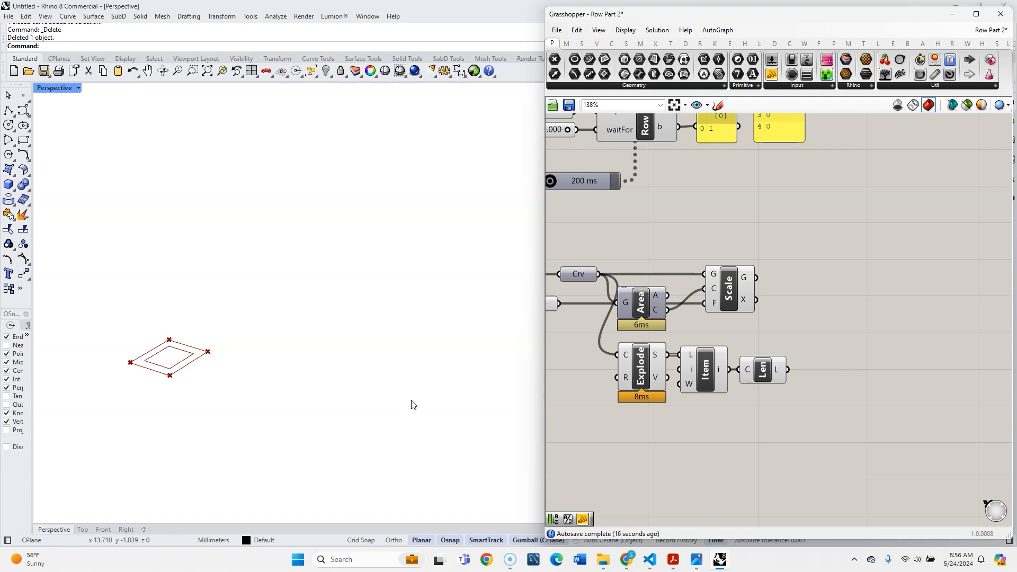
- Add a Series component after Length and connect the curve length to its step input
{"action": "double_click", "coordinate": [846, 320]}
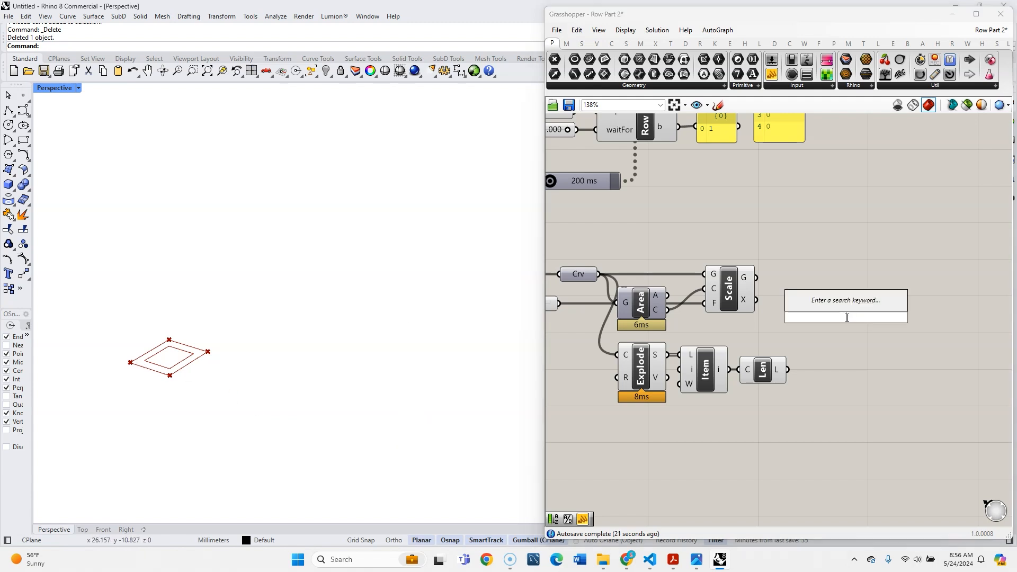
{"action": "type", "text": "seri"}
{"action": "key", "text": "Return"}
{"action": "left_click_drag", "start_coordinate": [814, 325], "coordinate": [819, 317]}
{"action": "left_click_drag", "start_coordinate": [851, 319], "coordinate": [840, 356]}
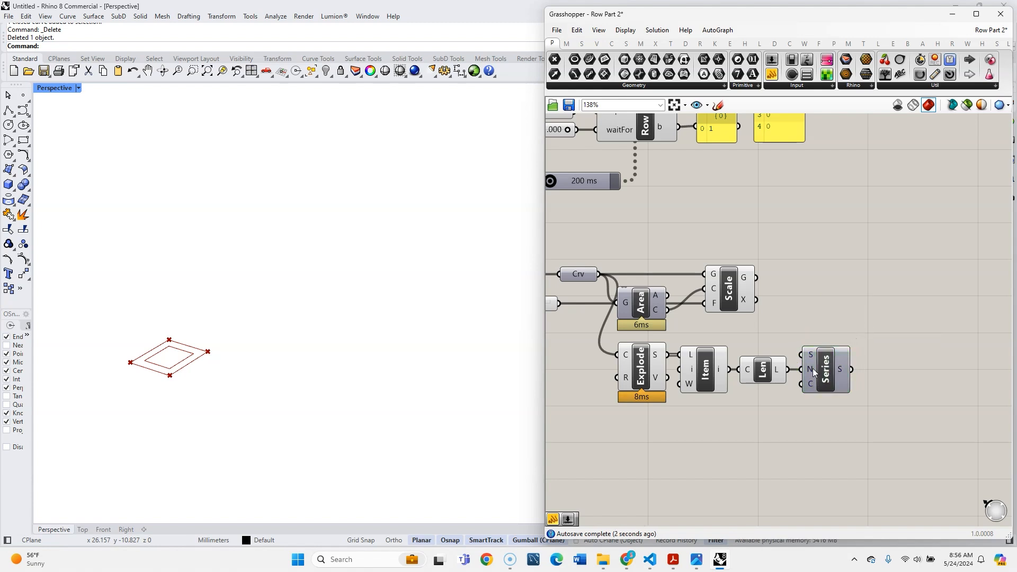
{"action": "mouse_move", "coordinate": [814, 369]}
- Add an Integer parameter below the Explode row and rename it count
{"action": "scroll", "coordinate": [835, 307], "scroll_direction": "down", "scroll_amount": 2}
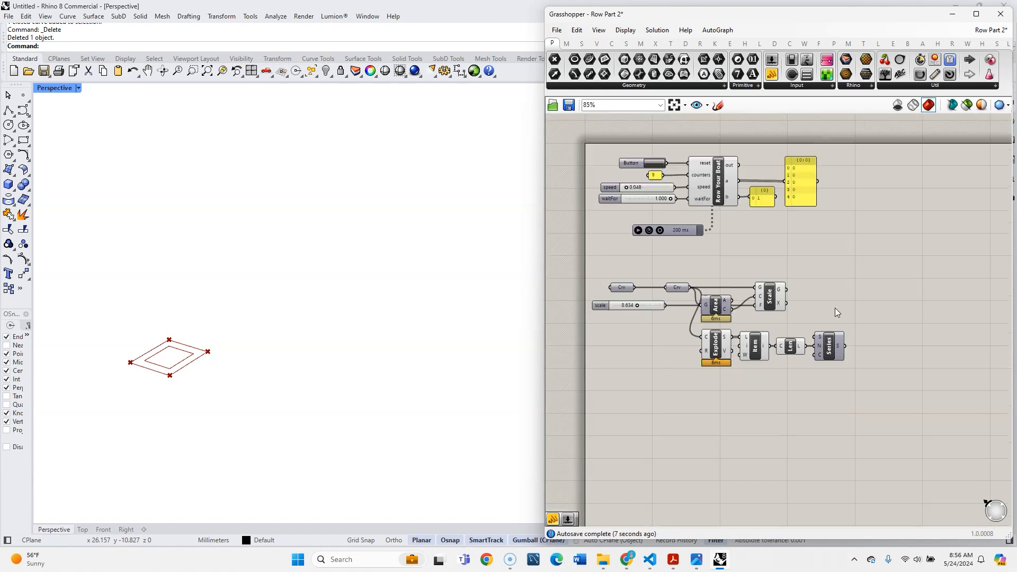
{"action": "right_click_drag", "start_coordinate": [711, 410], "coordinate": [788, 387]}
{"action": "double_click", "coordinate": [788, 387]}
{"action": "type", "text": "int"}
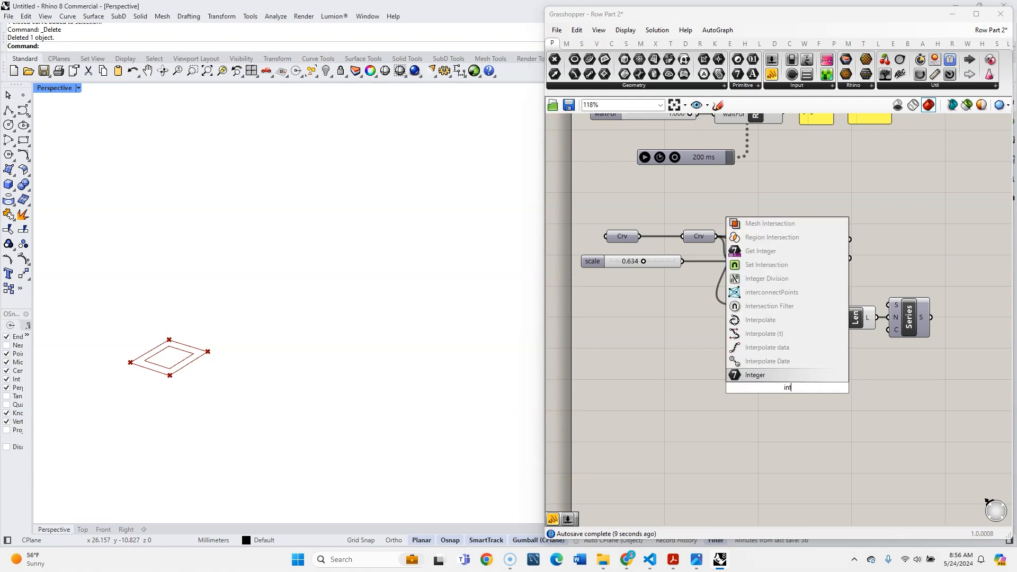
{"action": "key", "text": "Return"}
{"action": "right_click", "coordinate": [781, 387]}
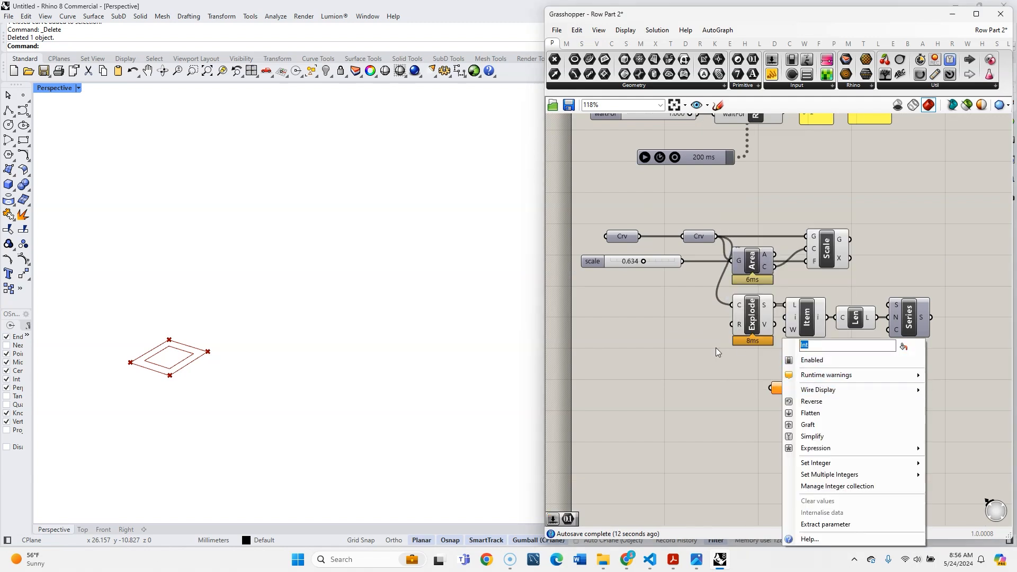
{"action": "key", "text": "Return"}
- Add an integer number slider and connect it to the count parameter
{"action": "double_click", "coordinate": [695, 368]}
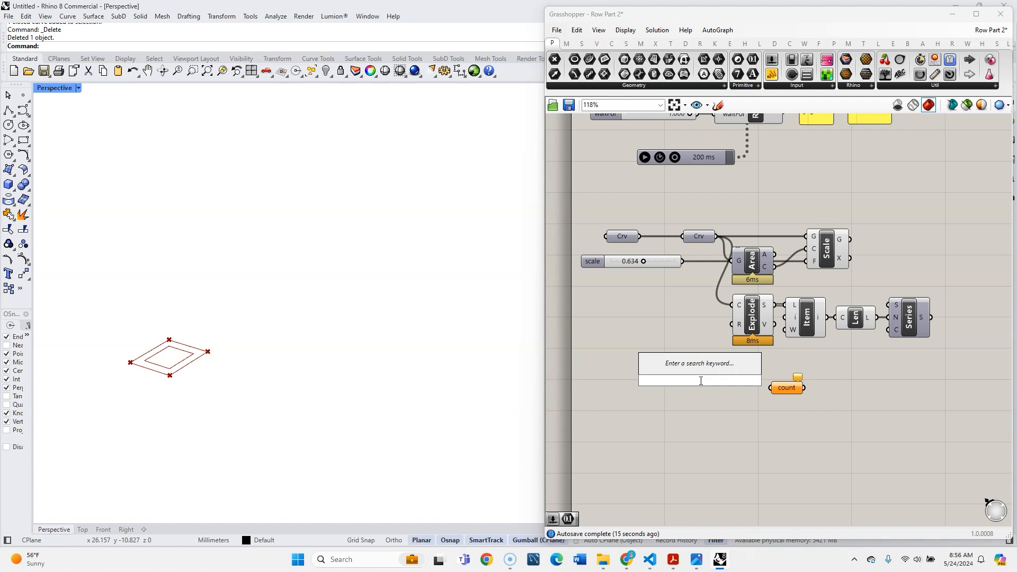
{"action": "type", "text": "3"}
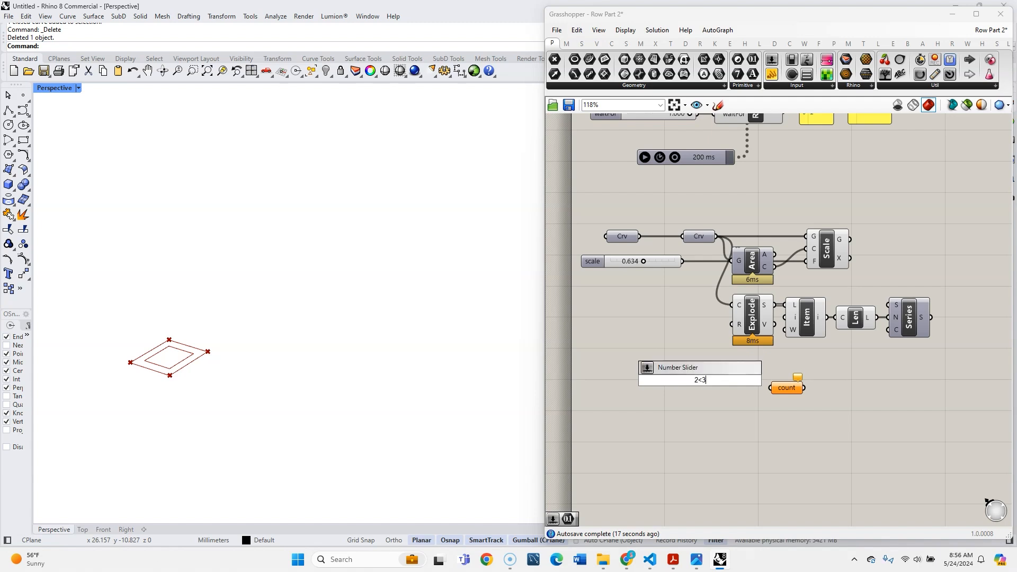
{"action": "key", "text": "Return"}
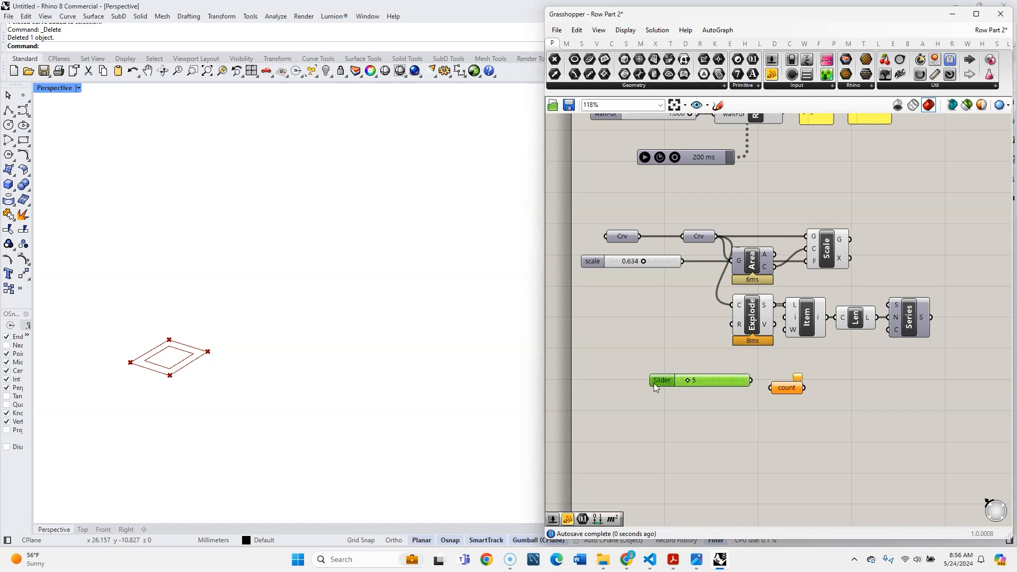
{"action": "left_click_drag", "start_coordinate": [645, 389], "coordinate": [626, 389]}
{"action": "scroll", "coordinate": [704, 388], "scroll_direction": "up", "scroll_amount": 2}
{"action": "left_click_drag", "start_coordinate": [715, 371], "coordinate": [796, 379]}
{"action": "left_click_drag", "start_coordinate": [815, 378], "coordinate": [812, 372]}
- Connect the count parameter to the Series component's count input
{"action": "scroll", "coordinate": [847, 355], "scroll_direction": "down", "scroll_amount": 2}
{"action": "right_click_drag", "start_coordinate": [927, 349], "coordinate": [853, 338]}
{"action": "left_click_drag", "start_coordinate": [764, 362], "coordinate": [851, 312]}
{"action": "right_click_drag", "start_coordinate": [877, 365], "coordinate": [736, 414]}
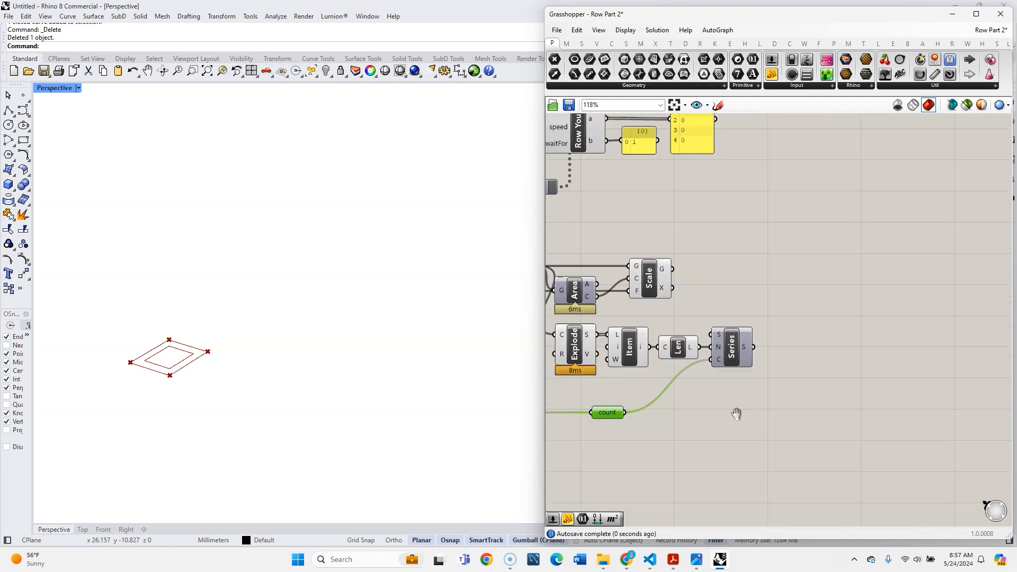
- Add a Move component beyond the Series component, leaving room between them
{"action": "scroll", "coordinate": [794, 317], "scroll_direction": "up", "scroll_amount": 3}
{"action": "double_click", "coordinate": [815, 298]}
{"action": "type", "text": "move"}
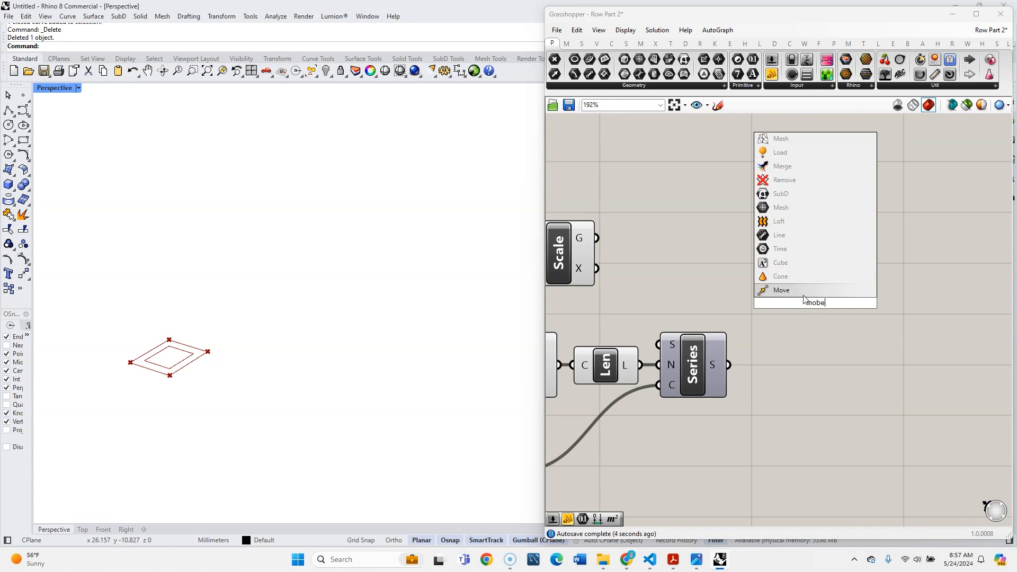
{"action": "key", "text": "Return"}
{"action": "left_click_drag", "start_coordinate": [798, 292], "coordinate": [882, 271]}
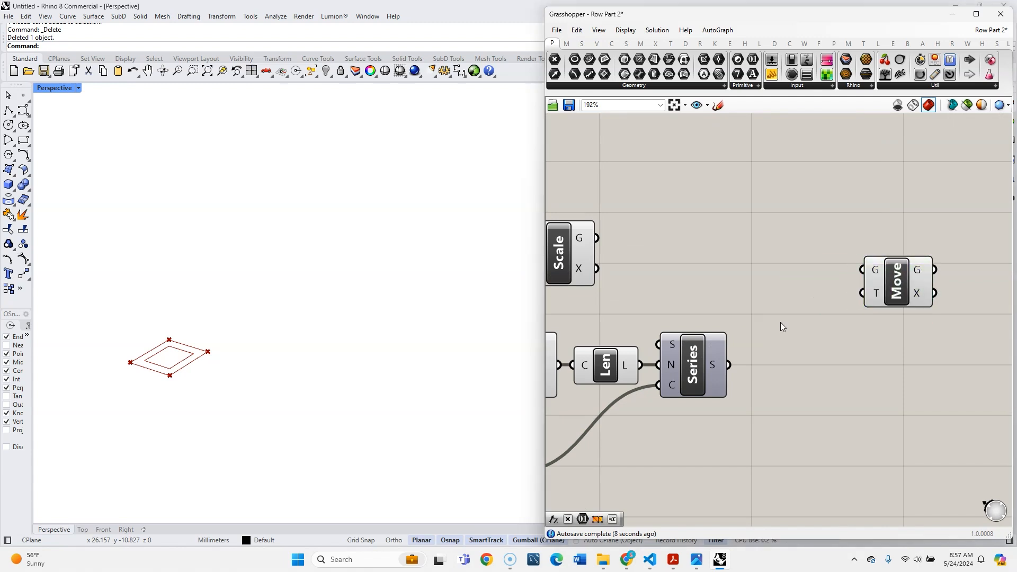
- Add Unit X and Unit Y vector components next to Series
{"action": "double_click", "coordinate": [781, 322]}
{"action": "type", "text": "x"}
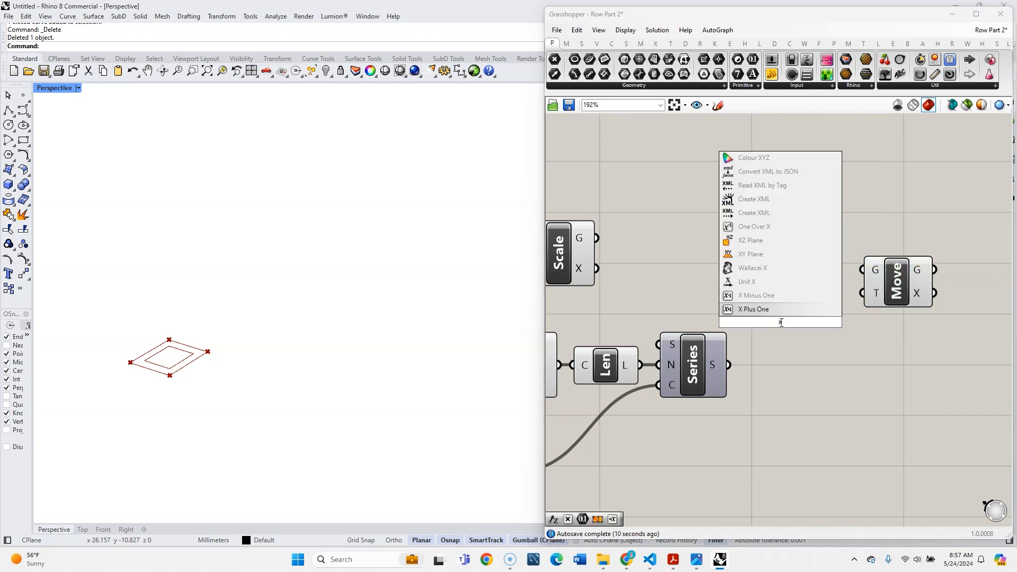
{"action": "left_click", "coordinate": [764, 281]}
{"action": "double_click", "coordinate": [788, 355]}
{"action": "type", "text": "y"}
{"action": "key", "text": "Return"}
- Connect the Series output to the factor inputs of Unit X and Unit Y and stack the two vectors closely
{"action": "left_click_drag", "start_coordinate": [759, 321], "coordinate": [761, 321]}
{"action": "left_click_drag", "start_coordinate": [729, 364], "coordinate": [787, 405]}
{"action": "left_click_drag", "start_coordinate": [799, 324], "coordinate": [796, 344]}
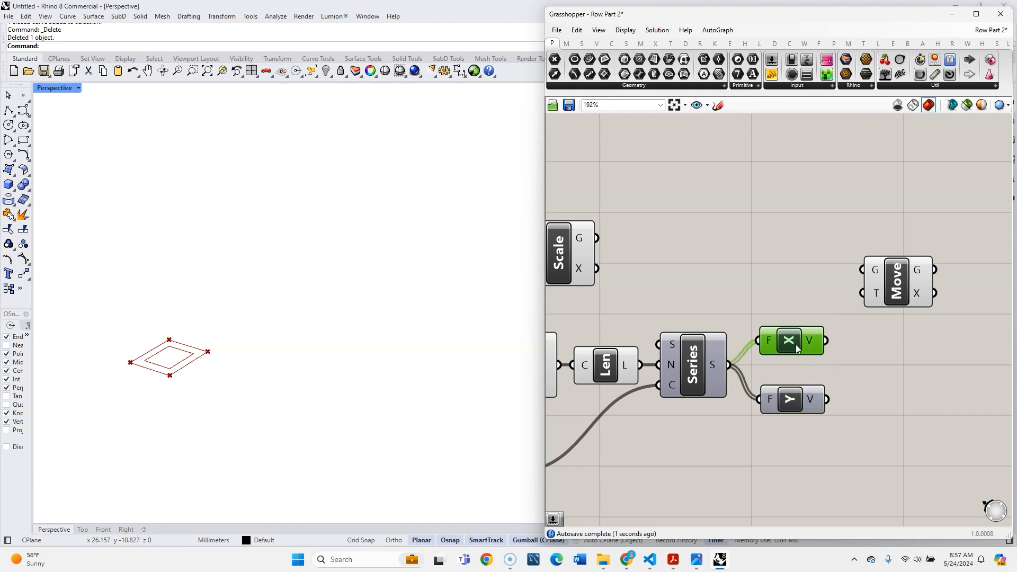
{"action": "left_click_drag", "start_coordinate": [797, 399], "coordinate": [796, 386]}
{"action": "left_click_drag", "start_coordinate": [795, 351], "coordinate": [793, 377]}
- Connect Unit X to the Move component's translation input and the scaled geometry to its geometry input
{"action": "left_click_drag", "start_coordinate": [850, 405], "coordinate": [804, 339]}
{"action": "left_click", "coordinate": [861, 323]}
{"action": "right_click_drag", "start_coordinate": [831, 311], "coordinate": [778, 311]}
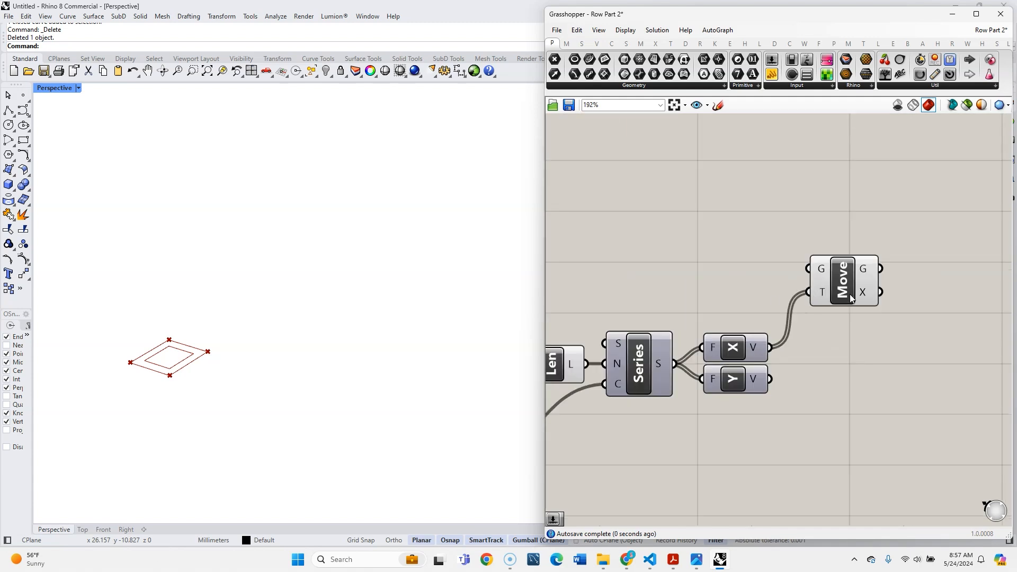
{"action": "scroll", "coordinate": [828, 359], "scroll_direction": "down", "scroll_amount": 3}
{"action": "left_click_drag", "start_coordinate": [654, 284], "coordinate": [820, 295]}
- Graft and simplify the Move component's geometry output
{"action": "right_click", "coordinate": [834, 282]}
{"action": "left_click", "coordinate": [875, 336]}
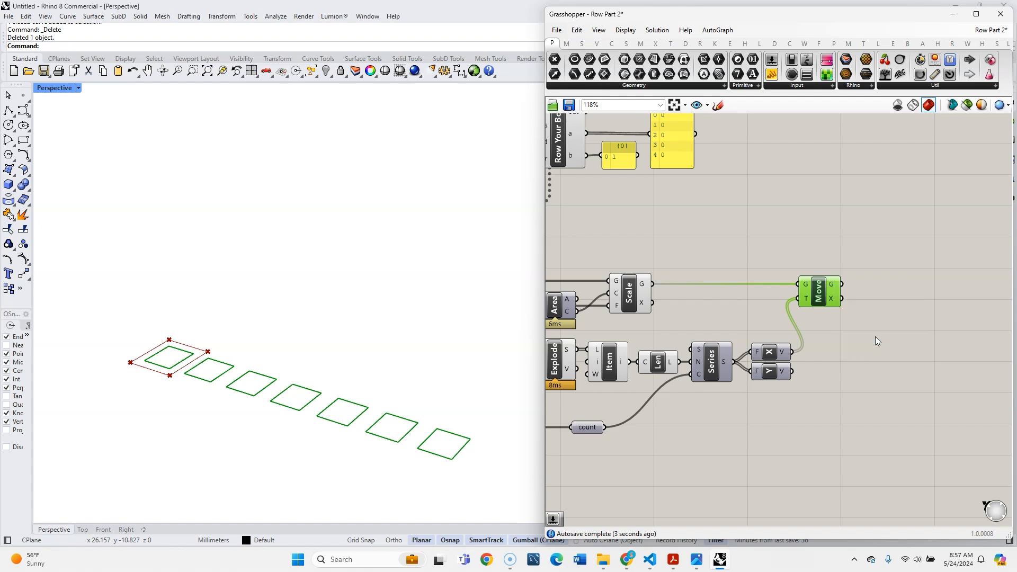
{"action": "right_click", "coordinate": [837, 289]}
{"action": "left_click", "coordinate": [876, 351]}
- Duplicate the Move component, feed it the first Move's geometry, and use Unit Y as its translation
{"action": "scroll", "coordinate": [856, 335], "scroll_direction": "down", "scroll_amount": 2}
{"action": "right_click_drag", "start_coordinate": [856, 334], "coordinate": [791, 331]}
{"action": "scroll", "coordinate": [805, 329], "scroll_direction": "up", "scroll_amount": 1}
{"action": "left_click_drag", "start_coordinate": [758, 305], "coordinate": [824, 339]}
{"action": "left_click_drag", "start_coordinate": [792, 295], "coordinate": [805, 329]}
{"action": "left_click", "coordinate": [756, 355]}
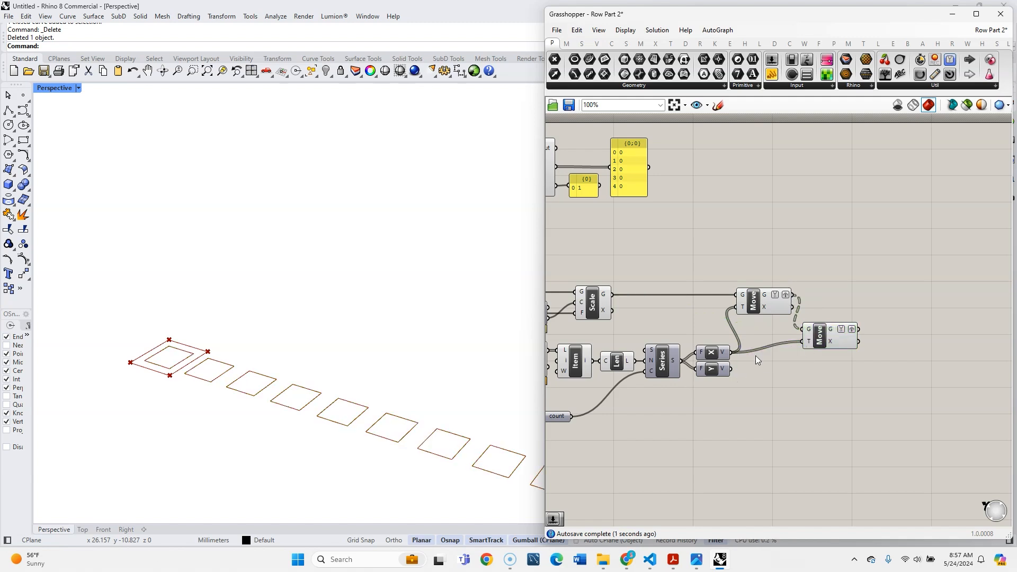
{"action": "left_click_drag", "start_coordinate": [734, 369], "coordinate": [803, 341]}
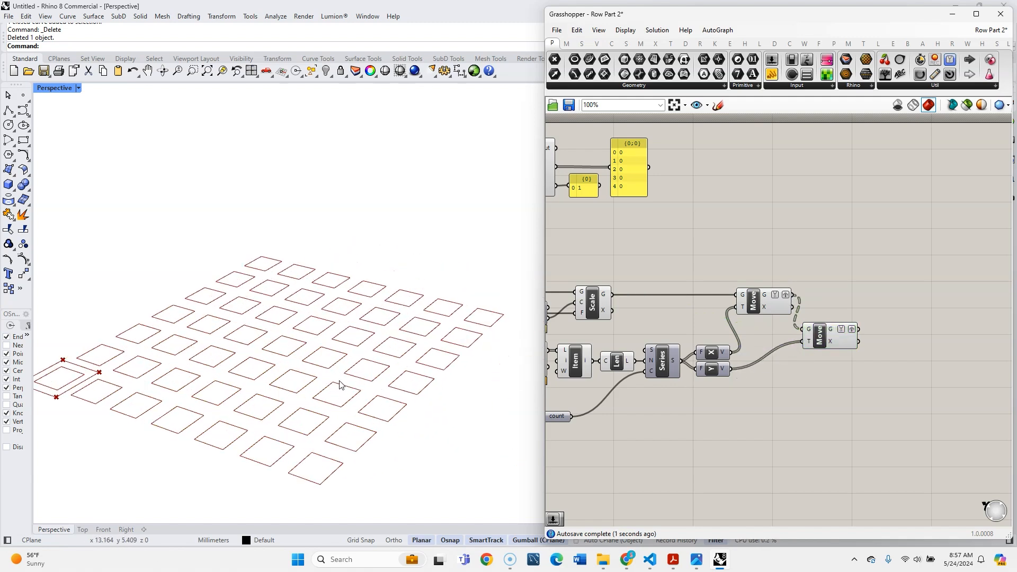
- Turn off the preview of all array components before the second Move
{"action": "scroll", "coordinate": [163, 391], "scroll_direction": "down", "scroll_amount": 1}
{"action": "scroll", "coordinate": [850, 376], "scroll_direction": "down", "scroll_amount": 2}
{"action": "right_click_drag", "start_coordinate": [850, 377], "coordinate": [863, 377]}
{"action": "left_click_drag", "start_coordinate": [828, 430], "coordinate": [618, 286]}
{"action": "middle_click", "coordinate": [634, 356]}
{"action": "left_click", "coordinate": [669, 329]}
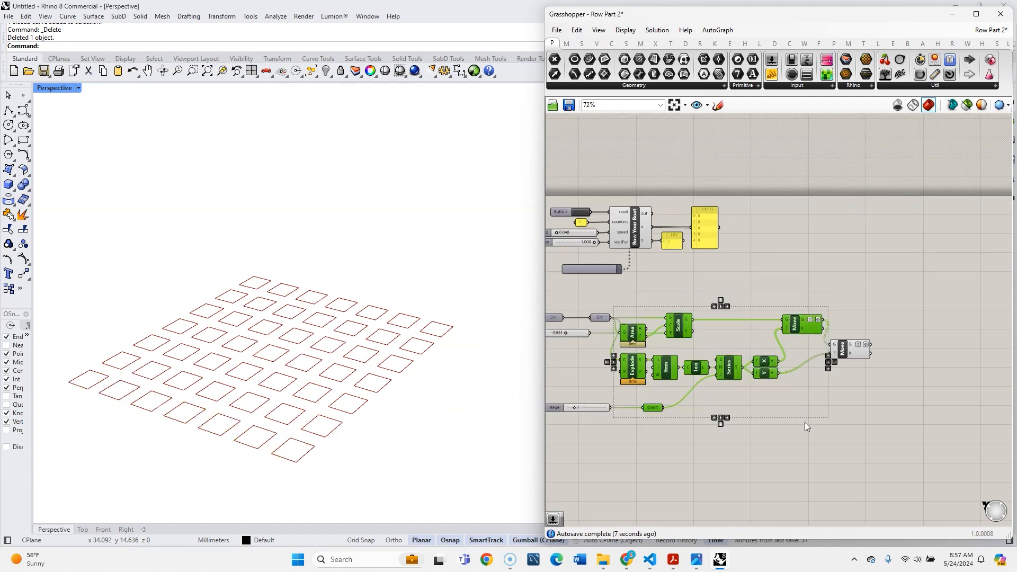
{"action": "left_click", "coordinate": [852, 411]}
- Add a Cluster Output component after the second Move
{"action": "scroll", "coordinate": [922, 376], "scroll_direction": "up", "scroll_amount": 3}
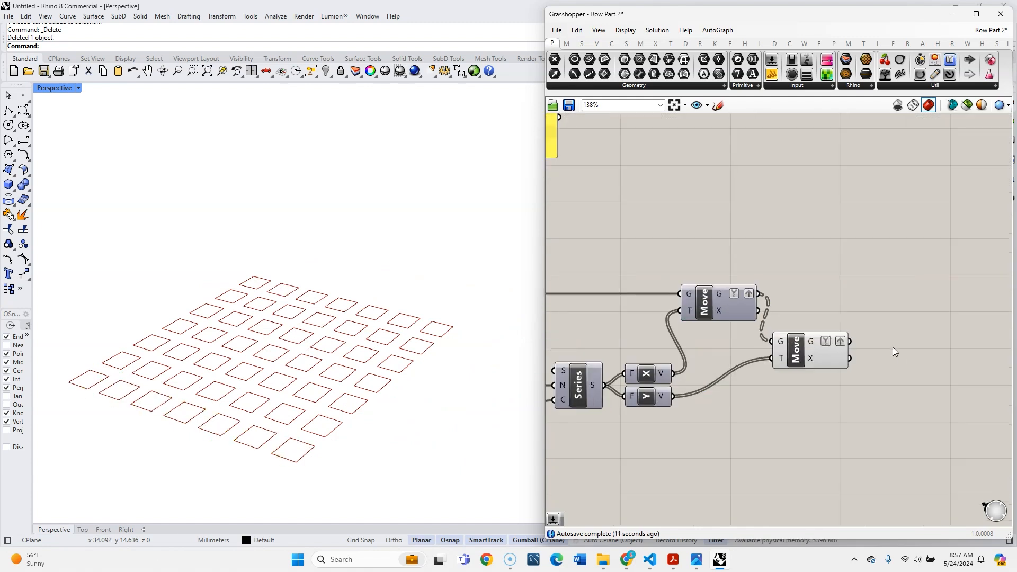
{"action": "double_click", "coordinate": [892, 348]}
{"action": "type", "text": "out"}
{"action": "left_click", "coordinate": [890, 334]}
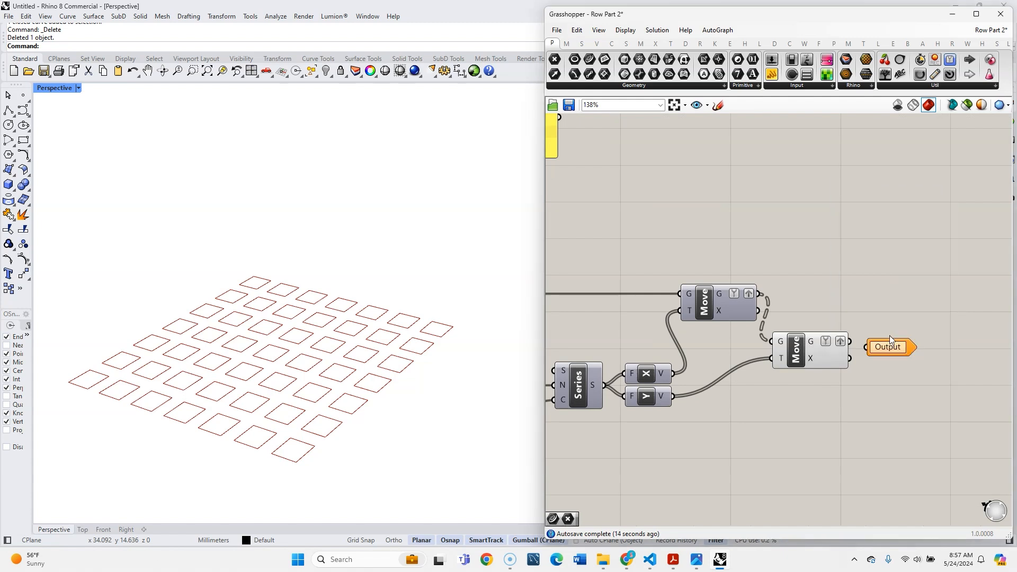
- Flatten the second Move's geometry output instead of grafting and simplifying it, and connect it to the Cluster Output
{"action": "right_click", "coordinate": [829, 347]}
{"action": "left_click", "coordinate": [846, 405]}
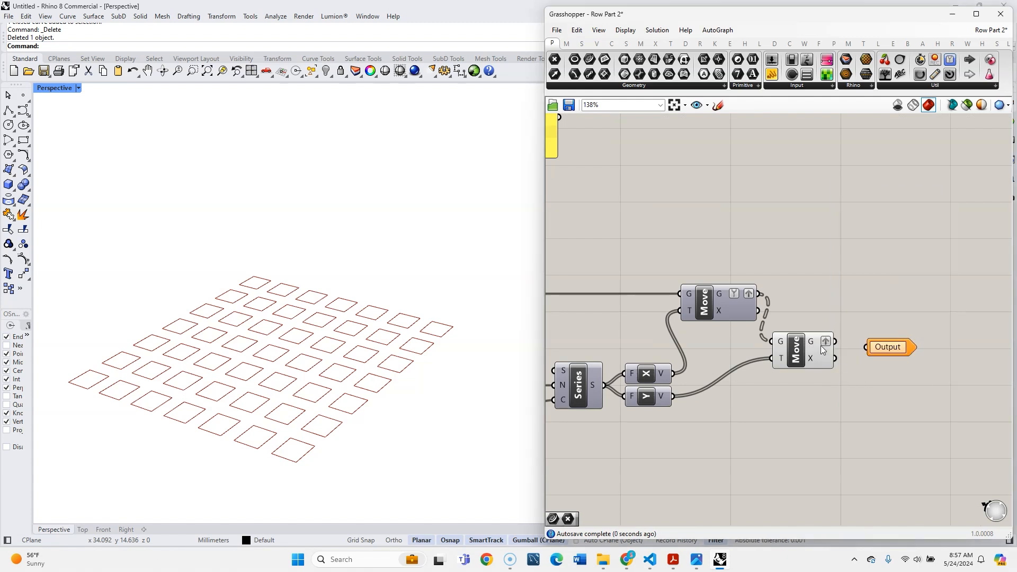
{"action": "right_click", "coordinate": [818, 341]}
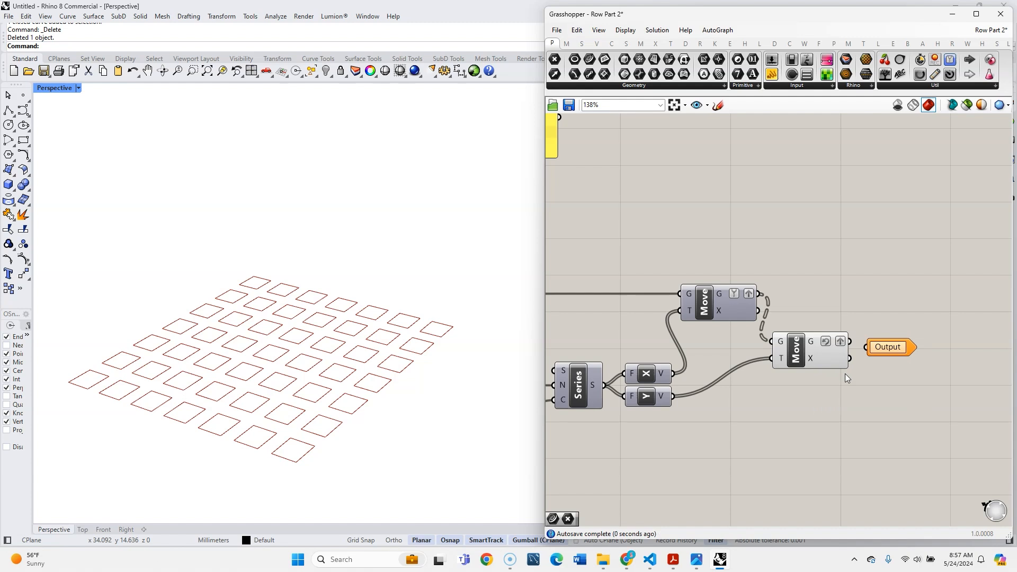
{"action": "left_click", "coordinate": [827, 342]}
{"action": "right_click", "coordinate": [834, 342]}
{"action": "left_click", "coordinate": [861, 386]}
{"action": "scroll", "coordinate": [870, 377], "scroll_direction": "down", "scroll_amount": 4}
{"action": "scroll", "coordinate": [871, 376], "scroll_direction": "down", "scroll_amount": 1}
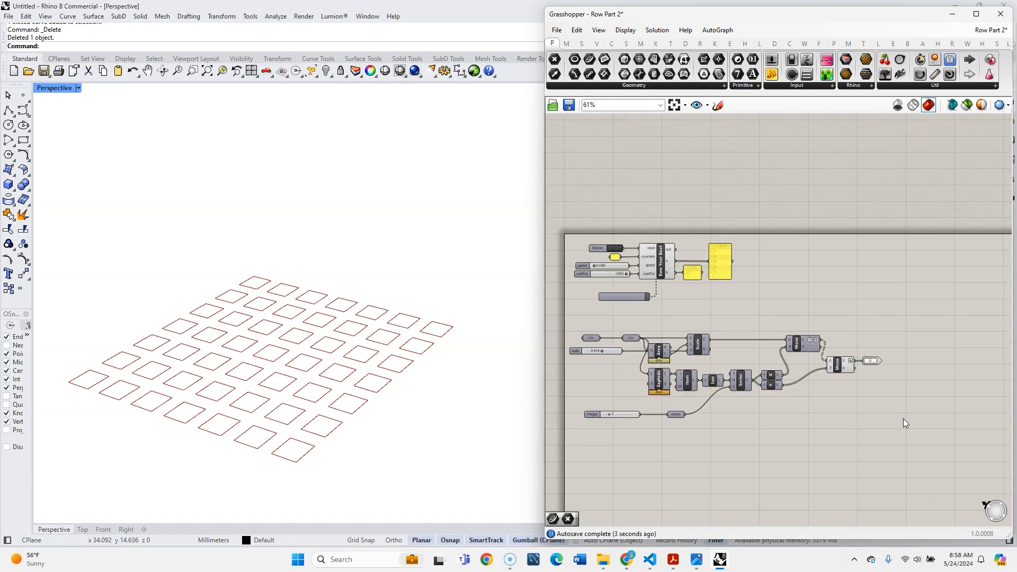
- Combine the array components through the Cluster Output into a cluster, keeping the first Curve parameter and both sliders outside
{"action": "left_click_drag", "start_coordinate": [910, 433], "coordinate": [634, 329]}
{"action": "left_click", "coordinate": [595, 413]}
{"action": "left_click_drag", "start_coordinate": [594, 414], "coordinate": [575, 414]}
{"action": "left_click_drag", "start_coordinate": [895, 431], "coordinate": [625, 321]}
{"action": "middle_click", "coordinate": [665, 379]}
{"action": "left_click", "coordinate": [646, 357]}
{"action": "scroll", "coordinate": [741, 368], "scroll_direction": "up", "scroll_amount": 4}
{"action": "scroll", "coordinate": [844, 392], "scroll_direction": "down", "scroll_amount": 2}
{"action": "left_click_drag", "start_coordinate": [772, 387], "coordinate": [628, 351]}
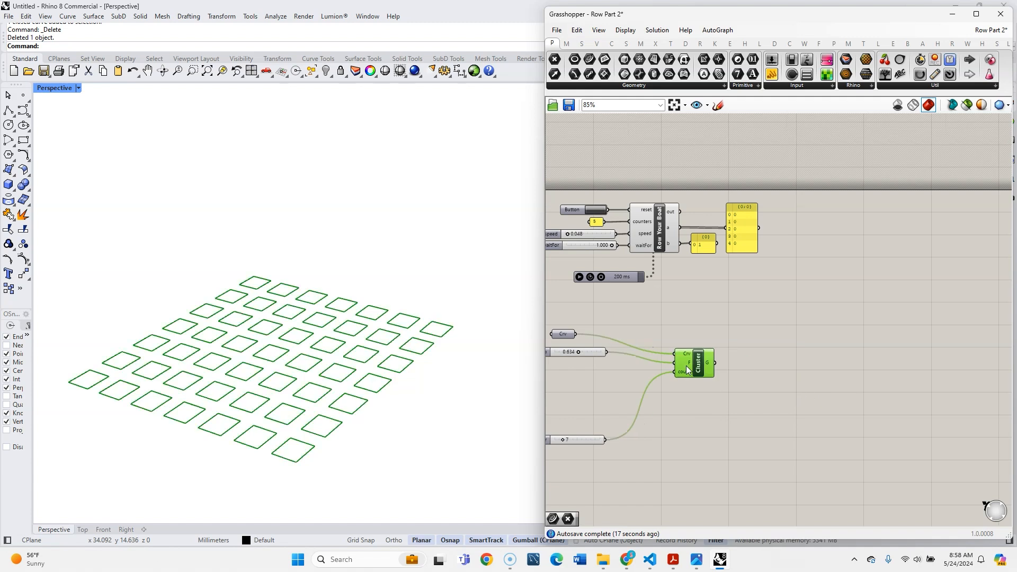
- Rename the cluster as Array
{"action": "scroll", "coordinate": [628, 351], "scroll_direction": "up", "scroll_amount": 6}
{"action": "right_click", "coordinate": [700, 342]}
{"action": "double_click", "coordinate": [748, 353]}
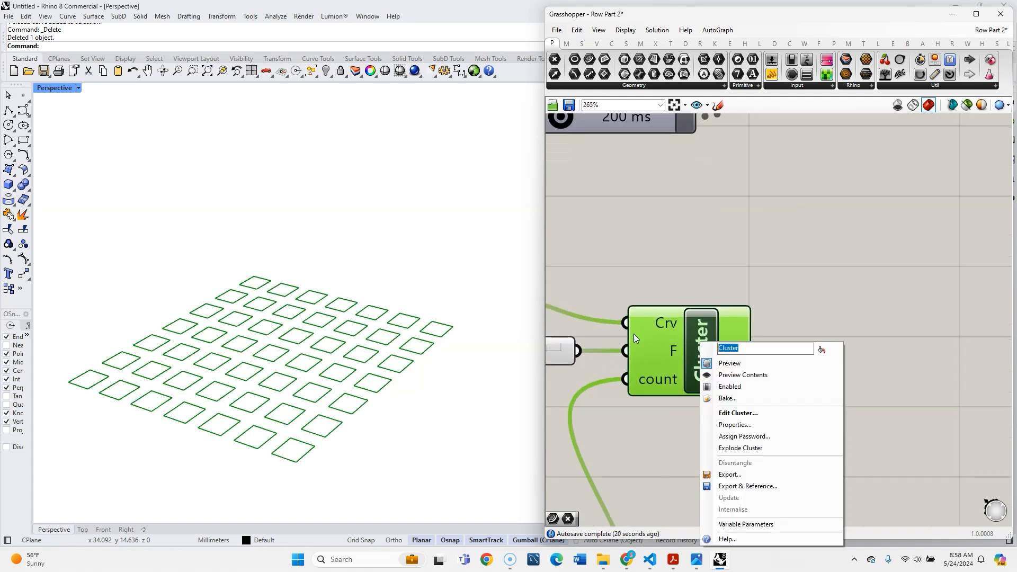
{"action": "type", "text": "Array"}
{"action": "left_click", "coordinate": [638, 205]}
- Move the integer slider directly beneath the scale slider, next to the Array cluster's inputs
{"action": "scroll", "coordinate": [778, 247], "scroll_direction": "down", "scroll_amount": 4}
{"action": "left_click_drag", "start_coordinate": [564, 443], "coordinate": [565, 315]}
{"action": "left_click", "coordinate": [608, 348]}
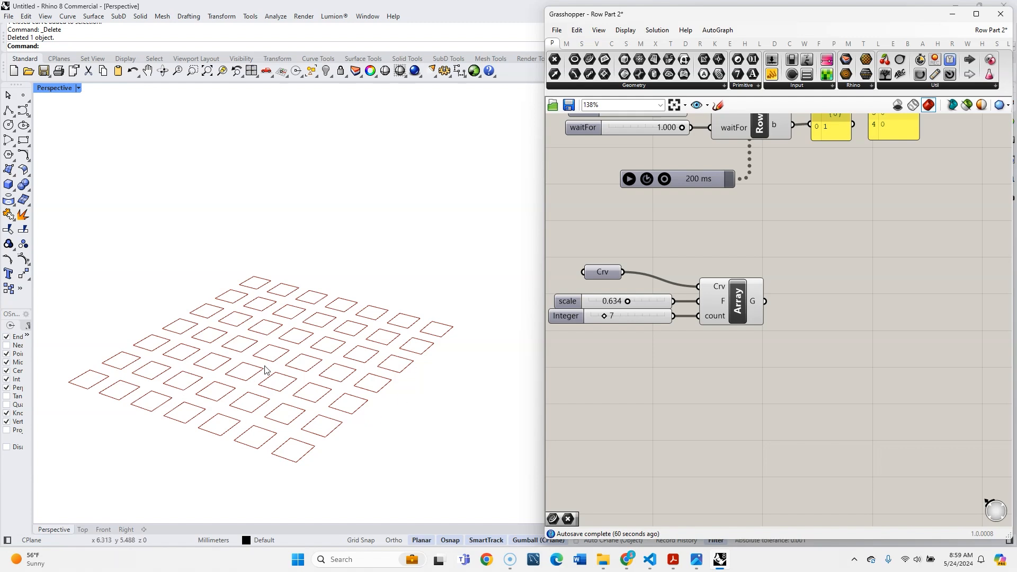
- Add an Area component and connect the Array cluster's output to its geometry input
{"action": "scroll", "coordinate": [716, 344], "scroll_direction": "down", "scroll_amount": 2}
{"action": "scroll", "coordinate": [768, 348], "scroll_direction": "up", "scroll_amount": 3}
{"action": "double_click", "coordinate": [770, 350]}
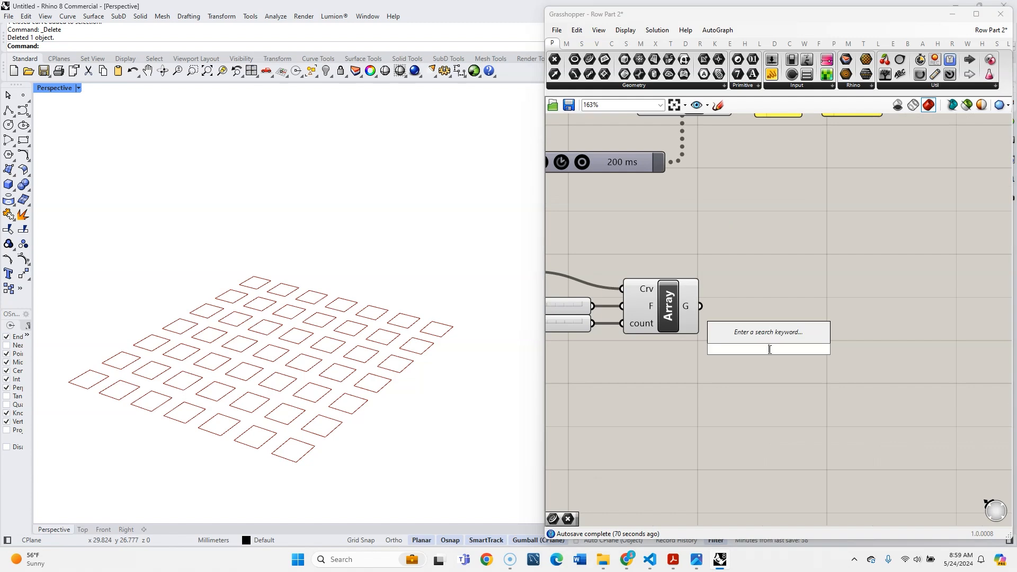
{"action": "type", "text": "area"}
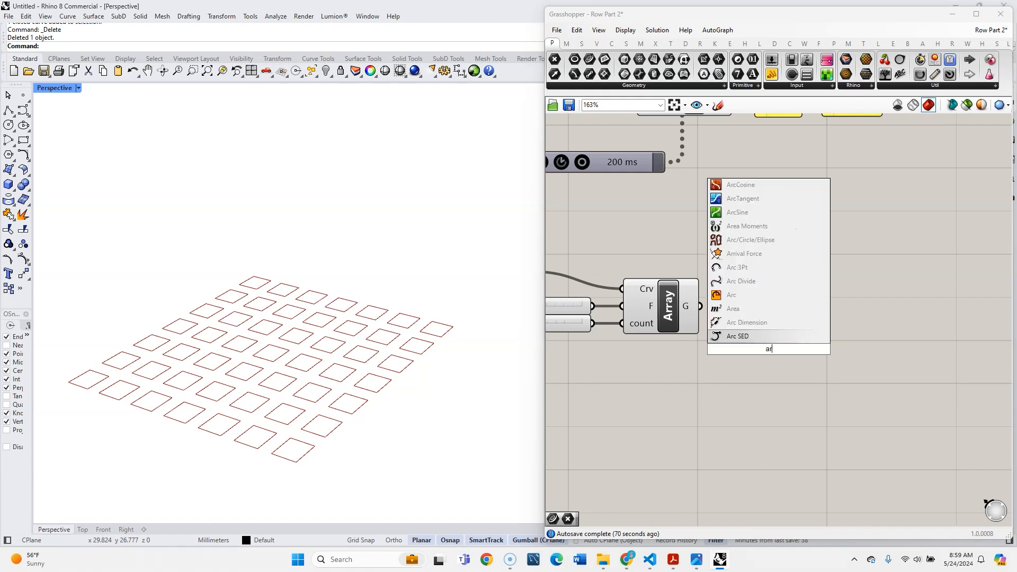
{"action": "key", "text": "Return"}
{"action": "left_click_drag", "start_coordinate": [700, 307], "coordinate": [763, 375]}
- Add a Deconstruct point component and feed it the Area component's centroid output
{"action": "double_click", "coordinate": [846, 344]}
{"action": "type", "text": "deconstruct"}
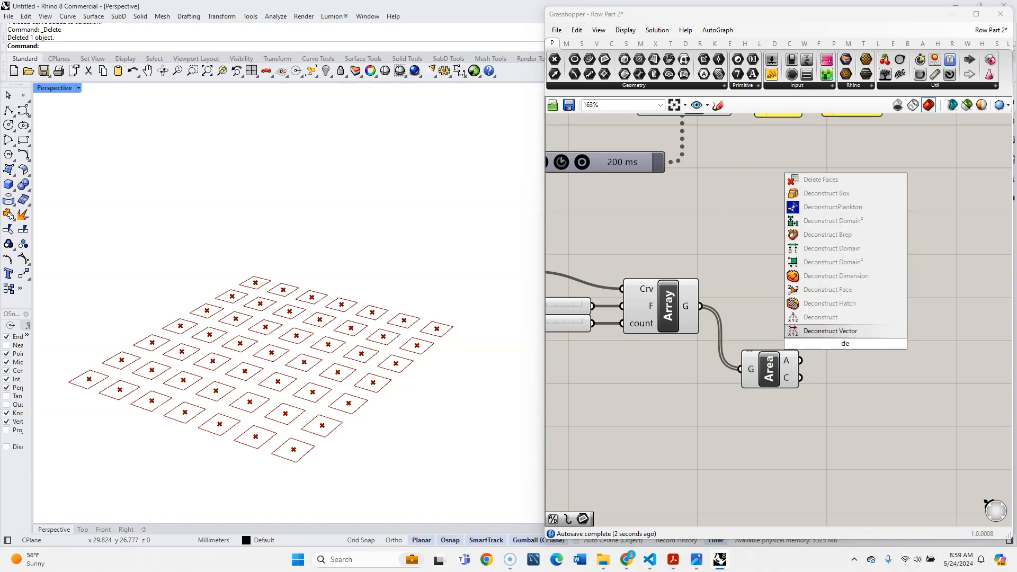
{"action": "key", "text": "Return"}
{"action": "left_click_drag", "start_coordinate": [801, 377], "coordinate": [841, 377]}
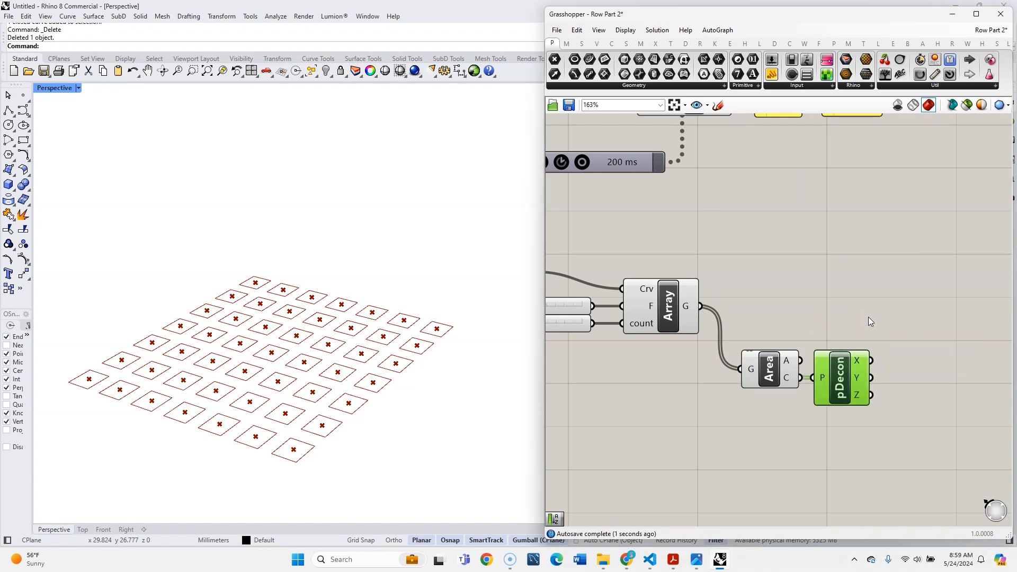
- Add an Addition component beside the deconstructed point and connect the X and Y outputs to its A and B inputs
{"action": "double_click", "coordinate": [869, 316]}
{"action": "type", "text": "ad"}
{"action": "left_click", "coordinate": [848, 289]}
{"action": "left_click_drag", "start_coordinate": [860, 337], "coordinate": [892, 350]}
{"action": "left_click_drag", "start_coordinate": [930, 358], "coordinate": [918, 370]}
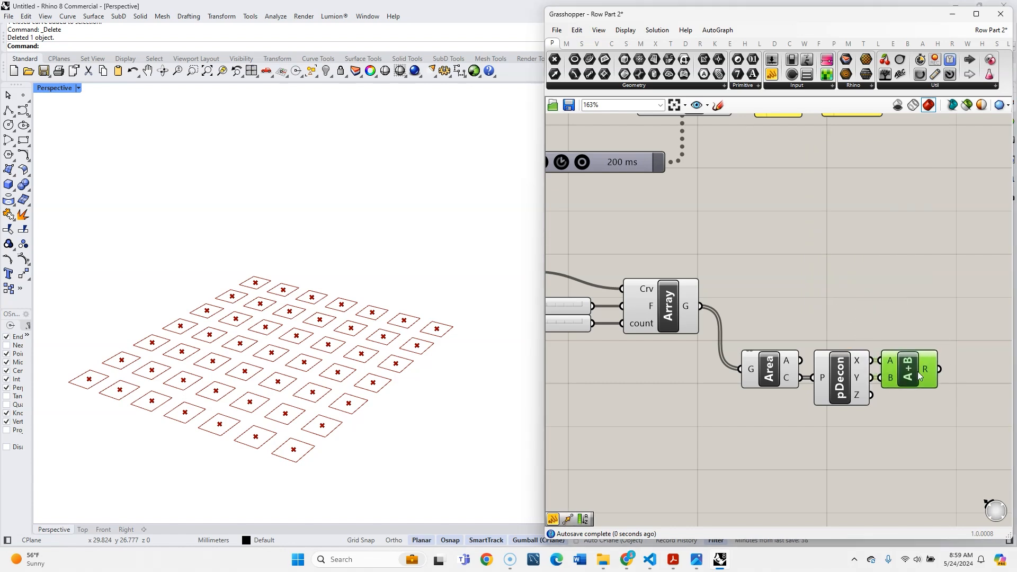
- Add a Square component after the Addition and connect the sum to its x input
{"action": "scroll", "coordinate": [821, 338], "scroll_direction": "down", "scroll_amount": 4}
{"action": "scroll", "coordinate": [908, 353], "scroll_direction": "up", "scroll_amount": 5}
{"action": "left_click", "coordinate": [909, 354]}
{"action": "double_click", "coordinate": [909, 354]}
{"action": "type", "text": "sqrt"}
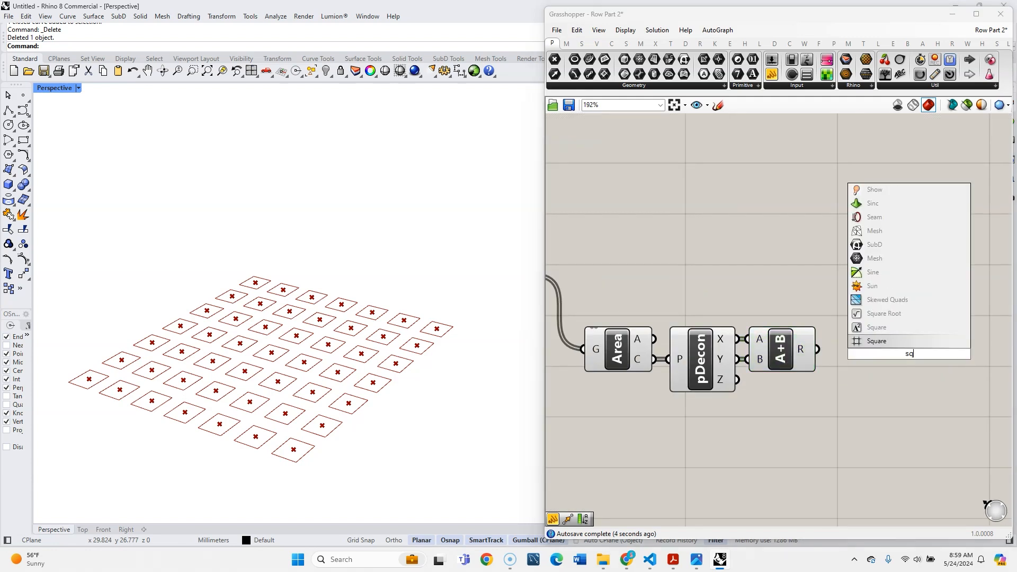
{"action": "key", "text": "Return"}
{"action": "left_click_drag", "start_coordinate": [820, 353], "coordinate": [864, 350]}
{"action": "right_click_drag", "start_coordinate": [957, 344], "coordinate": [818, 329]}
- Rename the Square component's output as inHeights
{"action": "right_click", "coordinate": [753, 335]}
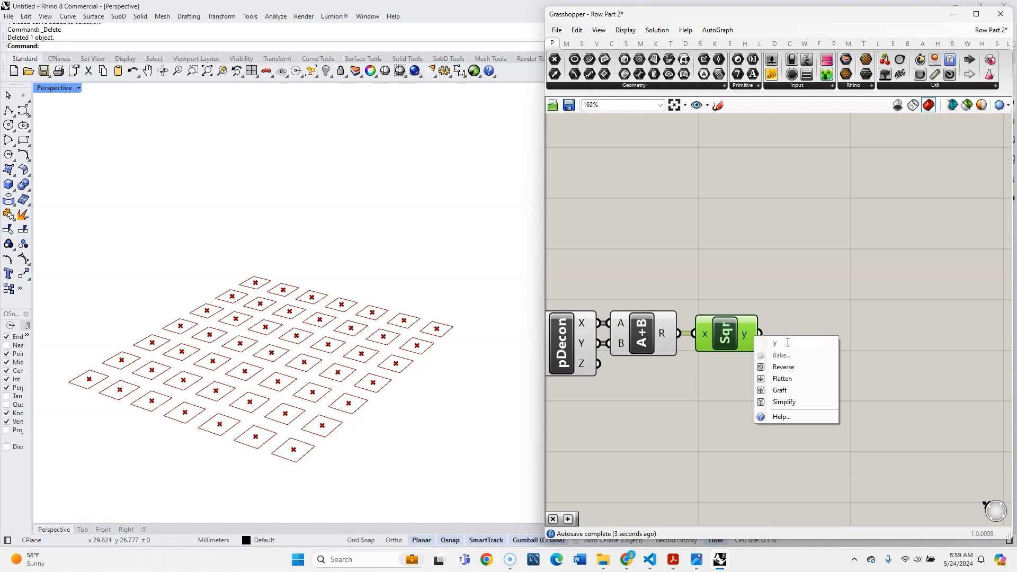
{"action": "type", "text": "inHeights"}
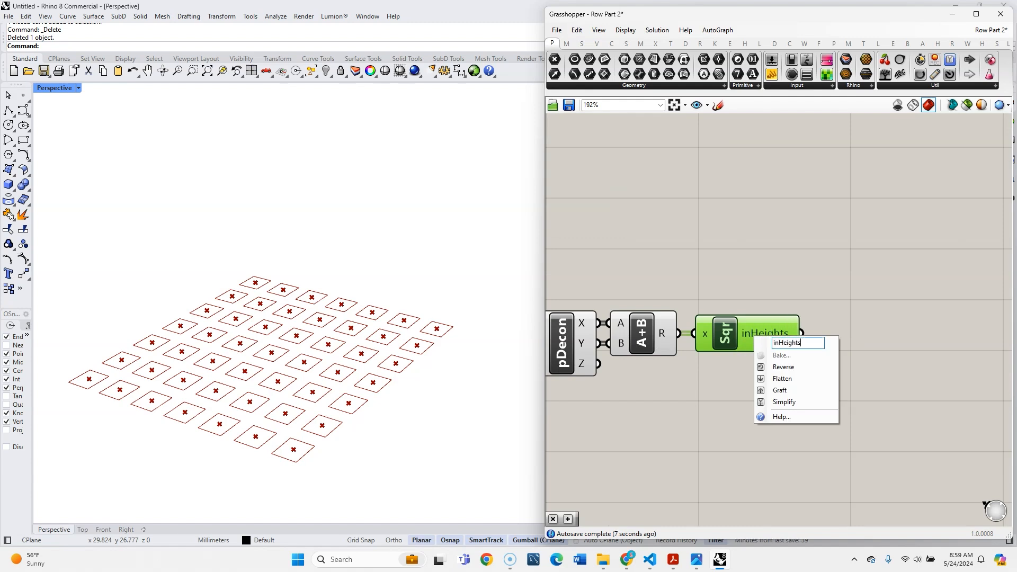
{"action": "key", "text": "Return"}
- Add a Cluster Output parameter and connect the Square component's inHeights output to it
{"action": "double_click", "coordinate": [895, 325]}
{"action": "type", "text": "out"}
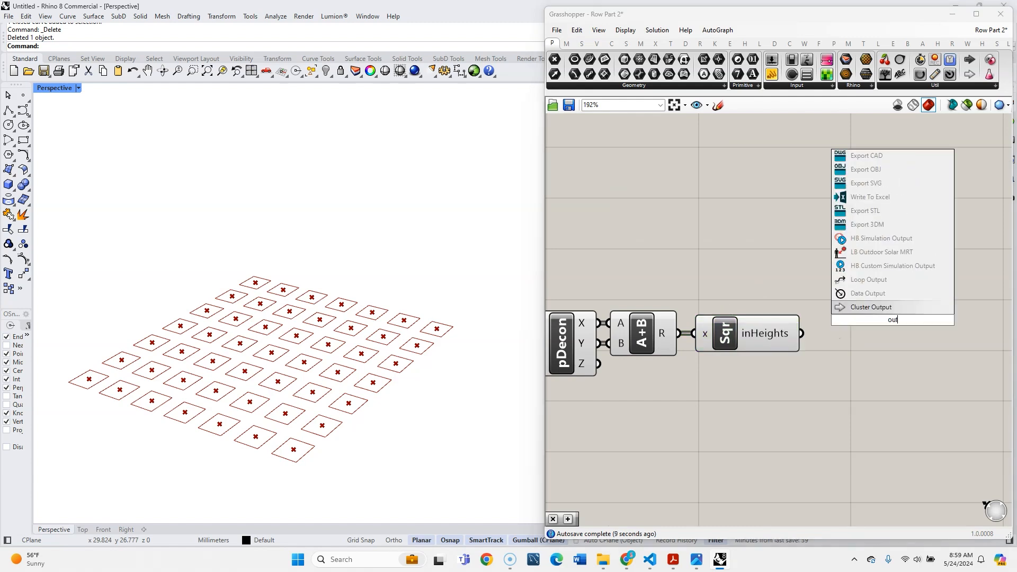
{"action": "left_click", "coordinate": [892, 309]}
{"action": "left_click_drag", "start_coordinate": [802, 333], "coordinate": [859, 333]}
- Combine the components from Area through the Cluster Output into a single cluster
{"action": "scroll", "coordinate": [850, 357], "scroll_direction": "down", "scroll_amount": 3}
{"action": "right_click_drag", "start_coordinate": [815, 373], "coordinate": [831, 363]}
{"action": "left_click_drag", "start_coordinate": [915, 401], "coordinate": [627, 318]}
{"action": "middle_click", "coordinate": [631, 336]}
{"action": "left_click", "coordinate": [668, 354]}
- Rename the new height-calculation cluster as inHeights
{"action": "left_click_drag", "start_coordinate": [747, 338], "coordinate": [639, 328]}
{"action": "right_click", "coordinate": [634, 329]}
{"action": "double_click", "coordinate": [662, 336]}
{"action": "type", "text": "inHeights"}
{"action": "left_click", "coordinate": [637, 272]}
- Add a List Length component above the Array cluster and connect the Array's G output to its list input
{"action": "scroll", "coordinate": [636, 272], "scroll_direction": "up", "scroll_amount": 3}
{"action": "right_click_drag", "start_coordinate": [636, 271], "coordinate": [785, 264]}
{"action": "scroll", "coordinate": [786, 264], "scroll_direction": "down", "scroll_amount": 2}
{"action": "scroll", "coordinate": [866, 211], "scroll_direction": "down", "scroll_amount": 2}
{"action": "right_click_drag", "start_coordinate": [867, 211], "coordinate": [816, 284]}
{"action": "scroll", "coordinate": [757, 308], "scroll_direction": "up", "scroll_amount": 1}
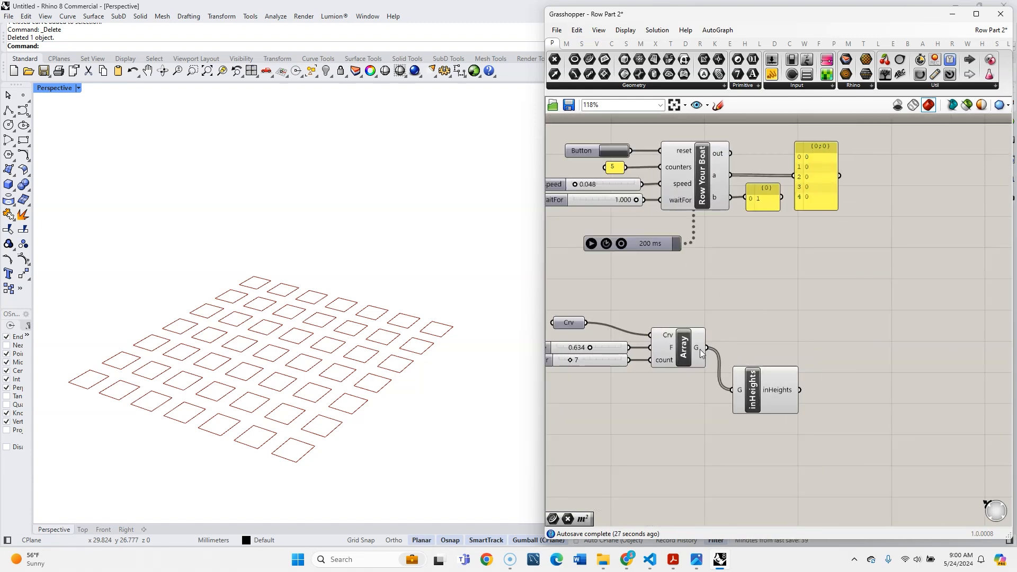
{"action": "mouse_move", "coordinate": [700, 353]}
{"action": "double_click", "coordinate": [735, 266]}
{"action": "type", "text": "list len"}
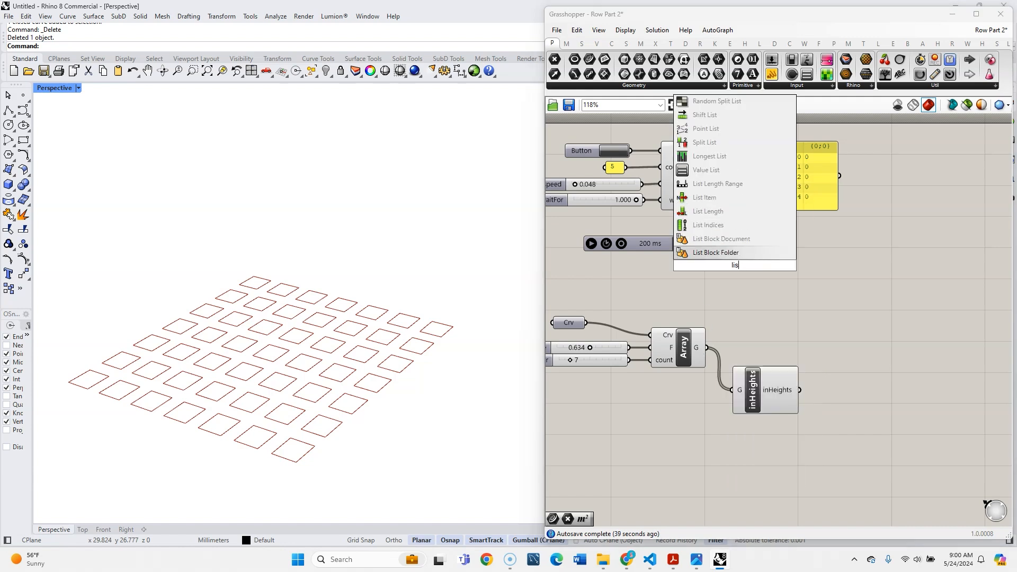
{"action": "key", "text": "Return"}
{"action": "left_click_drag", "start_coordinate": [707, 348], "coordinate": [716, 268]}
- Connect the List Length output to the counters input of the Row Your Boat script
{"action": "scroll", "coordinate": [768, 322], "scroll_direction": "down", "scroll_amount": 3}
{"action": "left_click_drag", "start_coordinate": [836, 407], "coordinate": [626, 285]}
{"action": "left_click", "coordinate": [741, 293]}
{"action": "scroll", "coordinate": [741, 293], "scroll_direction": "up", "scroll_amount": 3}
{"action": "left_click_drag", "start_coordinate": [749, 289], "coordinate": [677, 184]}
- Set the counters input's wire display to faint and delete the panel containing 5
{"action": "right_click", "coordinate": [688, 185]}
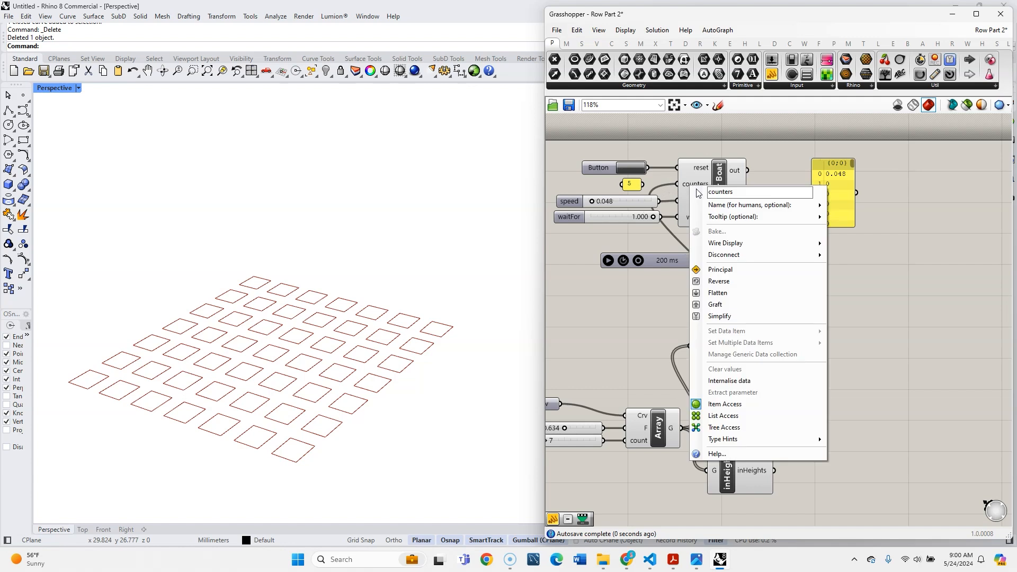
{"action": "mouse_move", "coordinate": [731, 244]}
{"action": "left_click", "coordinate": [860, 256]}
{"action": "left_click", "coordinate": [631, 185]}
{"action": "key", "text": "Delete"}
- Add a Multiplication component and connect the inHeights cluster's output to its B input
{"action": "scroll", "coordinate": [772, 345], "scroll_direction": "down", "scroll_amount": 3}
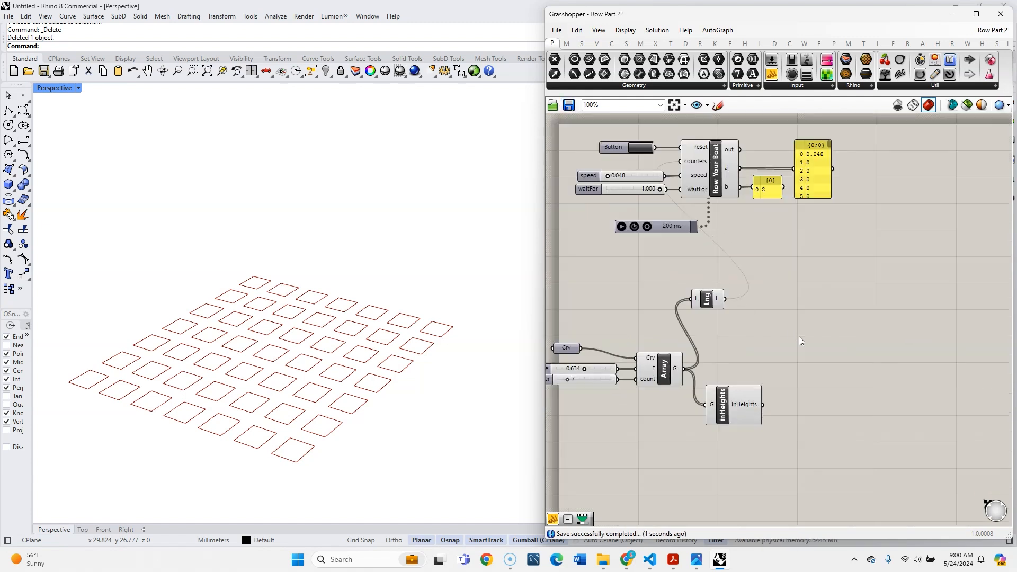
{"action": "scroll", "coordinate": [805, 328], "scroll_direction": "up", "scroll_amount": 4}
{"action": "mouse_move", "coordinate": [725, 438]}
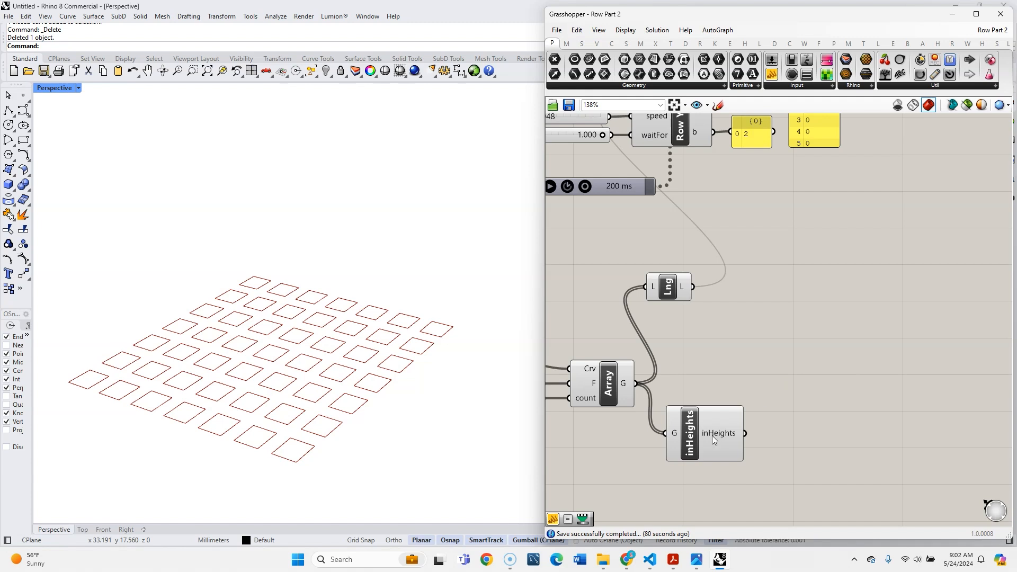
{"action": "mouse_move", "coordinate": [723, 438]}
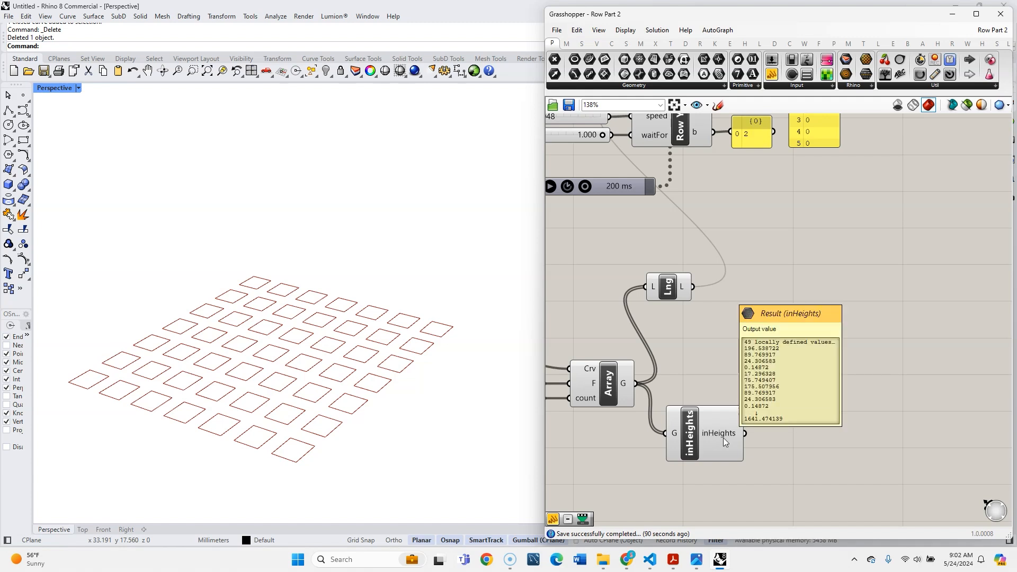
{"action": "double_click", "coordinate": [735, 350]}
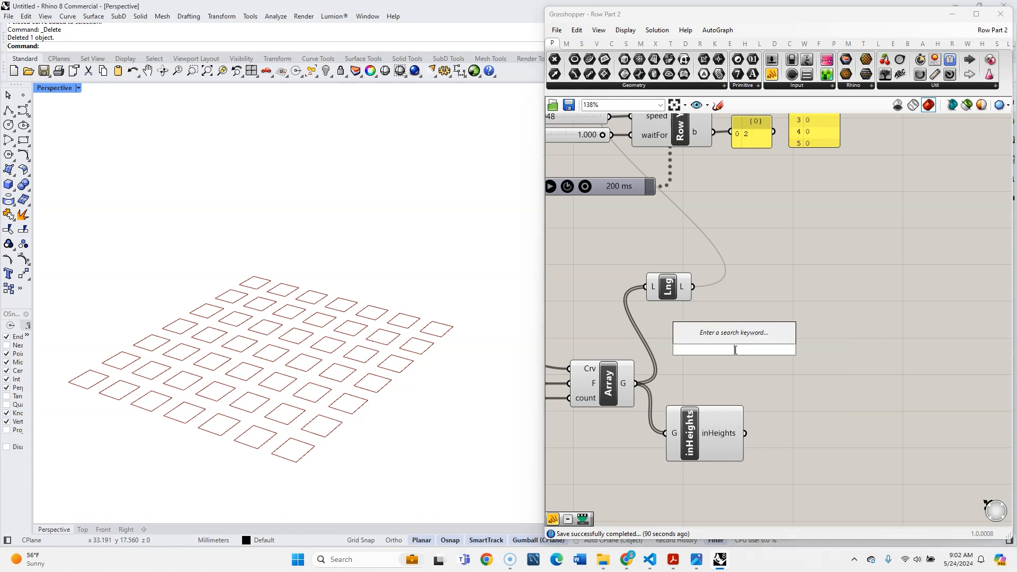
{"action": "type", "text": "mult"}
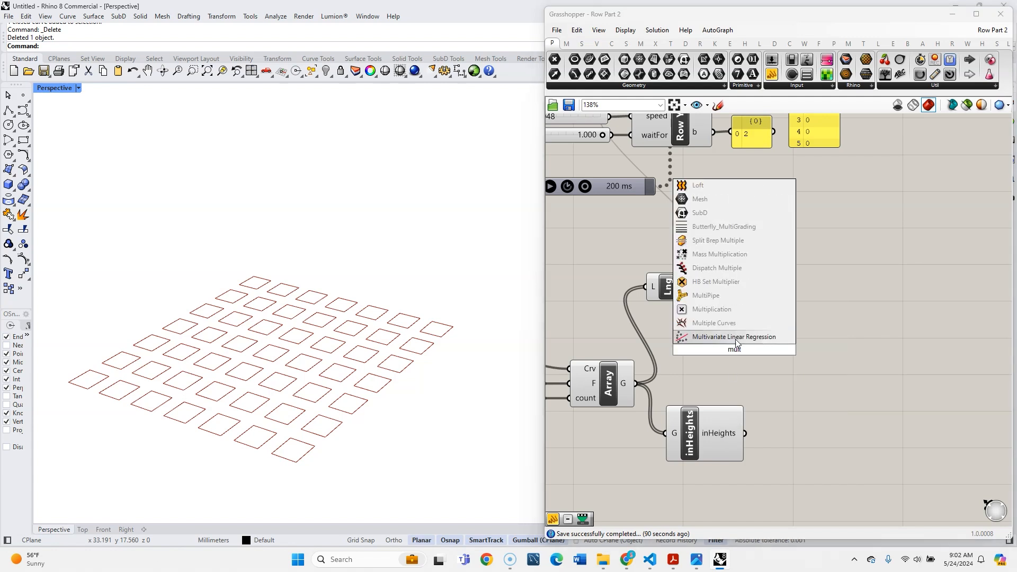
{"action": "left_click", "coordinate": [712, 309]}
{"action": "left_click_drag", "start_coordinate": [722, 345], "coordinate": [801, 339]}
{"action": "left_click_drag", "start_coordinate": [771, 376], "coordinate": [813, 360]}
- Add a Number parameter next to the Multiplication component and name it adjustHeights
{"action": "double_click", "coordinate": [751, 339]}
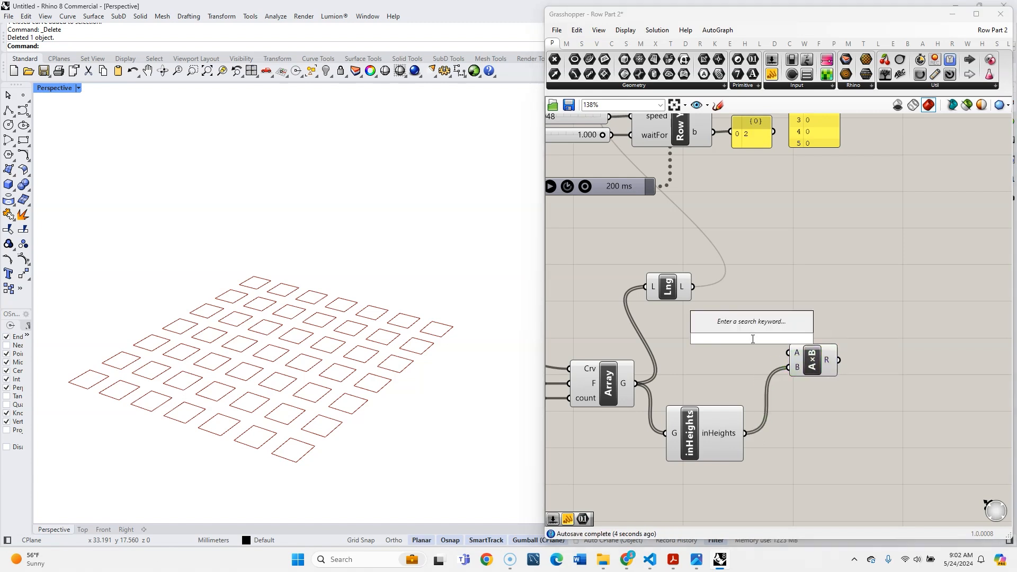
{"action": "type", "text": "num"}
{"action": "left_click", "coordinate": [742, 332]}
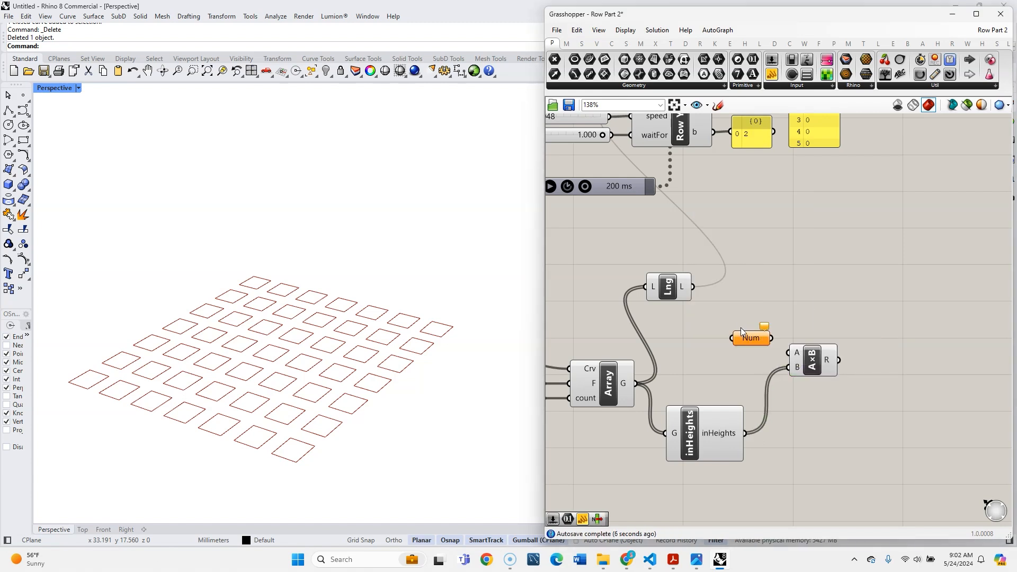
{"action": "right_click", "coordinate": [742, 332]}
{"action": "type", "text": "adj"}
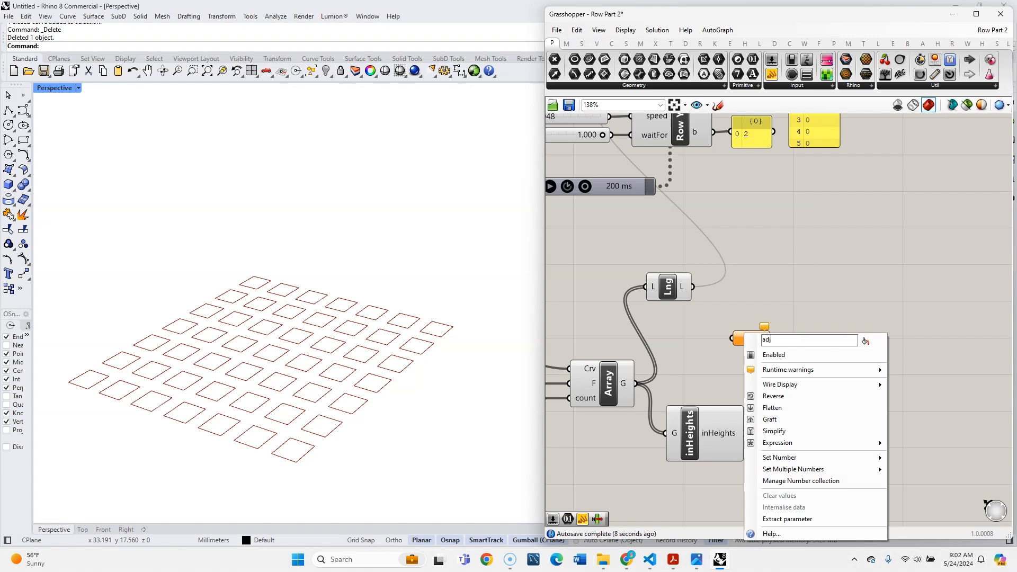
{"action": "type", "text": "ustHeights"}
{"action": "key", "text": "Return"}
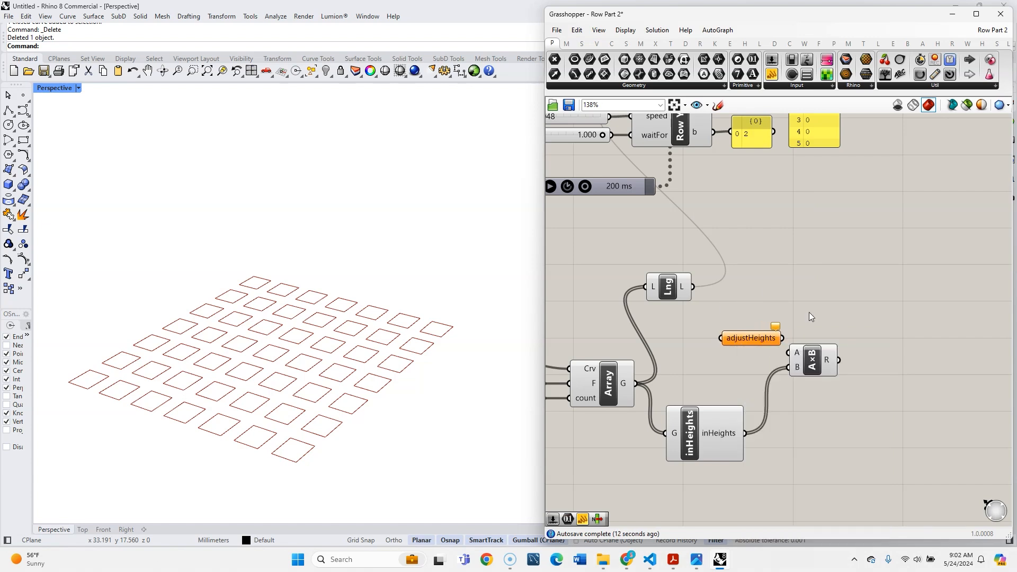
- Rename the Multiplication component's B input as inHeights
{"action": "scroll", "coordinate": [813, 328], "scroll_direction": "down", "scroll_amount": 2}
{"action": "right_click", "coordinate": [755, 407]}
{"action": "key", "text": "ctrl+c"}
{"action": "scroll", "coordinate": [826, 371], "scroll_direction": "up", "scroll_amount": 4}
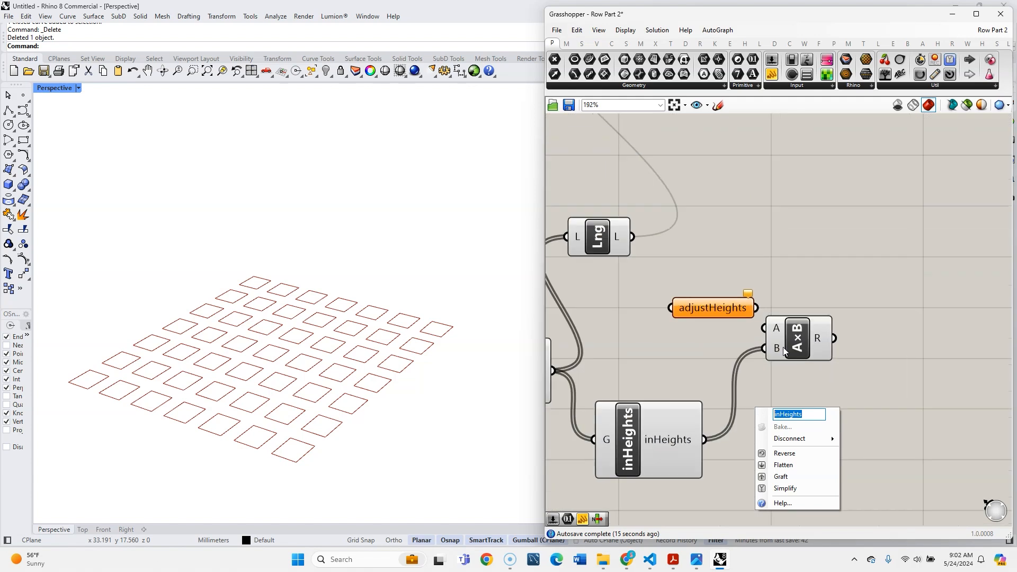
{"action": "right_click", "coordinate": [777, 348]}
{"action": "key", "text": "ctrl+v"}
- Move the Multiplication component farther from the adjustHeights parameter and connect that parameter to its A input
{"action": "left_click_drag", "start_coordinate": [777, 347], "coordinate": [851, 343]}
{"action": "left_click_drag", "start_coordinate": [757, 307], "coordinate": [837, 316]}
{"action": "left_click", "coordinate": [891, 262]}
{"action": "scroll", "coordinate": [891, 262], "scroll_direction": "down", "scroll_amount": 4}
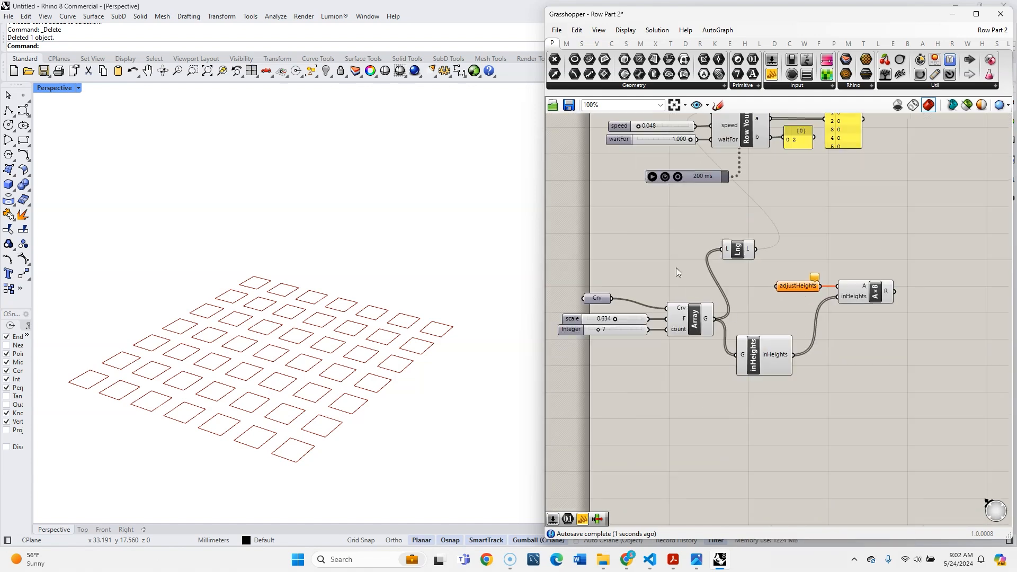
- Add a number slider ranging from 0.001 to 1 above the Array cluster
{"action": "scroll", "coordinate": [676, 268], "scroll_direction": "up", "scroll_amount": 4}
{"action": "double_click", "coordinate": [676, 266]}
{"action": "type", "text": "0.001<1"}
{"action": "key", "text": "Return"}
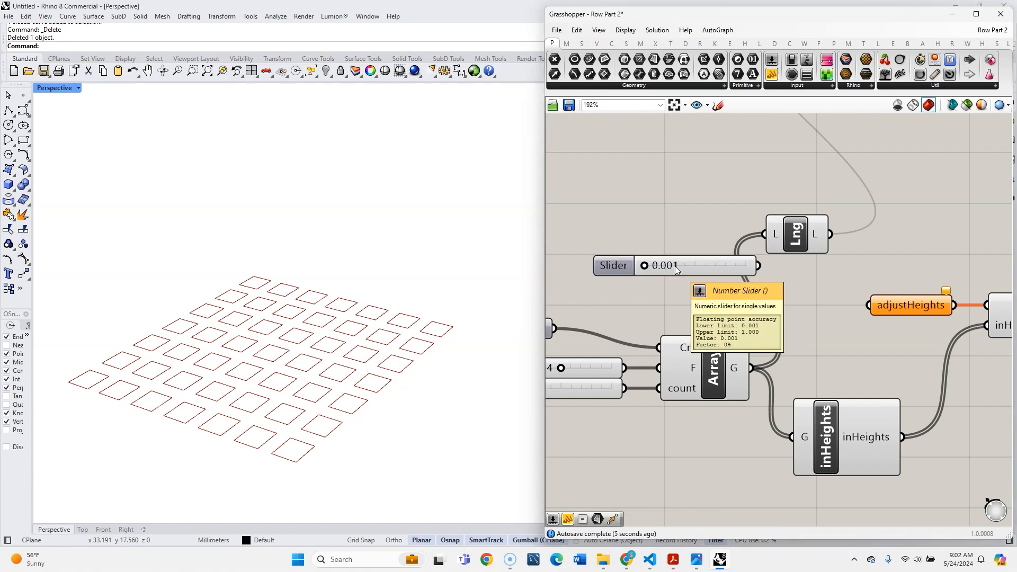
- Set the new slider's maximum to 0.200 and connect the slider to the adjustHeights parameter
{"action": "double_click", "coordinate": [613, 265]}
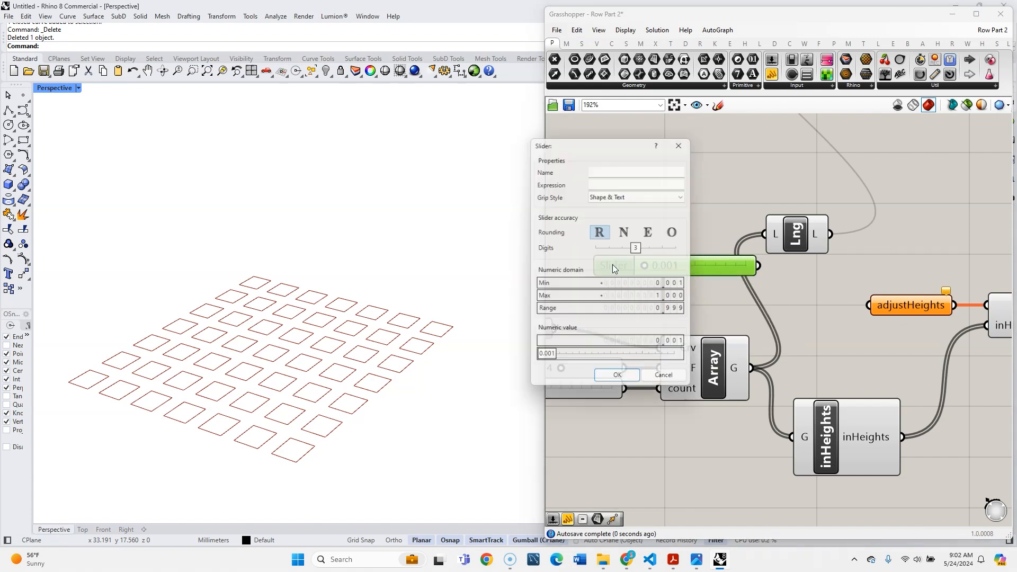
{"action": "double_click", "coordinate": [582, 299]}
{"action": "type", "text": "2"}
{"action": "key", "text": "Return"}
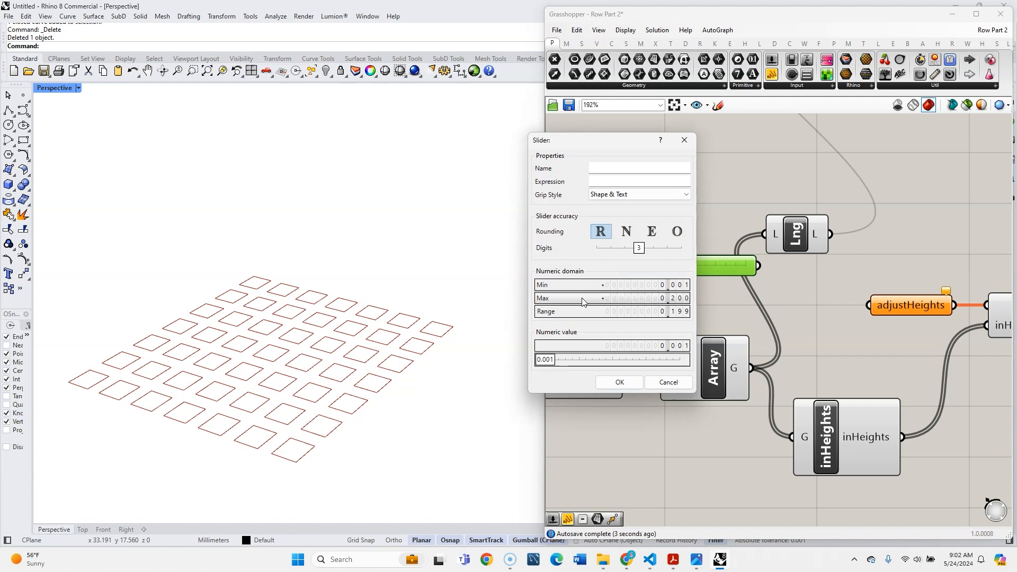
{"action": "left_click", "coordinate": [616, 384]}
{"action": "left_click_drag", "start_coordinate": [758, 265], "coordinate": [869, 305]}
- Rename the 0.001 slider as adjustHeights, matching the parameter it feeds
{"action": "scroll", "coordinate": [688, 262], "scroll_direction": "down", "scroll_amount": 3}
{"action": "right_click", "coordinate": [811, 281]}
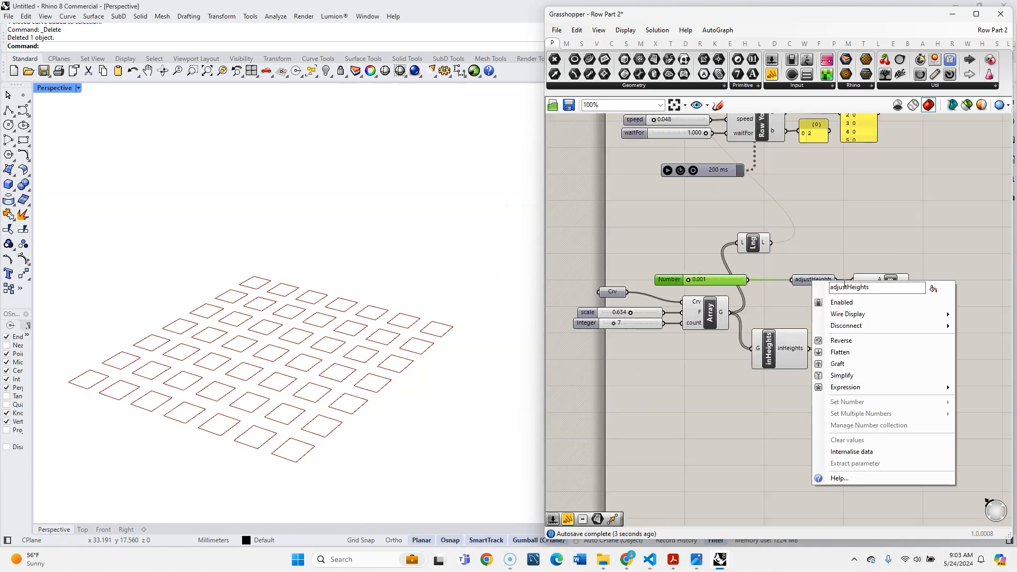
{"action": "key", "text": "ctrl+c"}
{"action": "right_click", "coordinate": [674, 280]}
{"action": "key", "text": "ctrl+v"}
{"action": "key", "text": "Return"}
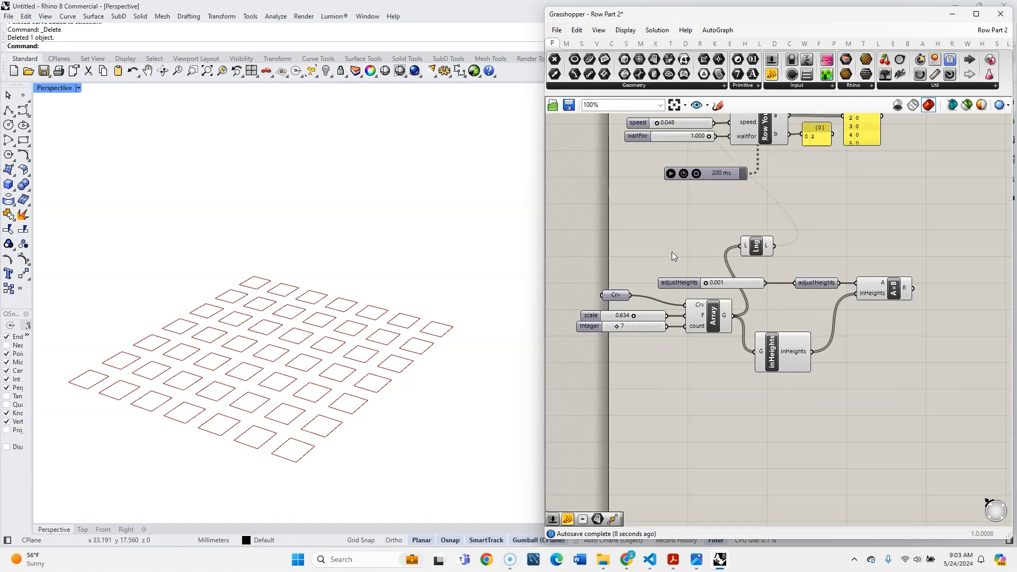
- Add a Number parameter above the Multiplication component and name it time
{"action": "right_click_drag", "start_coordinate": [907, 342], "coordinate": [812, 343]}
{"action": "scroll", "coordinate": [812, 337], "scroll_direction": "up", "scroll_amount": 1}
{"action": "scroll", "coordinate": [811, 336], "scroll_direction": "down", "scroll_amount": 2}
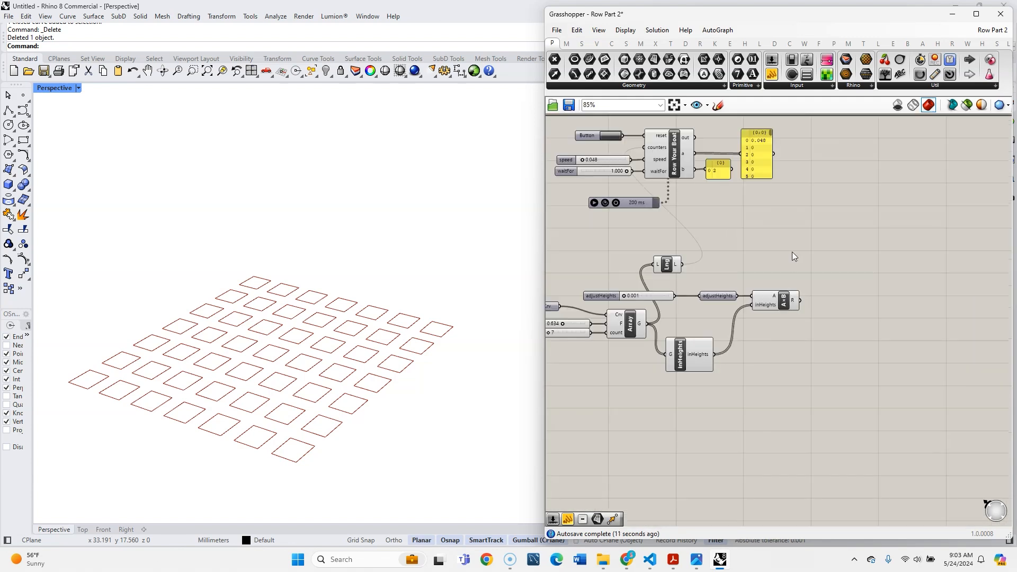
{"action": "scroll", "coordinate": [793, 252], "scroll_direction": "up", "scroll_amount": 3}
{"action": "double_click", "coordinate": [775, 287]}
{"action": "type", "text": "time"}
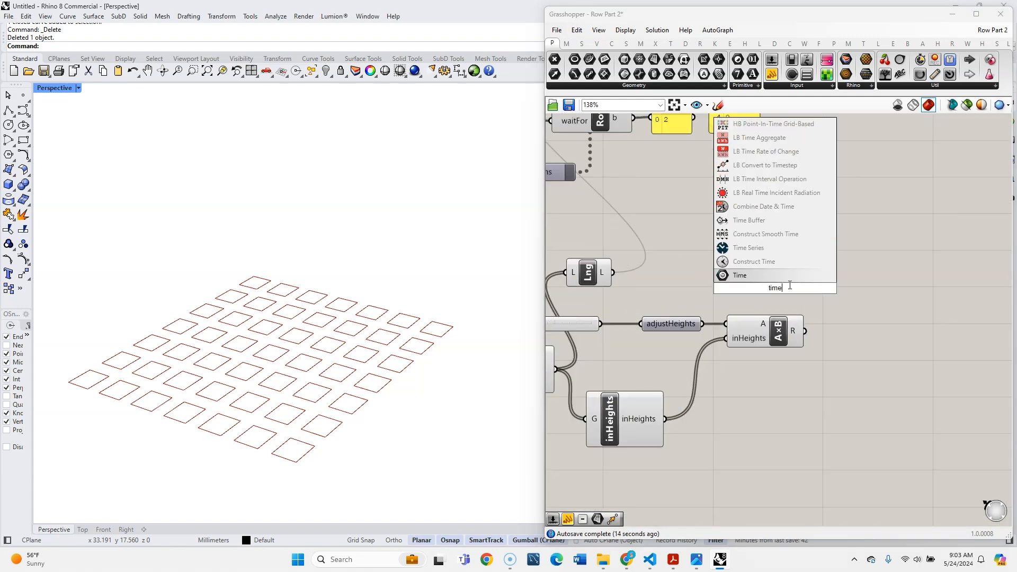
{"action": "key", "text": "BackSpace"}
{"action": "key", "text": "BackSpace"}
{"action": "key", "text": "BackSpace"}
{"action": "key", "text": "BackSpace"}
{"action": "type", "text": "numb"}
{"action": "left_click", "coordinate": [769, 277]}
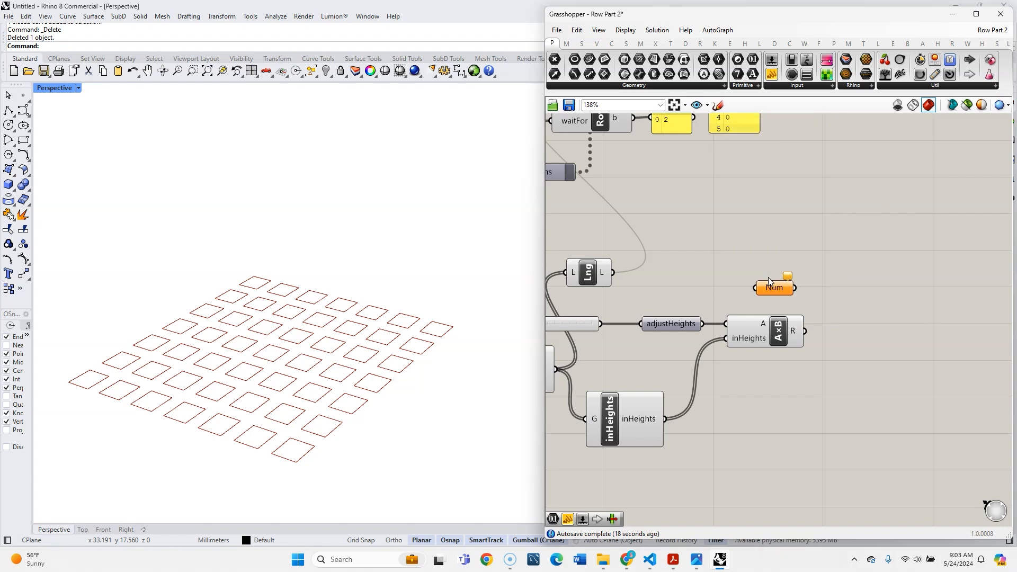
{"action": "right_click", "coordinate": [772, 287]}
{"action": "type", "text": "tim"}
{"action": "key", "text": "Return"}
- Connect the Row Your Boat script's a output to the time parameter and move that parameter higher on the canvas
{"action": "scroll", "coordinate": [716, 239], "scroll_direction": "down", "scroll_amount": 3}
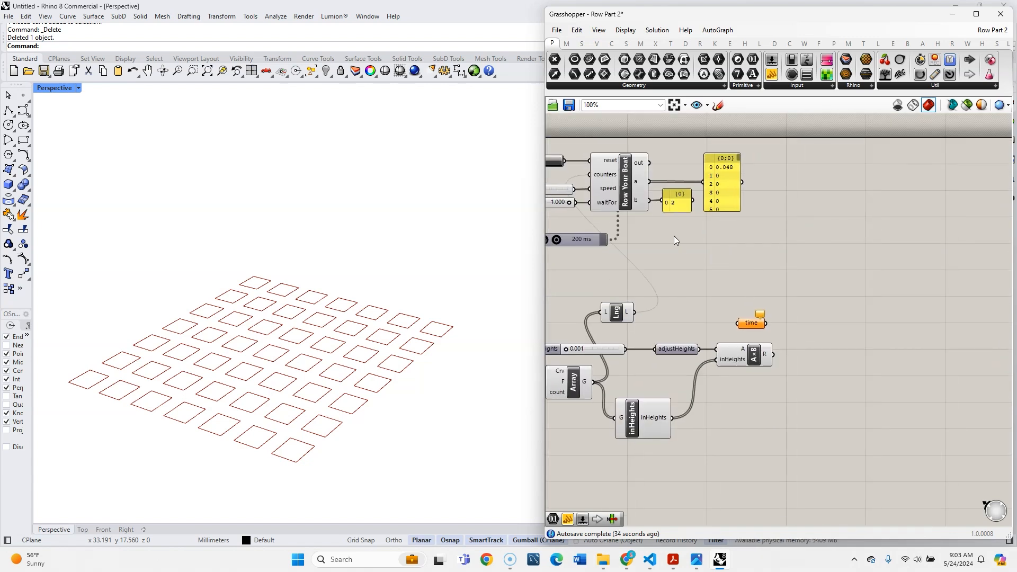
{"action": "left_click_drag", "start_coordinate": [672, 211], "coordinate": [734, 319]}
{"action": "mouse_move", "coordinate": [642, 181]}
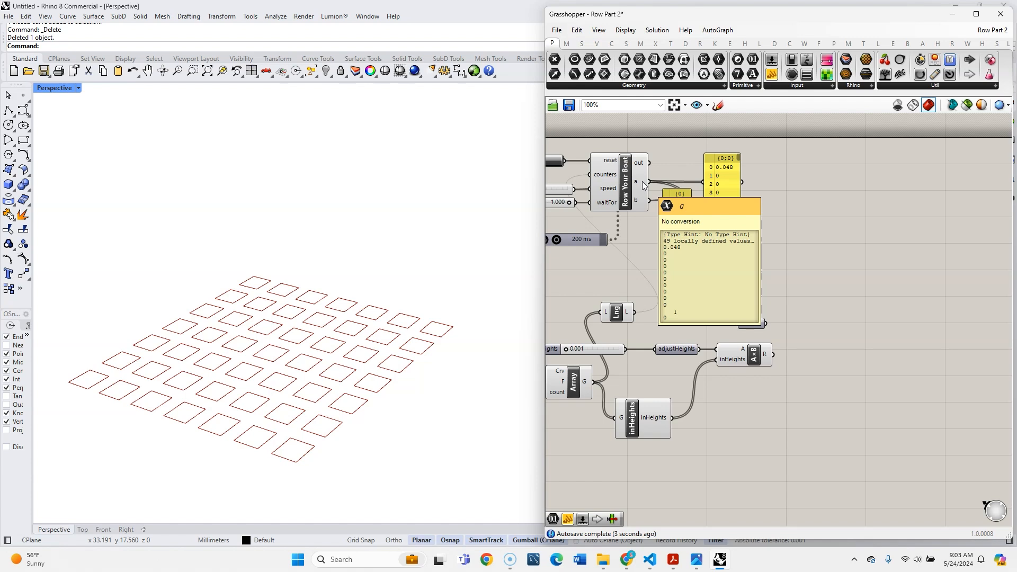
{"action": "scroll", "coordinate": [593, 175], "scroll_direction": "up", "scroll_amount": 3}
{"action": "left_click_drag", "start_coordinate": [807, 346], "coordinate": [758, 296]}
{"action": "left_click", "coordinate": [795, 307]}
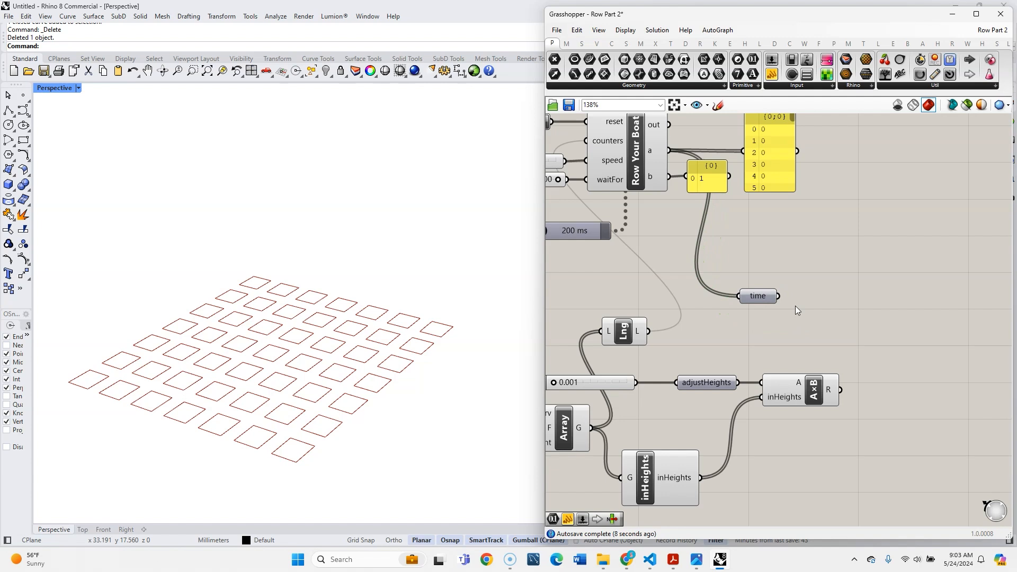
- Add a Construct Domain component near the time parameter and place it to the parameter's left
{"action": "mouse_move", "coordinate": [752, 298]}
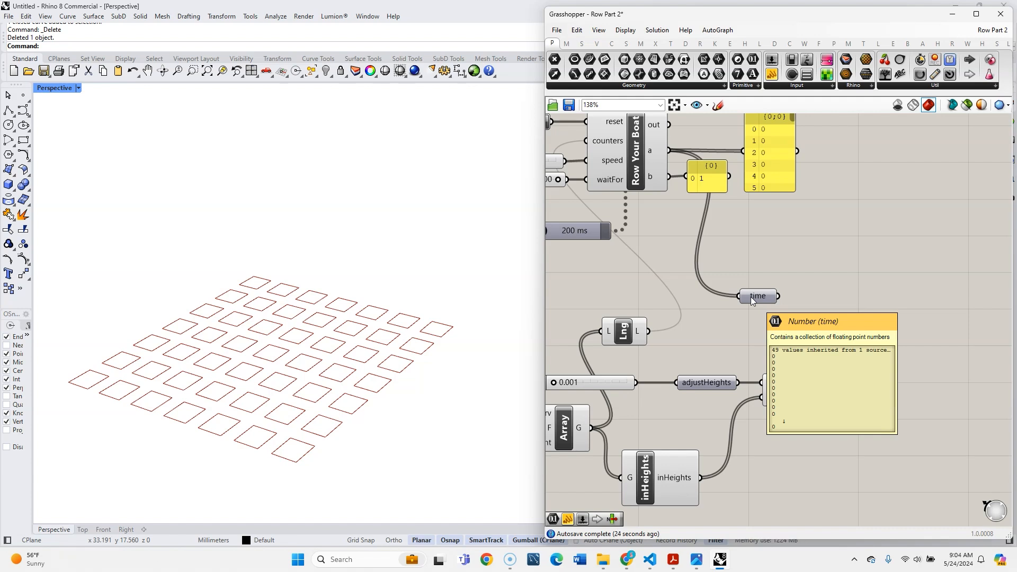
{"action": "double_click", "coordinate": [795, 275]}
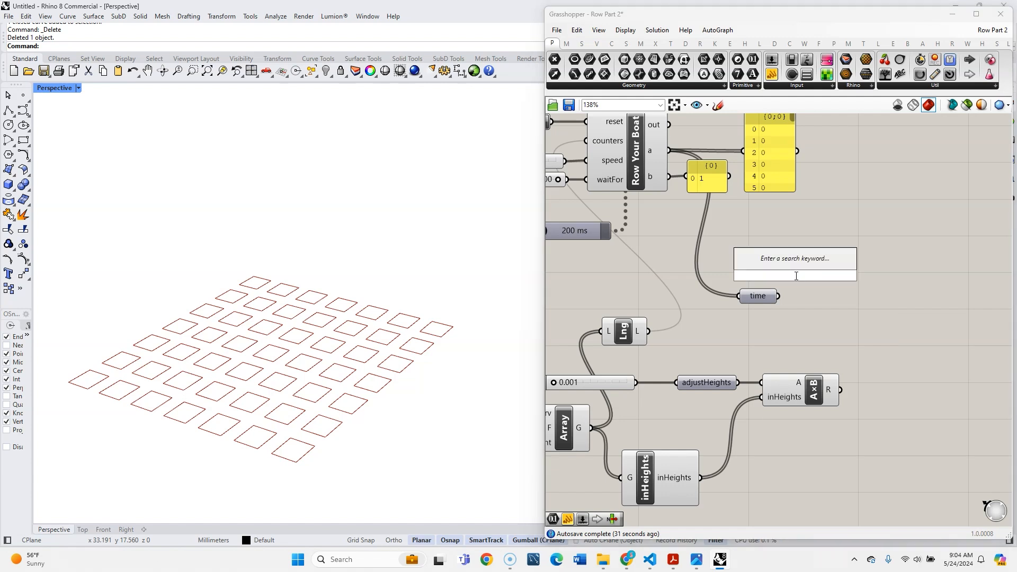
{"action": "type", "text": "construct dom"}
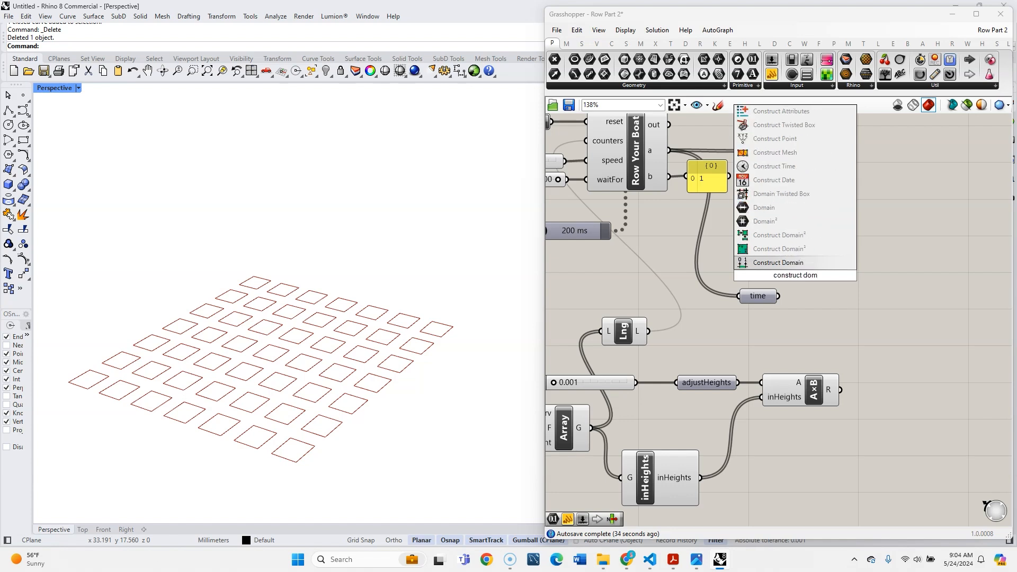
{"action": "left_click", "coordinate": [798, 265]}
{"action": "left_click_drag", "start_coordinate": [799, 275], "coordinate": [700, 271]}
- Feed a new 0.01 panel into the domain's A input and move the time parameter down and to the right
{"action": "double_click", "coordinate": [622, 285]}
{"action": "type", "text": "//0."}
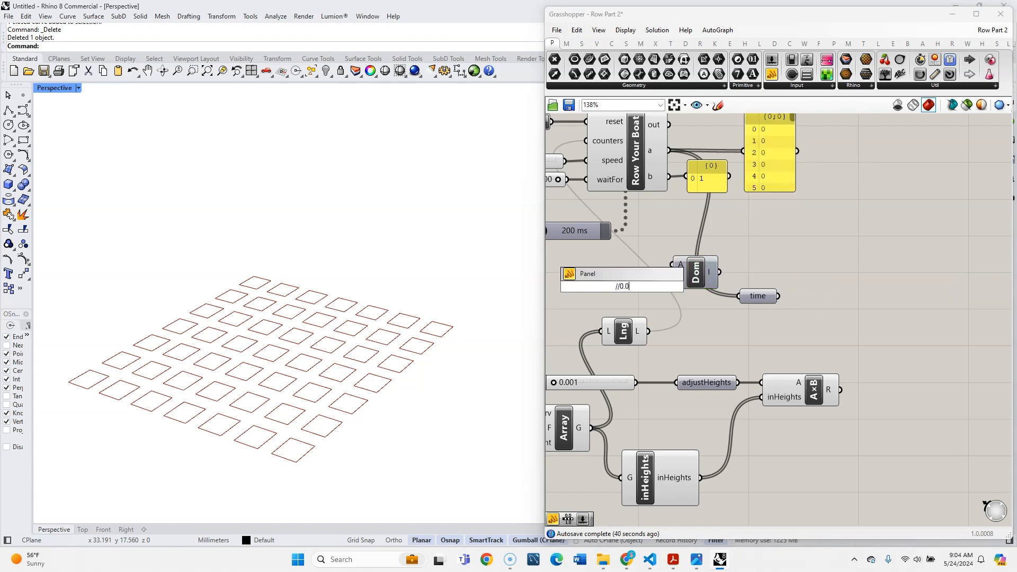
{"action": "key", "text": "Return"}
{"action": "left_click_drag", "start_coordinate": [624, 291], "coordinate": [690, 272]}
{"action": "left_click_drag", "start_coordinate": [759, 300], "coordinate": [810, 322]}
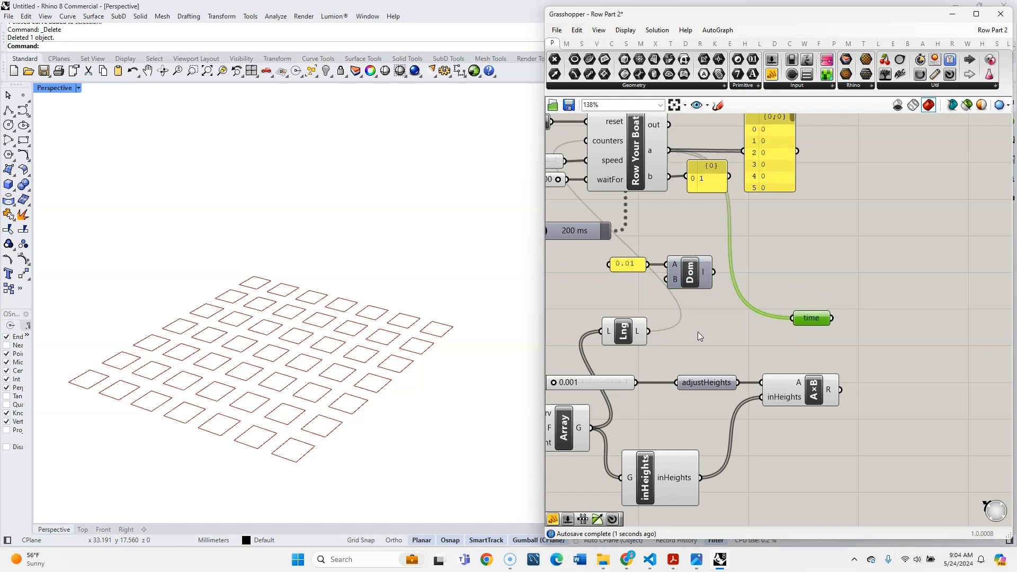
{"action": "left_click", "coordinate": [698, 334]}
- Add a Remap Numbers component beside the domain and connect the domain to its target input
{"action": "scroll", "coordinate": [698, 334], "scroll_direction": "down", "scroll_amount": 1}
{"action": "right_click_drag", "start_coordinate": [767, 271], "coordinate": [740, 293]}
{"action": "double_click", "coordinate": [741, 293]}
{"action": "type", "text": "rem"}
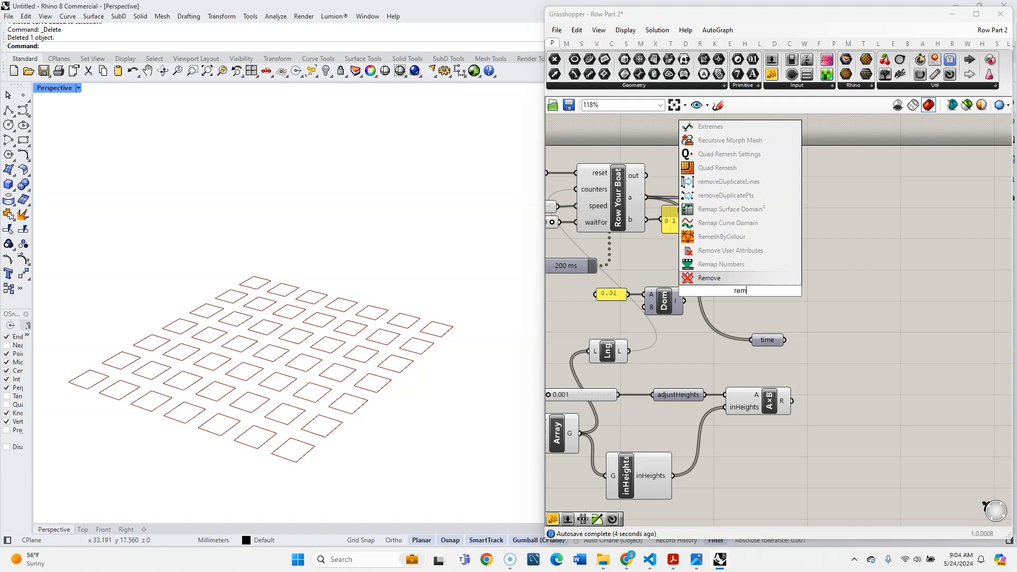
{"action": "left_click", "coordinate": [736, 269]}
{"action": "scroll", "coordinate": [713, 309], "scroll_direction": "up", "scroll_amount": 3}
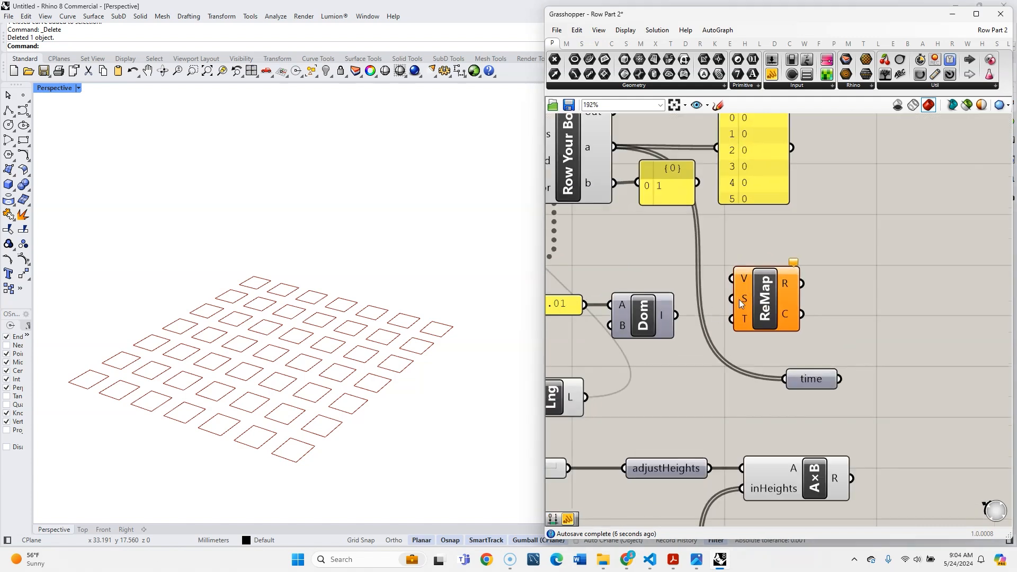
{"action": "left_click_drag", "start_coordinate": [677, 317], "coordinate": [702, 319]}
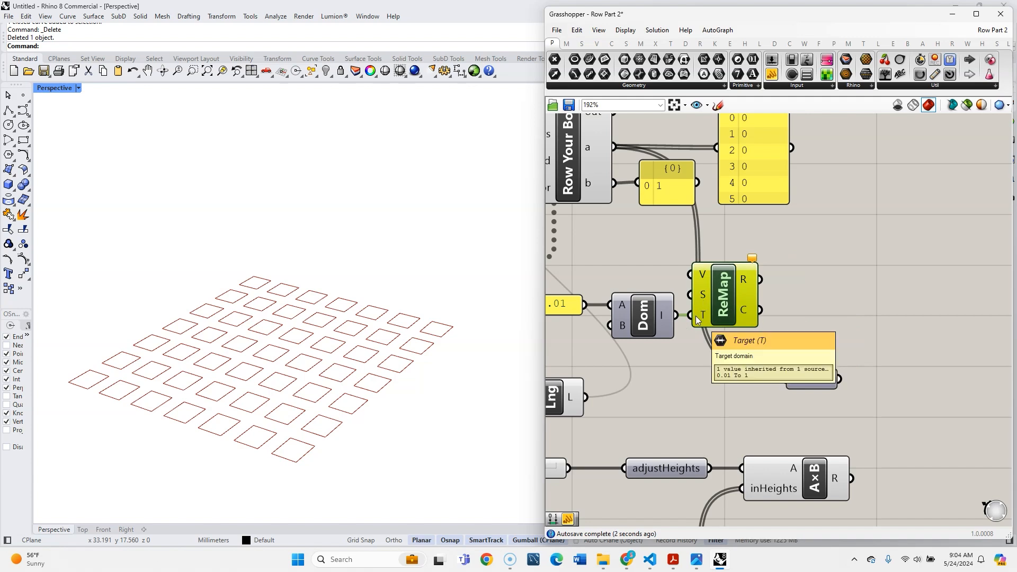
- Connect the script's a output to ReMap's value input and ReMap's mapped result to time, spacing out the surrounding components
{"action": "scroll", "coordinate": [686, 376], "scroll_direction": "down", "scroll_amount": 4}
{"action": "scroll", "coordinate": [734, 346], "scroll_direction": "up", "scroll_amount": 3}
{"action": "left_click_drag", "start_coordinate": [649, 256], "coordinate": [743, 395]}
{"action": "mouse_move", "coordinate": [712, 316]}
{"action": "scroll", "coordinate": [768, 351], "scroll_direction": "down", "scroll_amount": 3}
{"action": "scroll", "coordinate": [680, 402], "scroll_direction": "down", "scroll_amount": 2}
{"action": "left_click_drag", "start_coordinate": [680, 402], "coordinate": [748, 435]}
{"action": "scroll", "coordinate": [748, 435], "scroll_direction": "up", "scroll_amount": 3}
{"action": "left_click_drag", "start_coordinate": [724, 398], "coordinate": [781, 398]}
{"action": "left_click", "coordinate": [779, 345]}
{"action": "right_click_drag", "start_coordinate": [683, 458], "coordinate": [739, 399]}
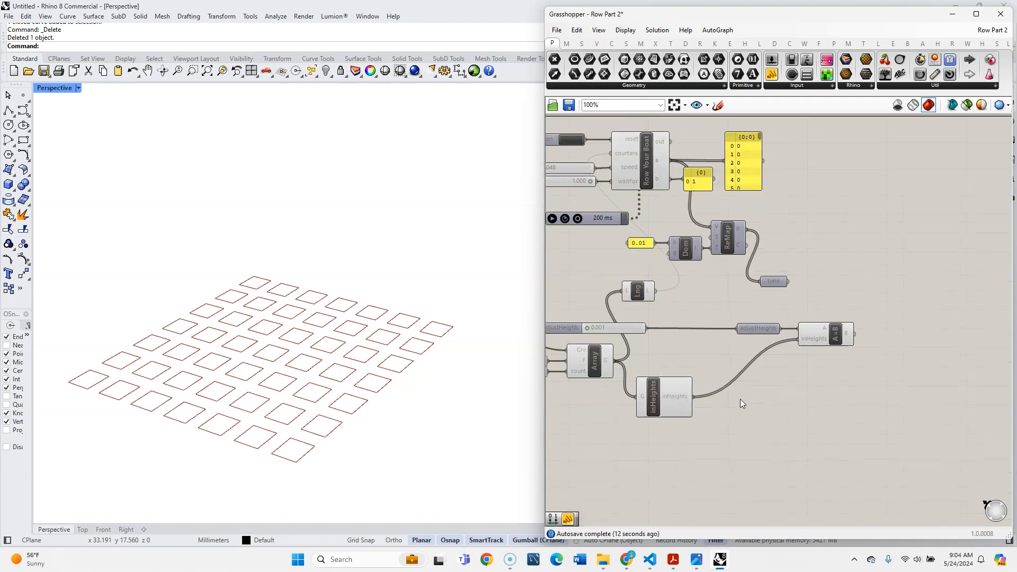
- Add a Curve parameter named bases below the Multiplication component and connect the Array's G output to it
{"action": "double_click", "coordinate": [796, 371]}
{"action": "type", "text": "cur"}
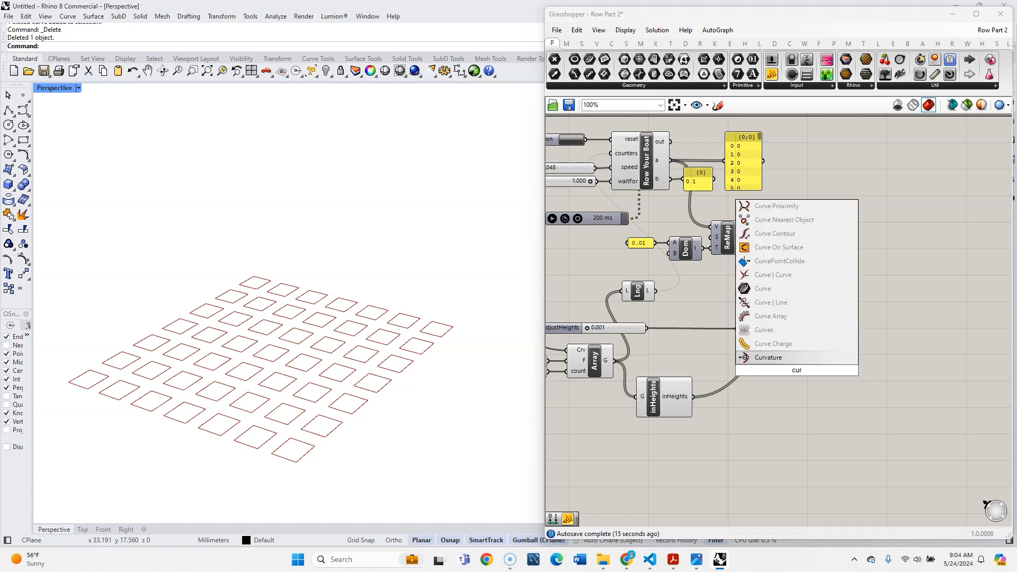
{"action": "left_click", "coordinate": [777, 333]}
{"action": "right_click", "coordinate": [795, 370]}
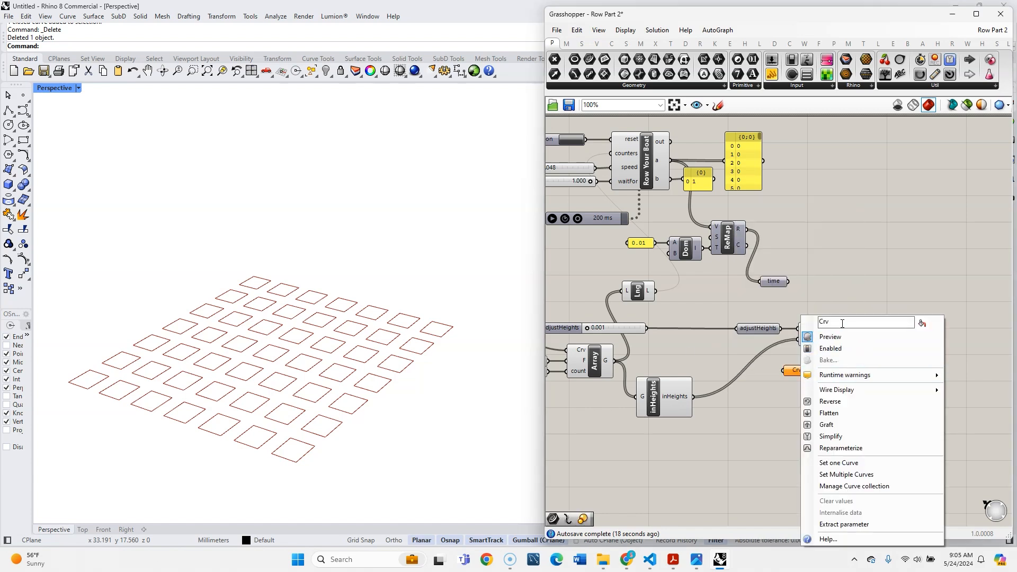
{"action": "type", "text": "bases"}
{"action": "left_click_drag", "start_coordinate": [617, 365], "coordinate": [784, 369]}
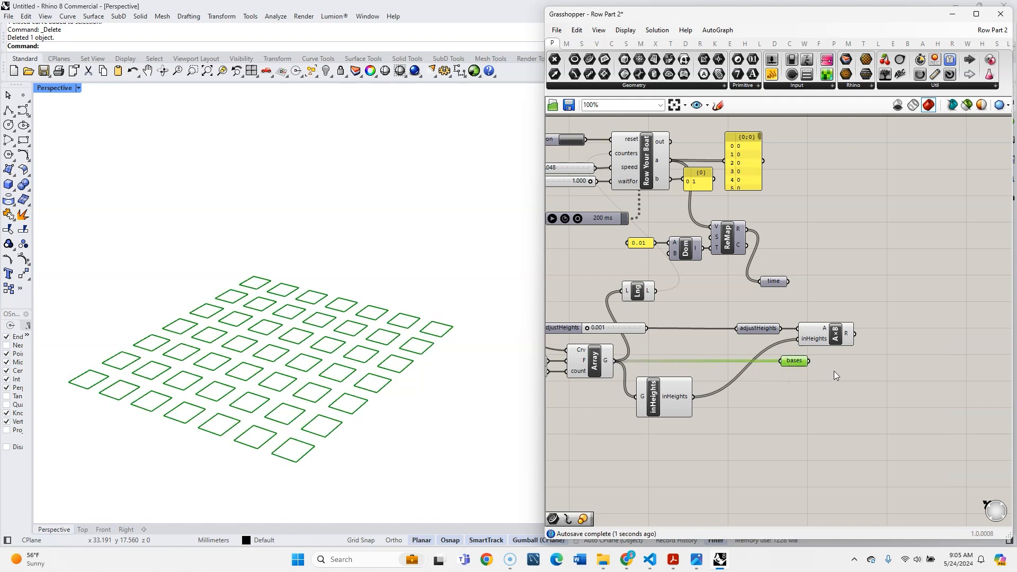
- Add a second Multiplication component above and to the right of the heights multiplication
{"action": "scroll", "coordinate": [849, 366], "scroll_direction": "up", "scroll_amount": 5}
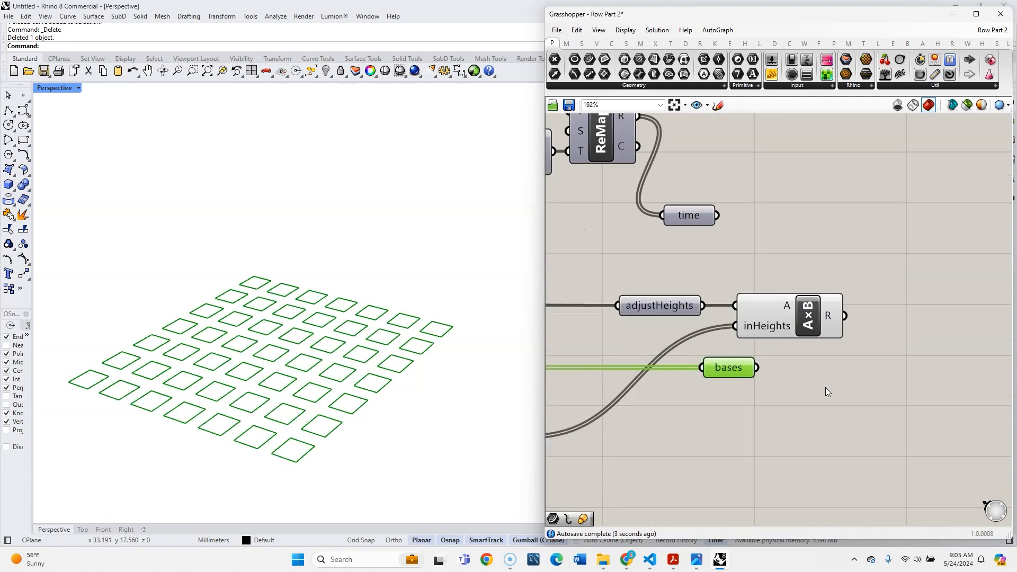
{"action": "double_click", "coordinate": [807, 271]}
{"action": "type", "text": "mul"}
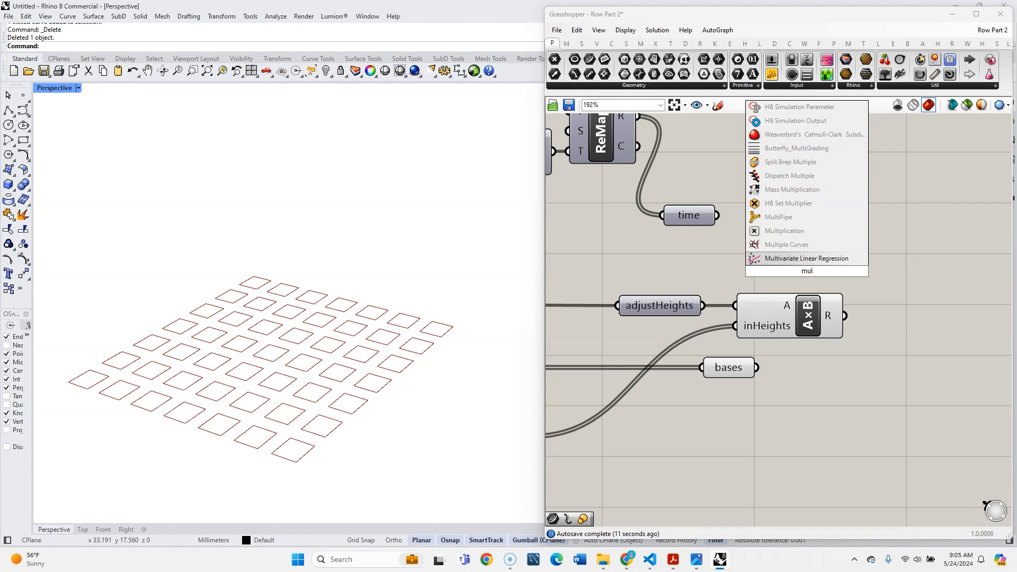
{"action": "left_click", "coordinate": [784, 231]}
{"action": "scroll", "coordinate": [732, 260], "scroll_direction": "down", "scroll_amount": 2}
{"action": "left_click_drag", "start_coordinate": [788, 270], "coordinate": [853, 269]}
{"action": "scroll", "coordinate": [819, 309], "scroll_direction": "up", "scroll_amount": 3}
{"action": "mouse_move", "coordinate": [793, 294]}
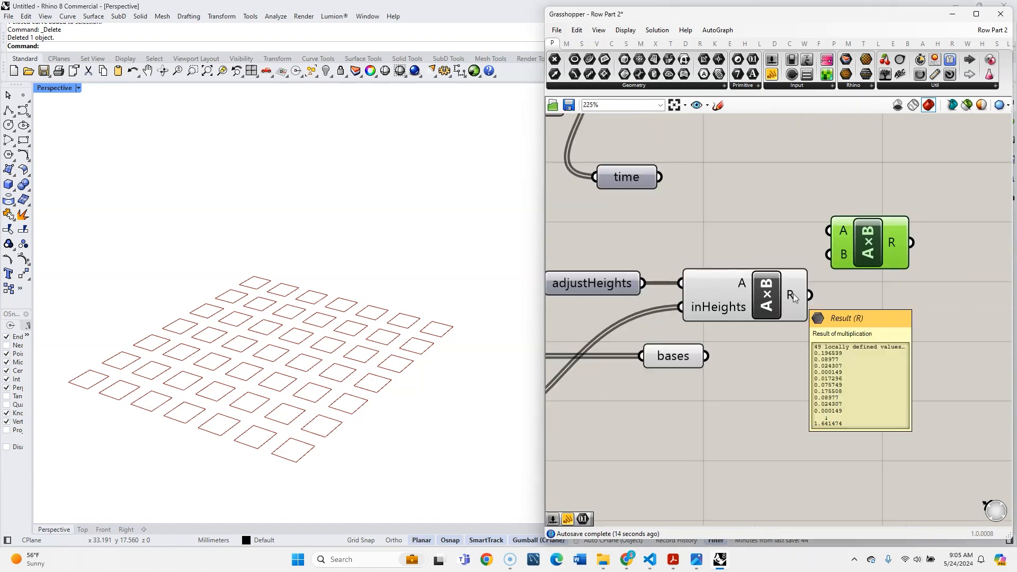
- Add a Move component below the second multiplication and connect bases to its geometry input
{"action": "scroll", "coordinate": [839, 345], "scroll_direction": "down", "scroll_amount": 4}
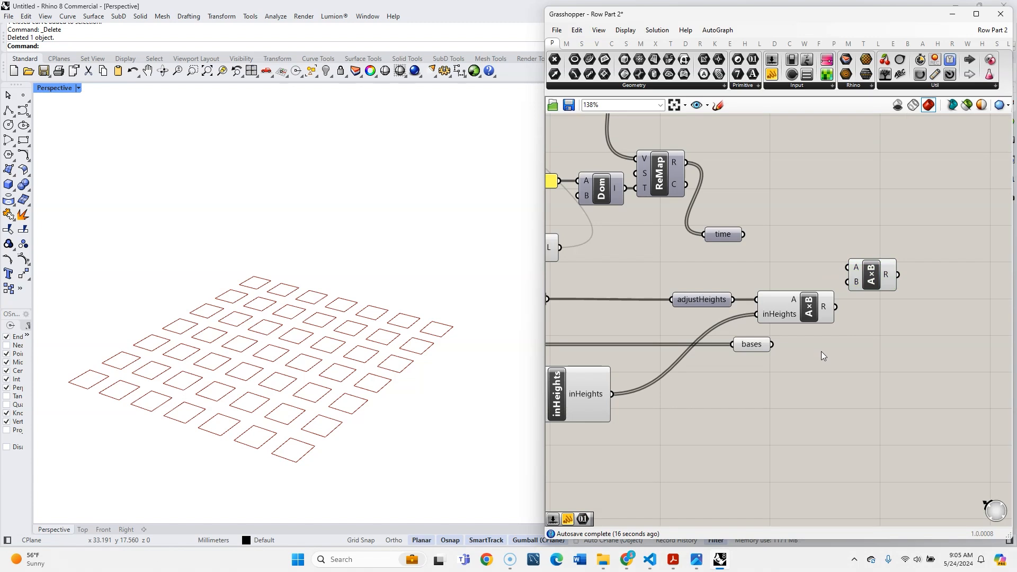
{"action": "double_click", "coordinate": [821, 351]}
{"action": "type", "text": "move"}
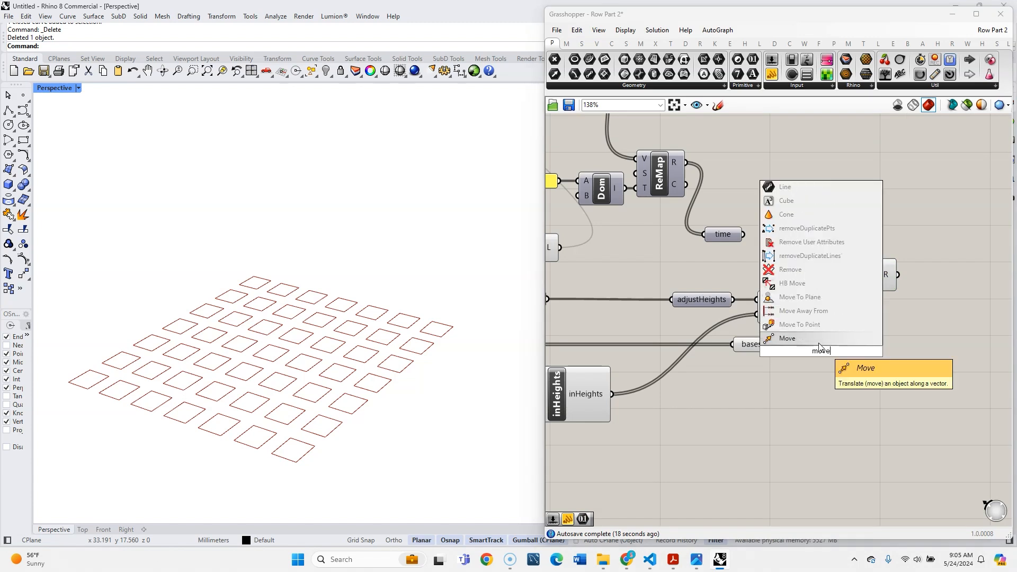
{"action": "left_click", "coordinate": [817, 344]}
{"action": "left_click_drag", "start_coordinate": [819, 346], "coordinate": [897, 352]}
{"action": "left_click_drag", "start_coordinate": [772, 345], "coordinate": [896, 351]}
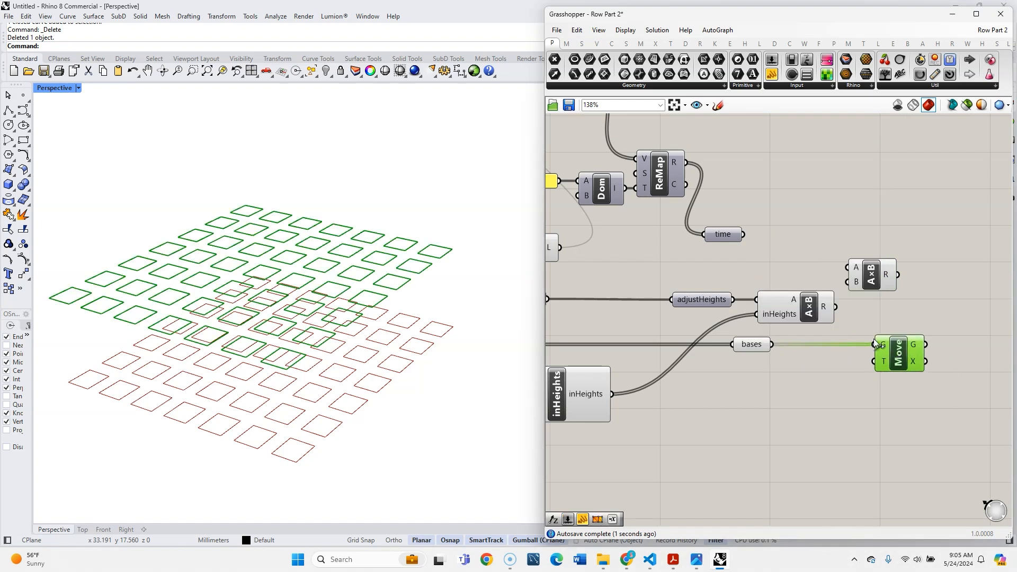
- Add a Unit Z component, feed it the heights multiplication result, and connect its vector to Move's T input
{"action": "double_click", "coordinate": [818, 390]}
{"action": "type", "text": "z"}
{"action": "left_click", "coordinate": [810, 381]}
{"action": "left_click_drag", "start_coordinate": [836, 307], "coordinate": [874, 362]}
- Set the adjustHeights slider's maximum to 0.020 and its value to 0.010
{"action": "scroll", "coordinate": [616, 361], "scroll_direction": "up", "scroll_amount": 5}
{"action": "left_click_drag", "start_coordinate": [649, 320], "coordinate": [653, 321]}
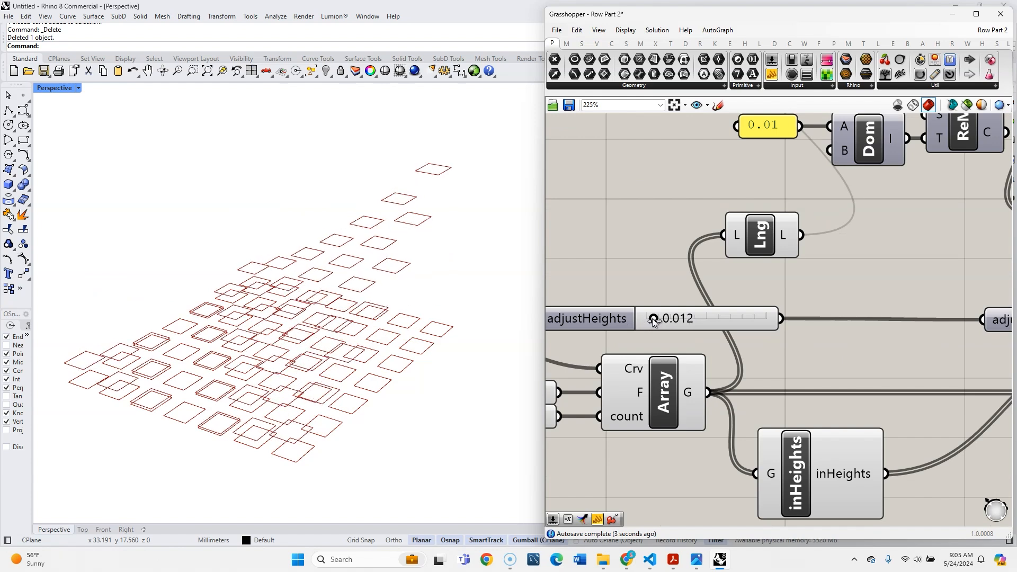
{"action": "double_click", "coordinate": [615, 321]}
{"action": "double_click", "coordinate": [596, 351]}
{"action": "type", "text": ".02"}
{"action": "left_click", "coordinate": [674, 351]}
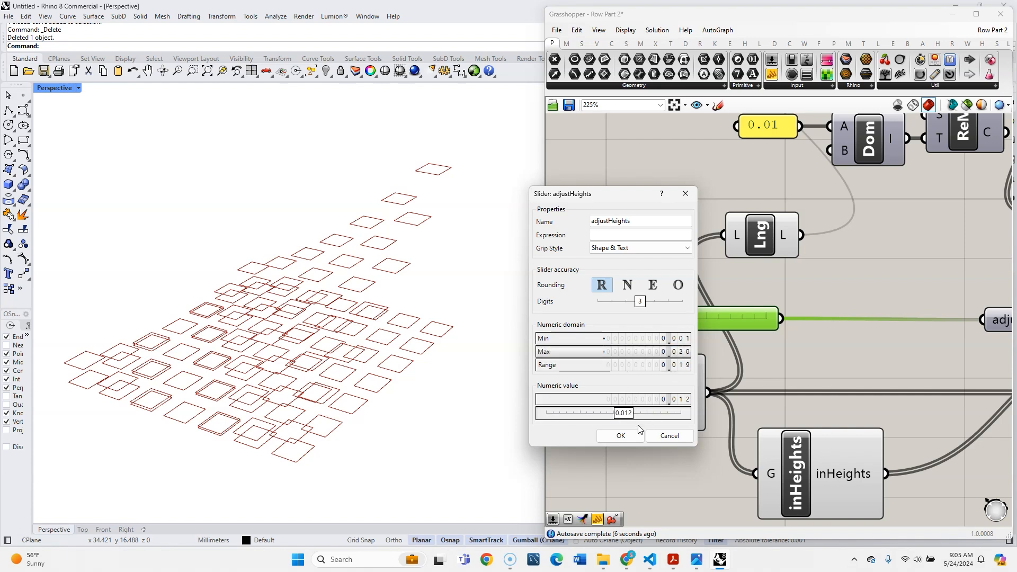
{"action": "left_click", "coordinate": [621, 436]}
{"action": "left_click_drag", "start_coordinate": [718, 319], "coordinate": [703, 321]}
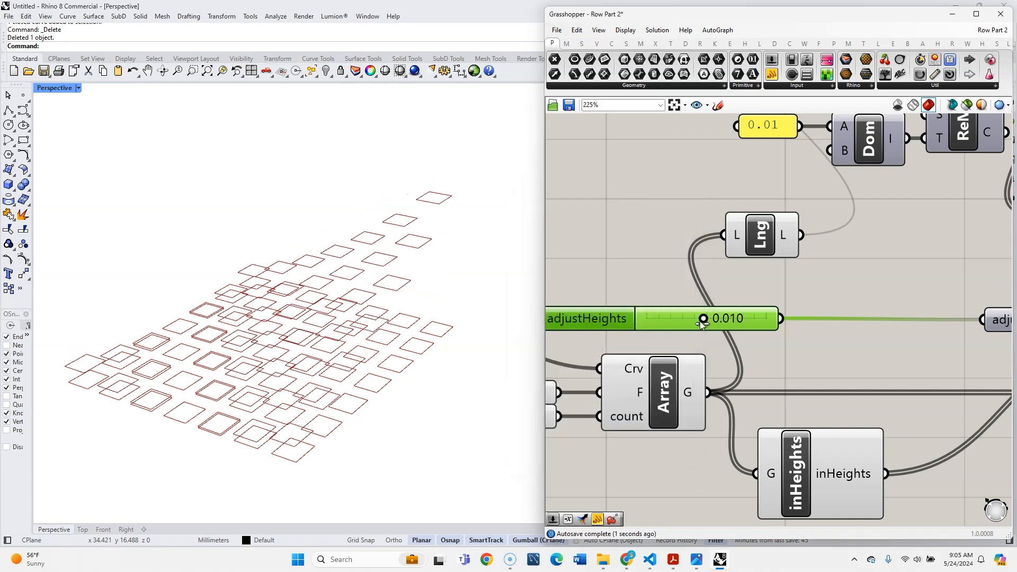
- Give the adjustHeights slider four decimal digits and set its value to 0.0091
{"action": "double_click", "coordinate": [620, 319]}
{"action": "left_click", "coordinate": [661, 302]}
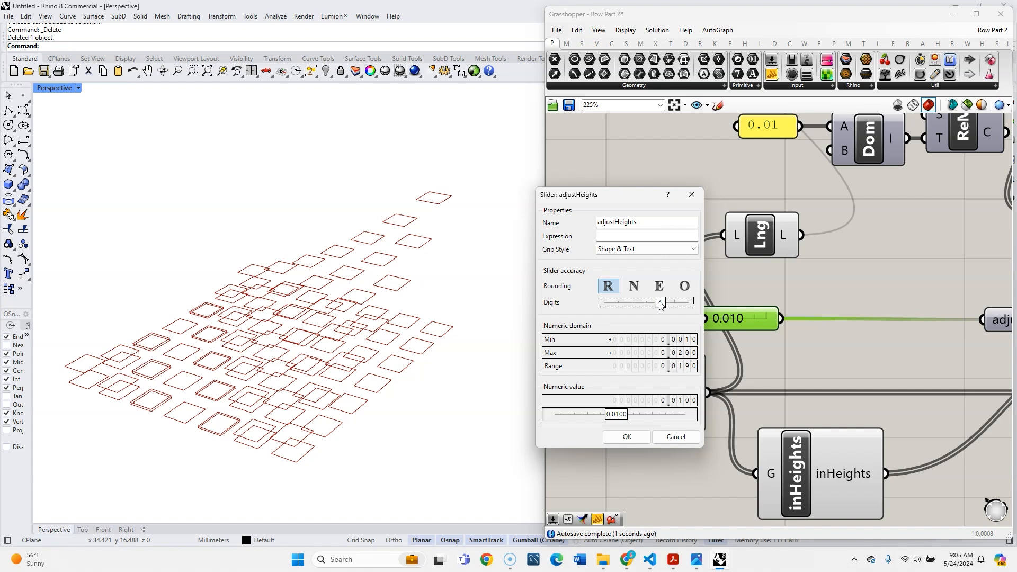
{"action": "left_click", "coordinate": [626, 436]}
{"action": "left_click_drag", "start_coordinate": [704, 320], "coordinate": [697, 321]}
{"action": "right_click_drag", "start_coordinate": [347, 368], "coordinate": [348, 424]}
- Connect the heights multiplication result to the second multiplication's B input and the time parameter to its A input
{"action": "scroll", "coordinate": [337, 372], "scroll_direction": "down", "scroll_amount": 3}
{"action": "scroll", "coordinate": [338, 373], "scroll_direction": "up", "scroll_amount": 4}
{"action": "left_click", "coordinate": [668, 250]}
{"action": "scroll", "coordinate": [667, 248], "scroll_direction": "down", "scroll_amount": 5}
{"action": "right_click_drag", "start_coordinate": [971, 357], "coordinate": [802, 386]}
{"action": "scroll", "coordinate": [802, 385], "scroll_direction": "up", "scroll_amount": 3}
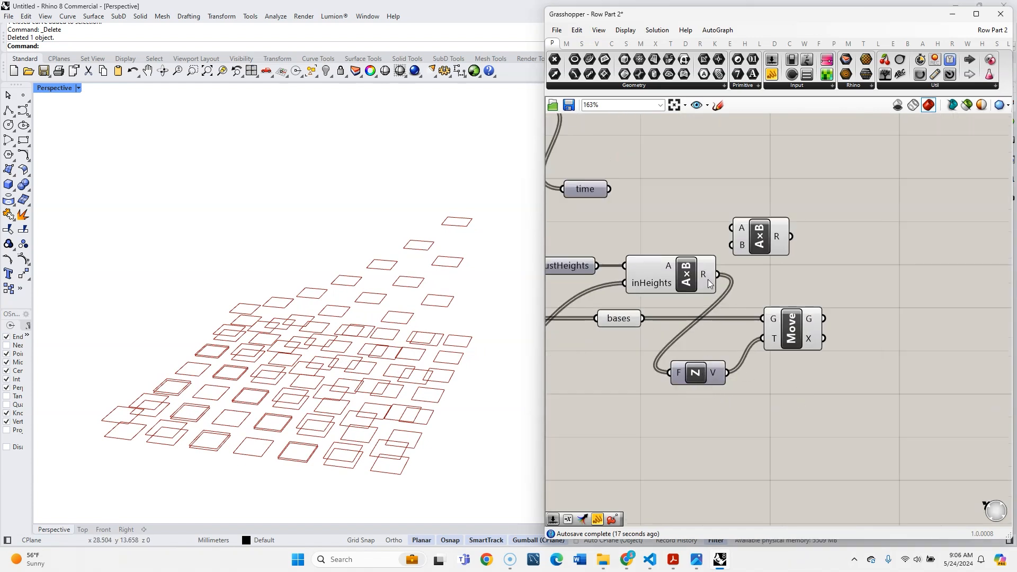
{"action": "mouse_move", "coordinate": [707, 279]}
{"action": "left_click_drag", "start_coordinate": [718, 273], "coordinate": [732, 245]}
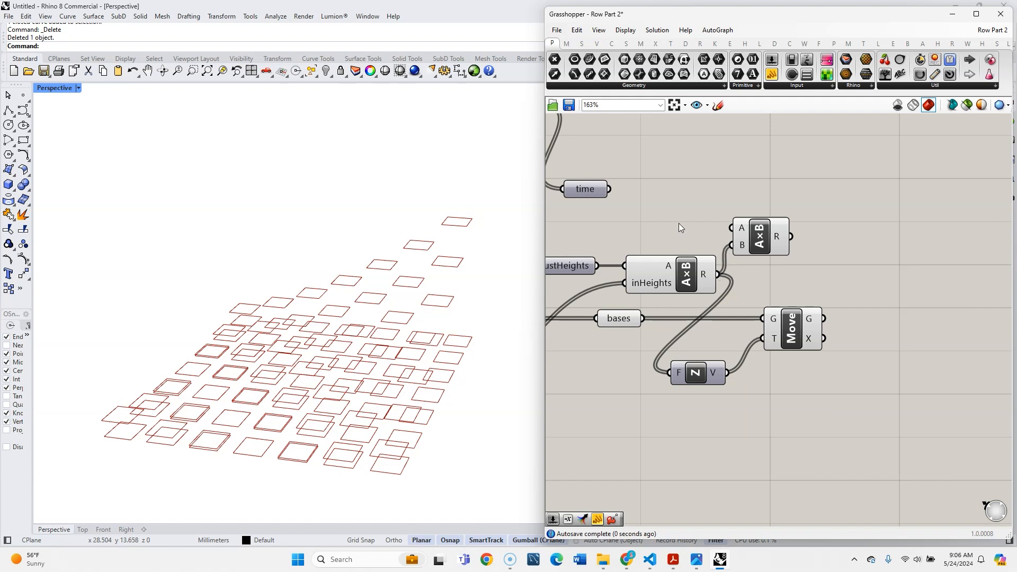
{"action": "scroll", "coordinate": [755, 292], "scroll_direction": "down", "scroll_amount": 2}
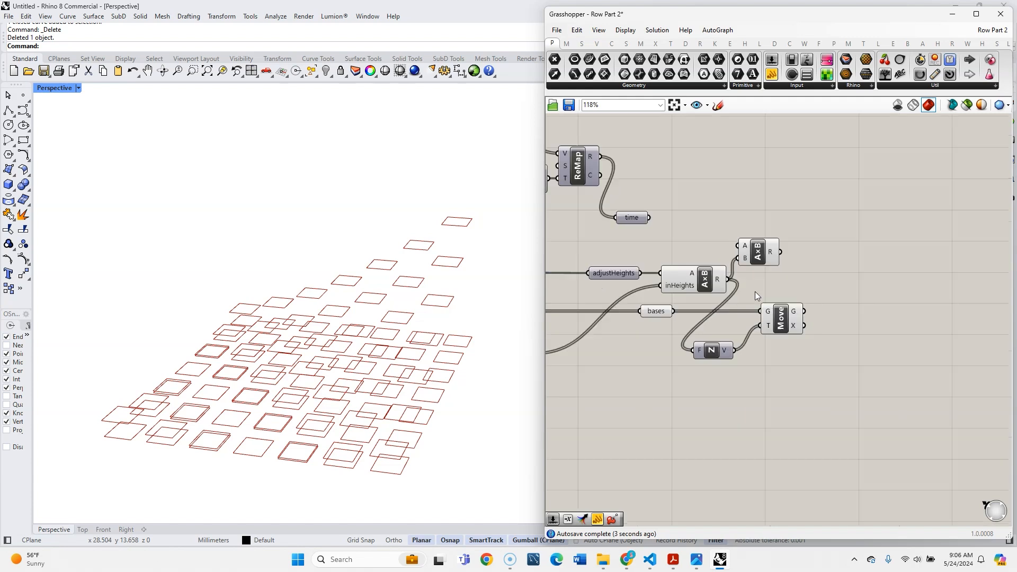
{"action": "left_click_drag", "start_coordinate": [649, 218], "coordinate": [702, 245]}
{"action": "left_click", "coordinate": [717, 214]}
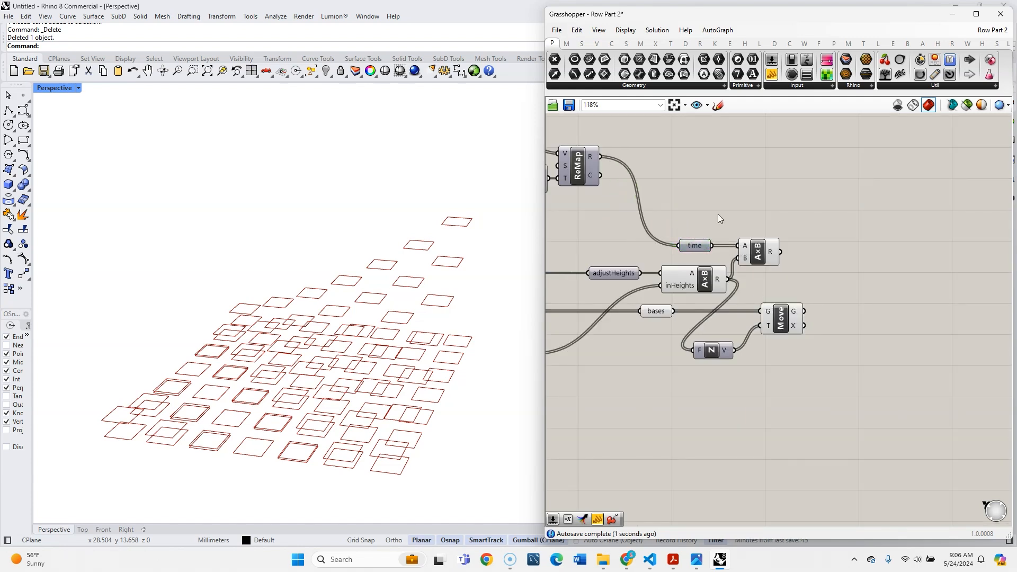
- Drive Unit Z with the second multiplication's result instead, and move the Move component further right
{"action": "right_click_drag", "start_coordinate": [770, 266], "coordinate": [755, 232]}
{"action": "scroll", "coordinate": [755, 232], "scroll_direction": "up", "scroll_amount": 1}
{"action": "left_click_drag", "start_coordinate": [766, 214], "coordinate": [663, 330]}
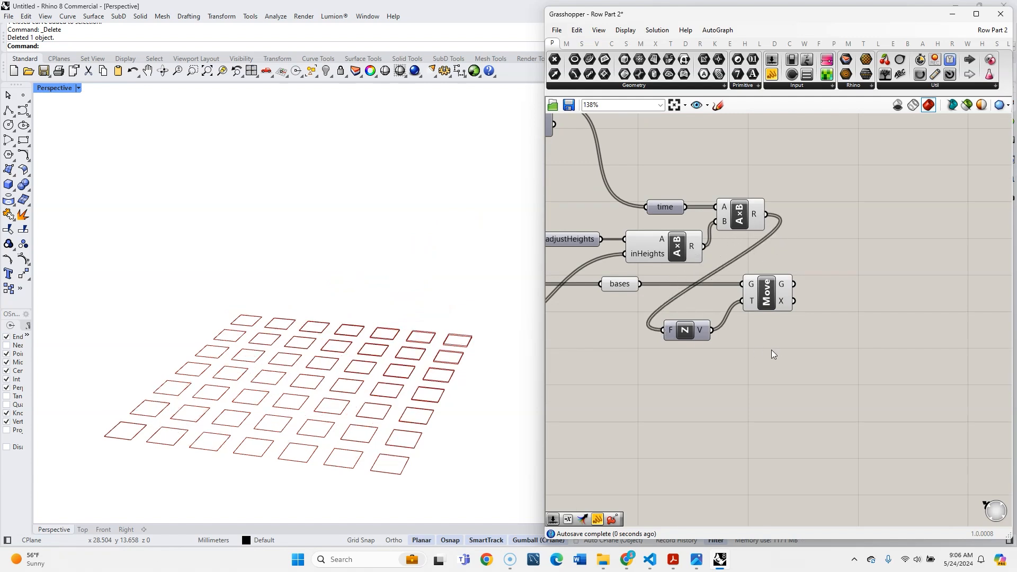
{"action": "left_click_drag", "start_coordinate": [796, 356], "coordinate": [693, 295]}
{"action": "left_click_drag", "start_coordinate": [766, 295], "coordinate": [834, 296]}
{"action": "left_click", "coordinate": [868, 318]}
- Run the 200 ms timer briefly to preview the moving rectangles, and pause it
{"action": "scroll", "coordinate": [870, 327], "scroll_direction": "down", "scroll_amount": 7}
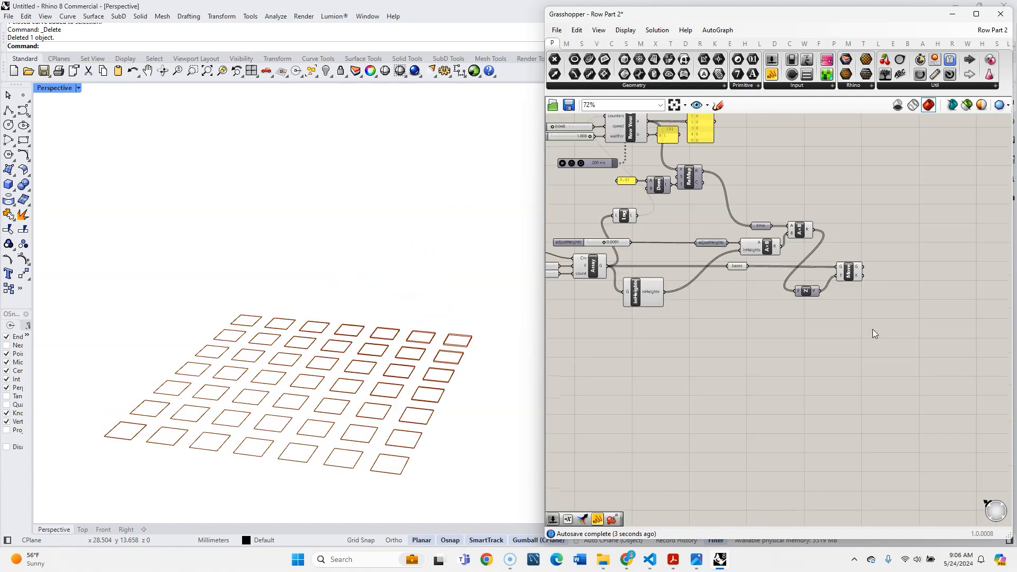
{"action": "scroll", "coordinate": [825, 247], "scroll_direction": "up", "scroll_amount": 3}
{"action": "scroll", "coordinate": [621, 165], "scroll_direction": "up", "scroll_amount": 3}
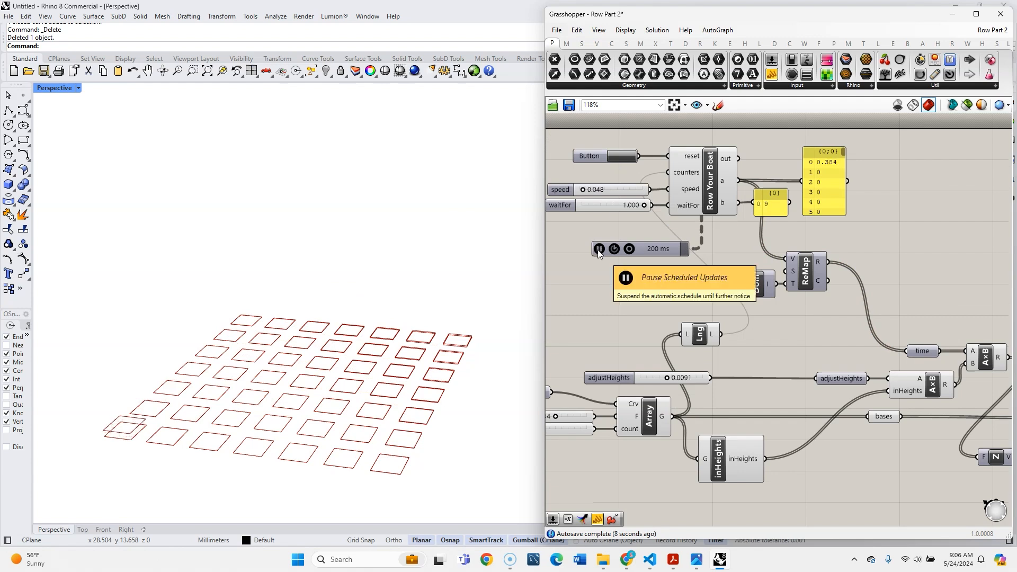
{"action": "left_click", "coordinate": [599, 249]}
- Set the speed slider to 0.175 and waitFor to 0.287, resetting the counters
{"action": "mouse_move", "coordinate": [582, 189]}
{"action": "left_mouse_down"}
{"action": "mouse_move", "coordinate": [607, 193]}
{"action": "mouse_move", "coordinate": [590, 191]}
{"action": "left_mouse_up"}
{"action": "left_click", "coordinate": [618, 157]}
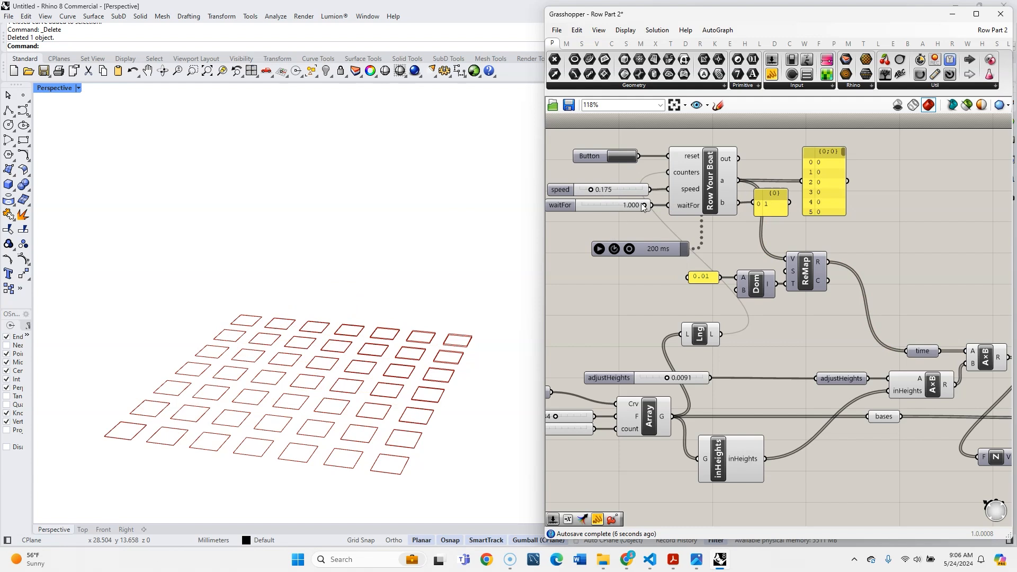
{"action": "left_click_drag", "start_coordinate": [633, 205], "coordinate": [599, 205]}
- Reset the counters, run the timer to watch the rectangles rise in sequence, and reset them again
{"action": "right_click_drag", "start_coordinate": [602, 220], "coordinate": [663, 231]}
{"action": "scroll", "coordinate": [663, 231], "scroll_direction": "down", "scroll_amount": 2}
{"action": "scroll", "coordinate": [663, 231], "scroll_direction": "up", "scroll_amount": 3}
{"action": "left_click", "coordinate": [688, 159]}
{"action": "left_click", "coordinate": [662, 265]}
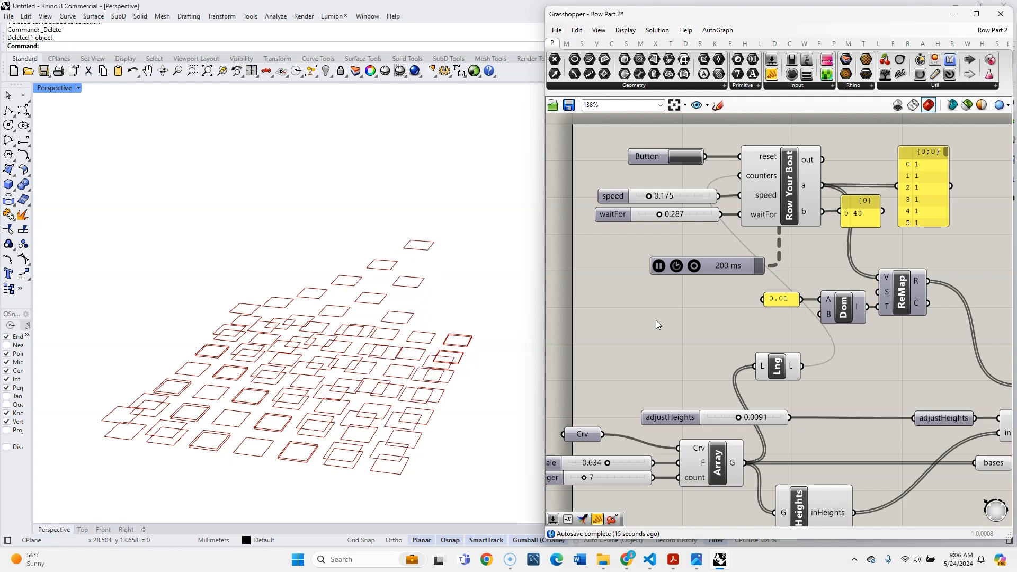
{"action": "left_click", "coordinate": [678, 156]}
- Add an Entwine component to the right of the Move component
{"action": "scroll", "coordinate": [662, 274], "scroll_direction": "down", "scroll_amount": 3}
{"action": "scroll", "coordinate": [760, 389], "scroll_direction": "up", "scroll_amount": 2}
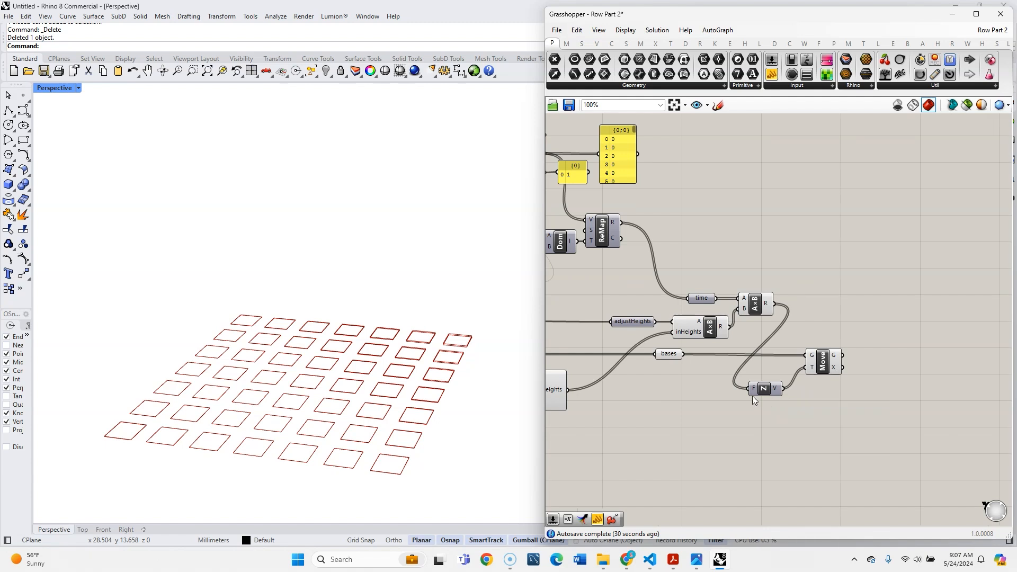
{"action": "scroll", "coordinate": [866, 336], "scroll_direction": "up", "scroll_amount": 3}
{"action": "double_click", "coordinate": [866, 335]}
{"action": "type", "text": "entwi"}
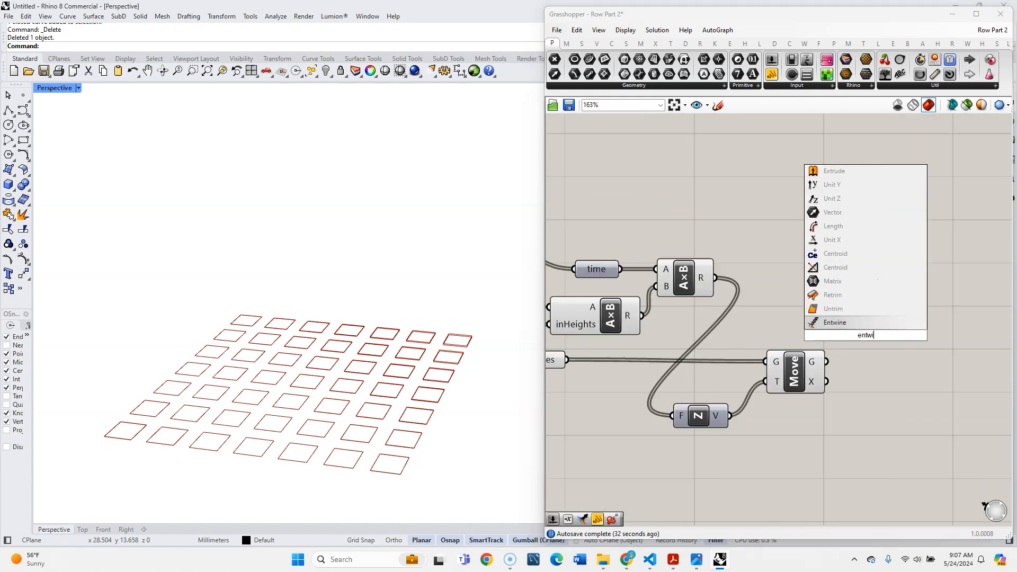
{"action": "key", "text": "Return"}
{"action": "scroll", "coordinate": [861, 346], "scroll_direction": "down", "scroll_amount": 2}
{"action": "mouse_move", "coordinate": [862, 346]}
{"action": "left_mouse_down"}
{"action": "mouse_move", "coordinate": [880, 367]}
{"action": "mouse_move", "coordinate": [866, 362]}
{"action": "left_mouse_up"}
- Connect bases to Entwine's {0;0} input and the moved geometry to its {0;1} input
{"action": "scroll", "coordinate": [830, 355], "scroll_direction": "up", "scroll_amount": 2}
{"action": "left_click_drag", "start_coordinate": [591, 361], "coordinate": [890, 312]}
{"action": "scroll", "coordinate": [882, 376], "scroll_direction": "up", "scroll_amount": 3}
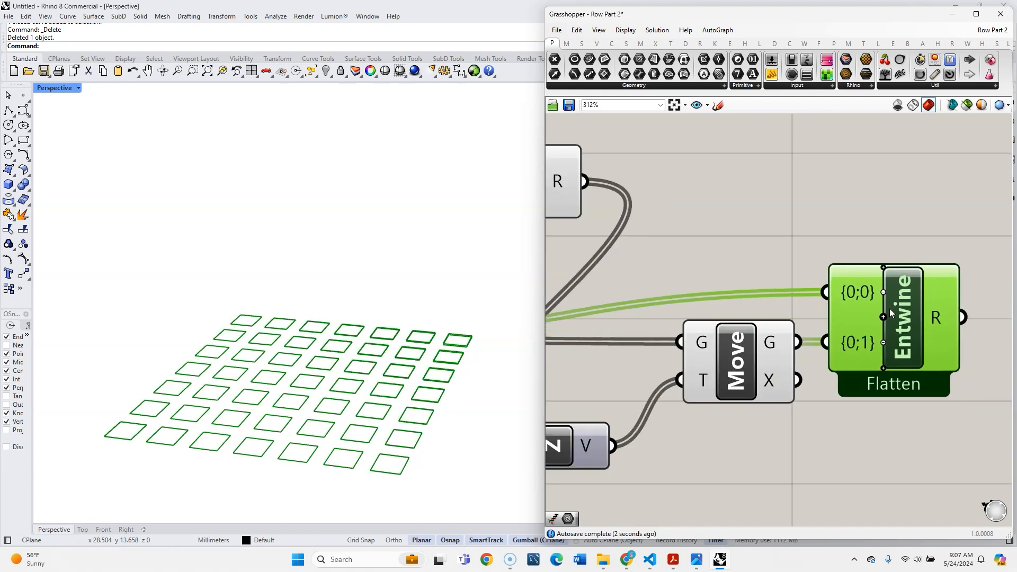
{"action": "scroll", "coordinate": [885, 426], "scroll_direction": "down", "scroll_amount": 3}
- Apply Simplify to the Entwine component's R output
{"action": "right_click_drag", "start_coordinate": [884, 425], "coordinate": [732, 458]}
{"action": "scroll", "coordinate": [733, 459], "scroll_direction": "up", "scroll_amount": 2}
{"action": "right_click", "coordinate": [774, 372]}
{"action": "left_click", "coordinate": [805, 438]}
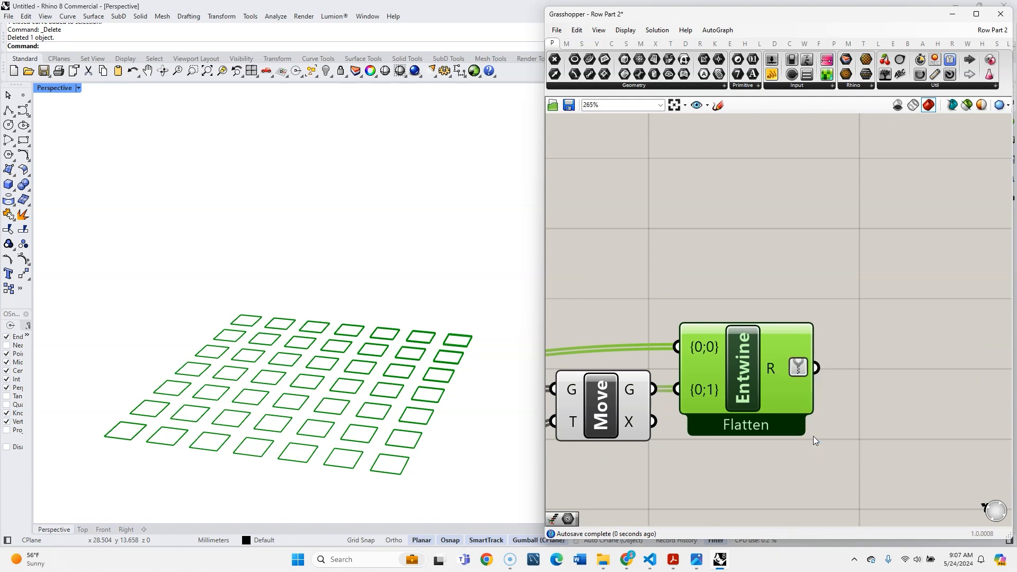
- Add a Flip component after Entwine and connect Entwine's R output to its D input
{"action": "double_click", "coordinate": [844, 363]}
{"action": "type", "text": "fil"}
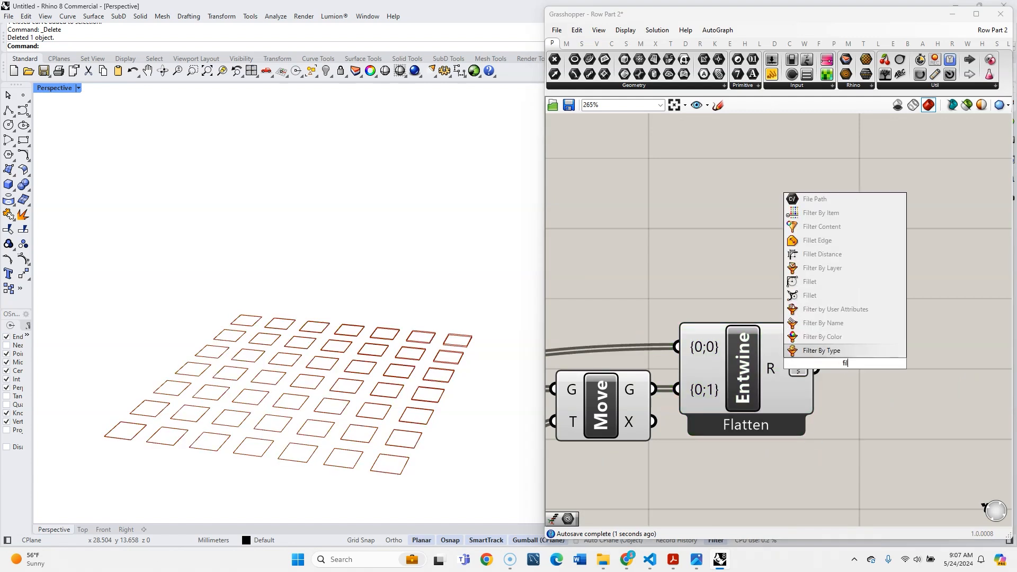
{"action": "key", "text": "BackSpace"}
{"action": "key", "text": "BackSpace"}
{"action": "type", "text": "lip"}
{"action": "left_click", "coordinate": [848, 324]}
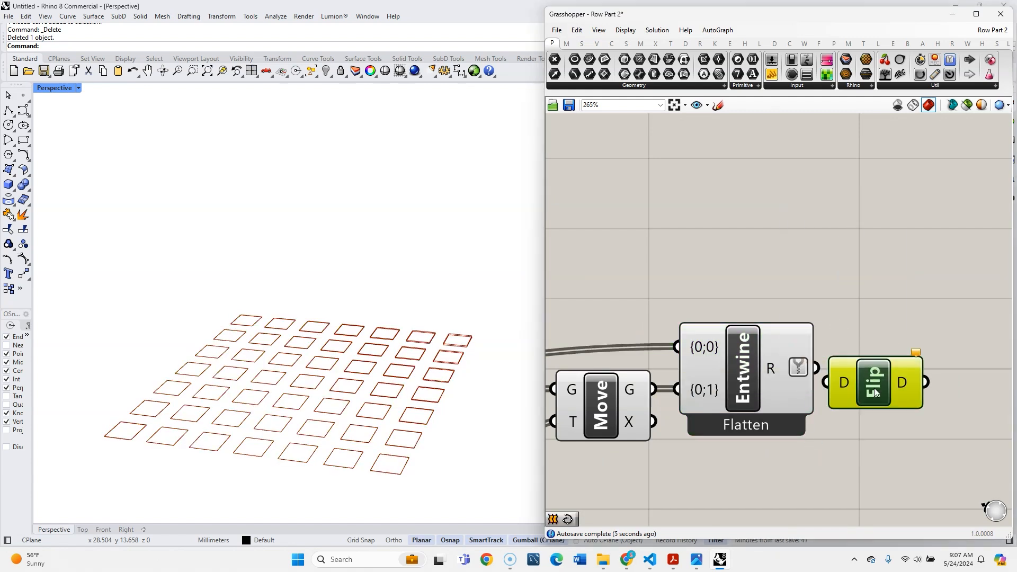
{"action": "left_click_drag", "start_coordinate": [877, 382], "coordinate": [894, 384]}
{"action": "mouse_move", "coordinate": [778, 371]}
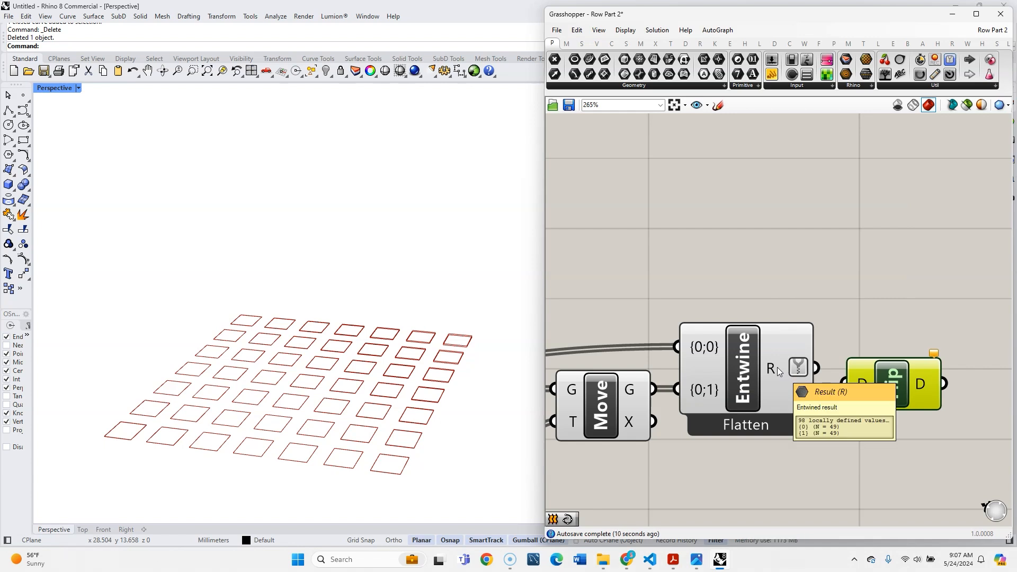
{"action": "scroll", "coordinate": [726, 256], "scroll_direction": "down", "scroll_amount": 3}
{"action": "scroll", "coordinate": [819, 345], "scroll_direction": "up", "scroll_amount": 3}
{"action": "left_click_drag", "start_coordinate": [826, 338], "coordinate": [814, 322]}
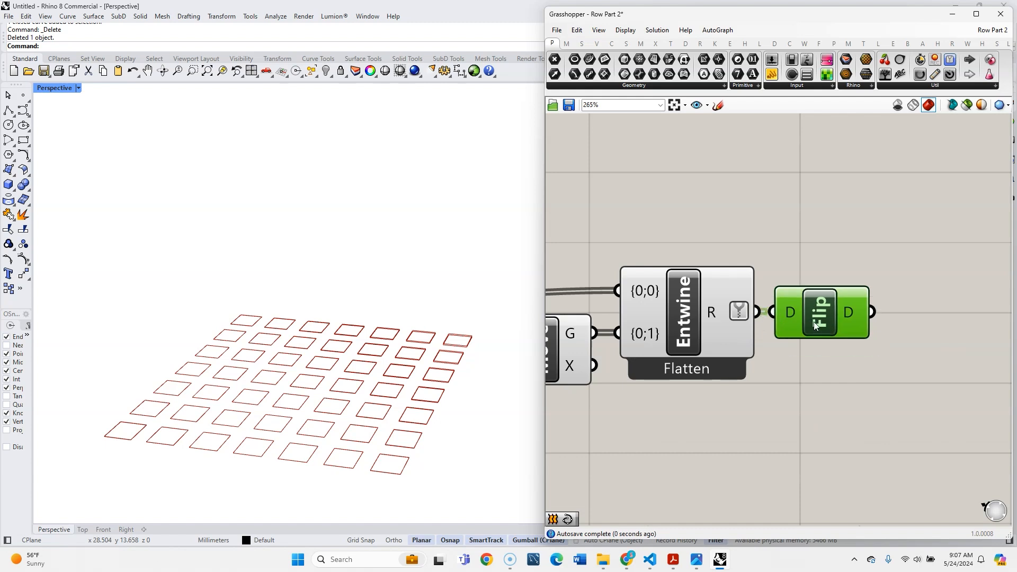
{"action": "mouse_move", "coordinate": [855, 313]}
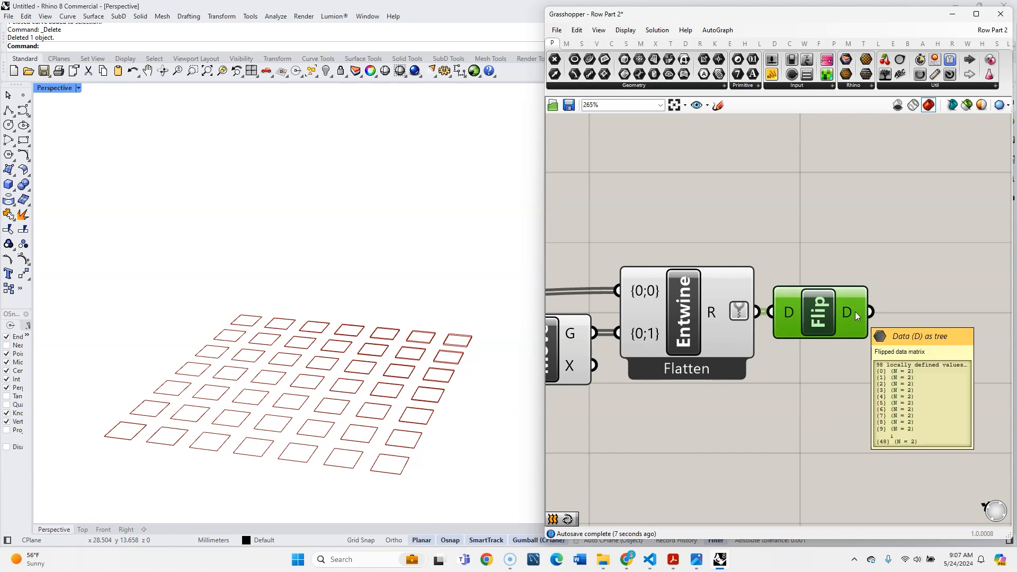
- Add a Loft component after Flip and connect Flip's D output to its C input
{"action": "double_click", "coordinate": [956, 313]}
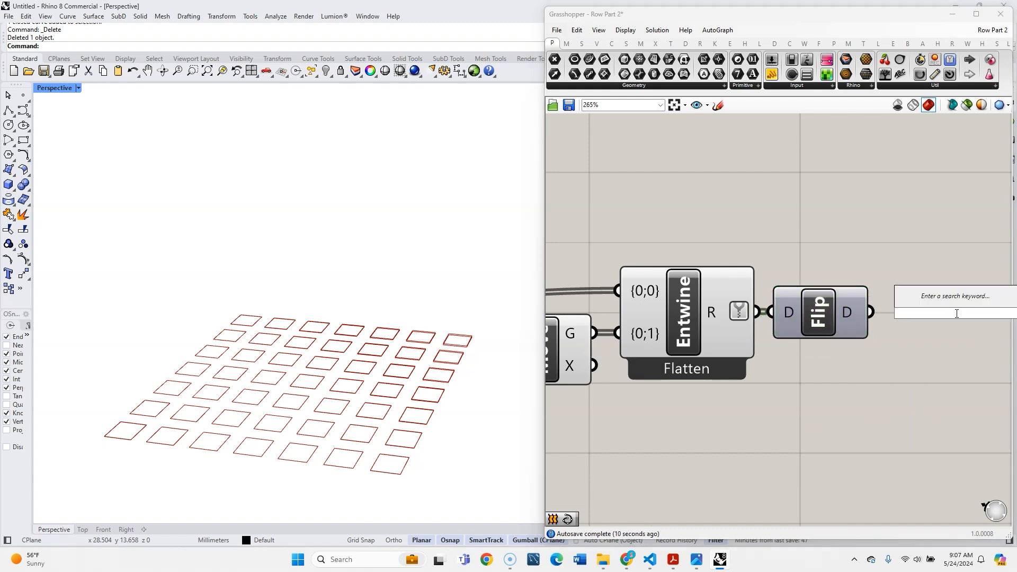
{"action": "type", "text": "loft"}
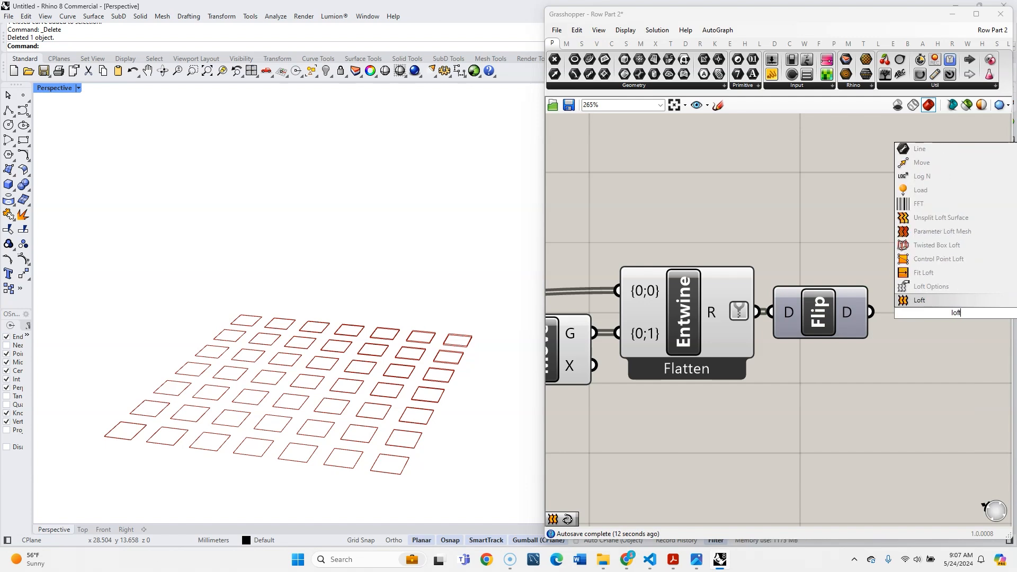
{"action": "key", "text": "Return"}
{"action": "left_click_drag", "start_coordinate": [927, 306], "coordinate": [929, 308]}
{"action": "left_click_drag", "start_coordinate": [951, 308], "coordinate": [930, 320]}
- Apply Simplify to the Loft component's L output
{"action": "left_click", "coordinate": [813, 253]}
{"action": "scroll", "coordinate": [812, 253], "scroll_direction": "down", "scroll_amount": 3}
{"action": "right_click_drag", "start_coordinate": [934, 320], "coordinate": [879, 322]}
{"action": "scroll", "coordinate": [880, 322], "scroll_direction": "up", "scroll_amount": 1}
{"action": "right_click", "coordinate": [849, 290]}
{"action": "left_click", "coordinate": [869, 339]}
- Add a Merge component after Loft and connect Loft's L output to its D1 input
{"action": "double_click", "coordinate": [887, 322]}
{"action": "type", "text": "merge"}
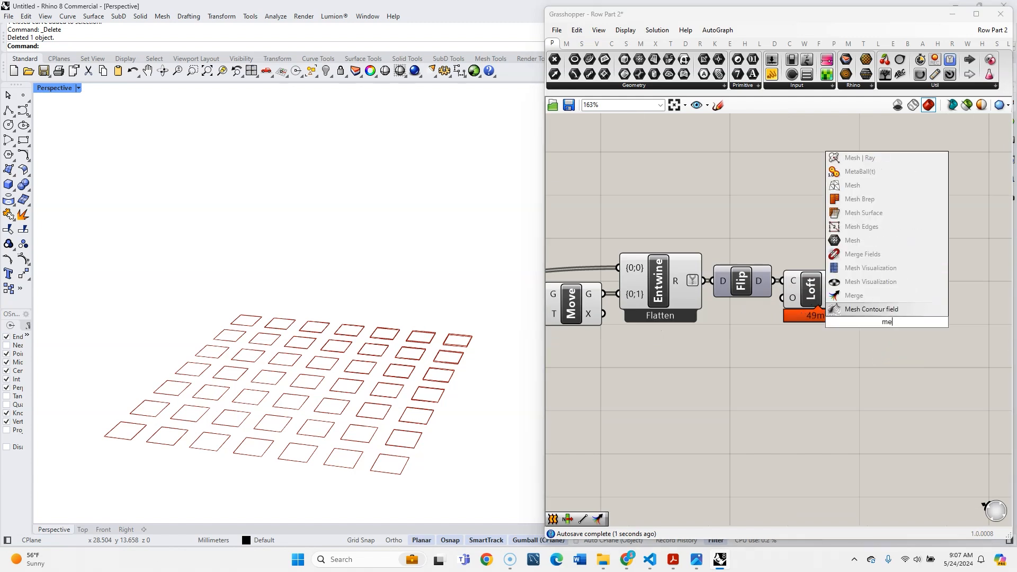
{"action": "left_click", "coordinate": [873, 299]}
{"action": "left_click_drag", "start_coordinate": [854, 289], "coordinate": [899, 334]}
- Add a Surface parameter below Entwine and feed it with the Move component's G output
{"action": "left_click", "coordinate": [661, 387]}
{"action": "scroll", "coordinate": [661, 387], "scroll_direction": "down", "scroll_amount": 2}
{"action": "right_click_drag", "start_coordinate": [661, 388], "coordinate": [786, 335]}
{"action": "double_click", "coordinate": [785, 336]}
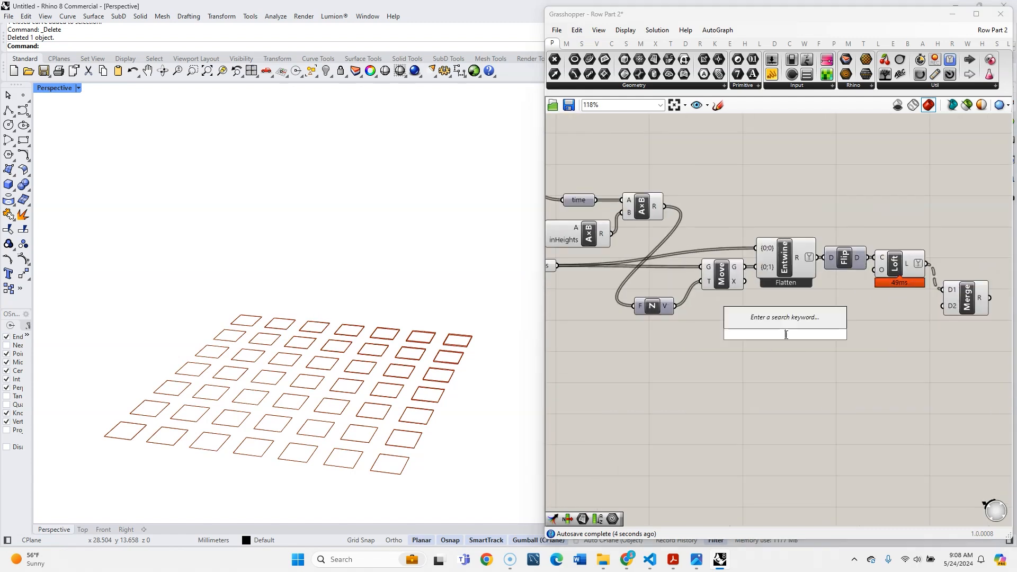
{"action": "type", "text": "sur"}
{"action": "left_click", "coordinate": [773, 309]}
{"action": "left_click", "coordinate": [737, 275]}
{"action": "scroll", "coordinate": [727, 299], "scroll_direction": "up", "scroll_amount": 3}
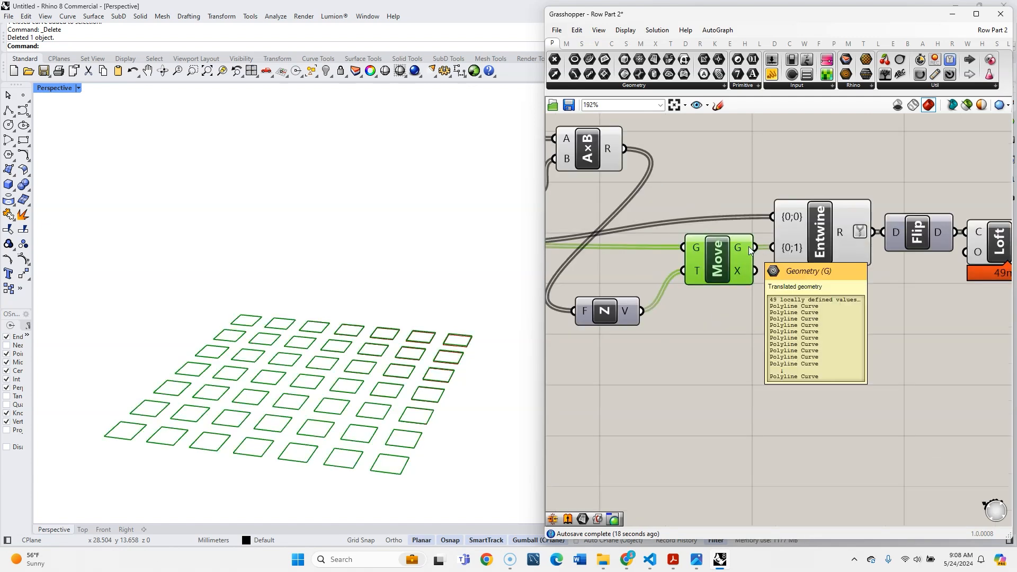
{"action": "left_click_drag", "start_coordinate": [761, 294], "coordinate": [819, 358]}
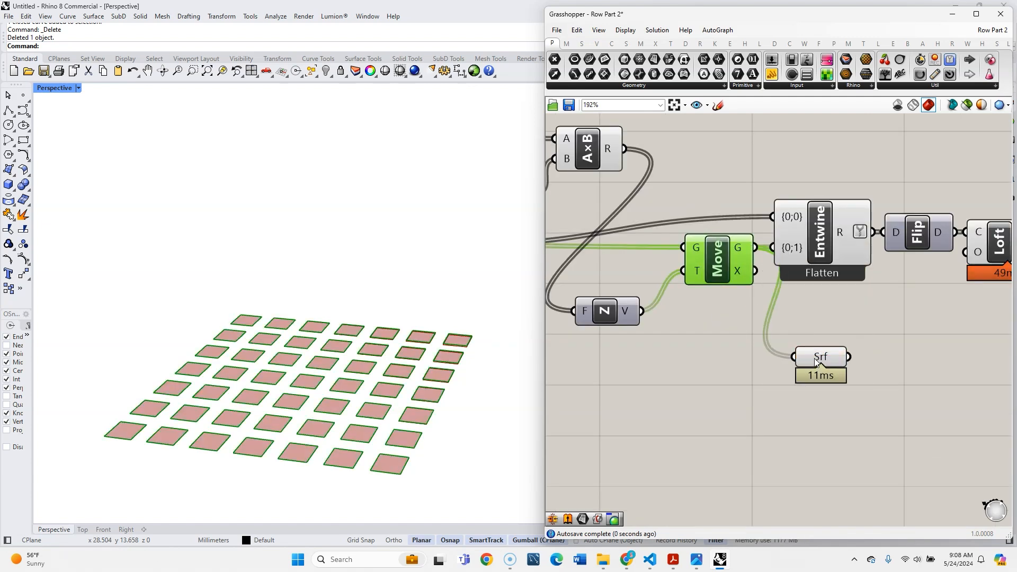
{"action": "left_click", "coordinate": [817, 362]}
- Apply Graft and Simplify to the Surface parameter
{"action": "right_click", "coordinate": [818, 356]}
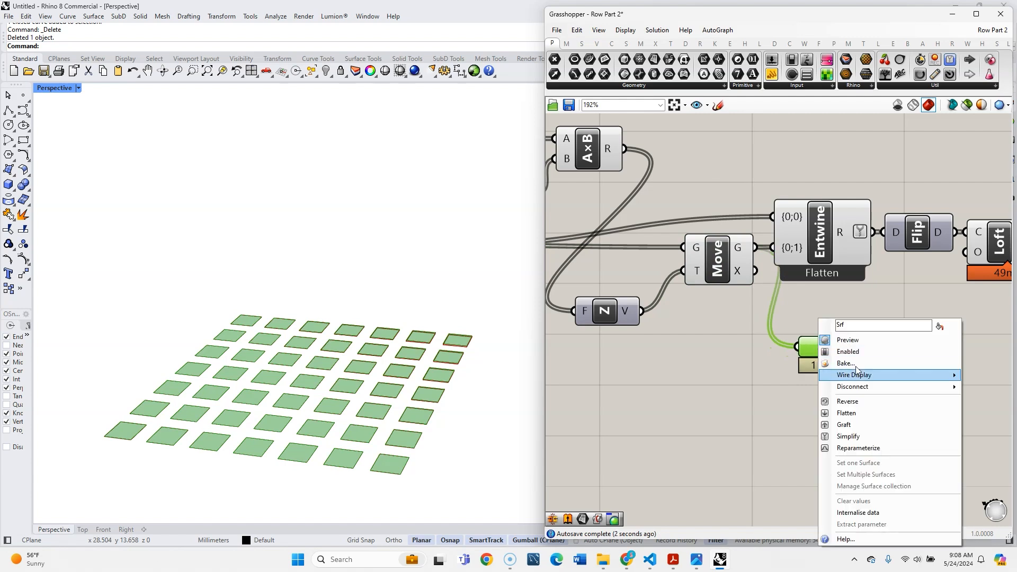
{"action": "left_click", "coordinate": [879, 428]}
{"action": "right_click", "coordinate": [823, 351]}
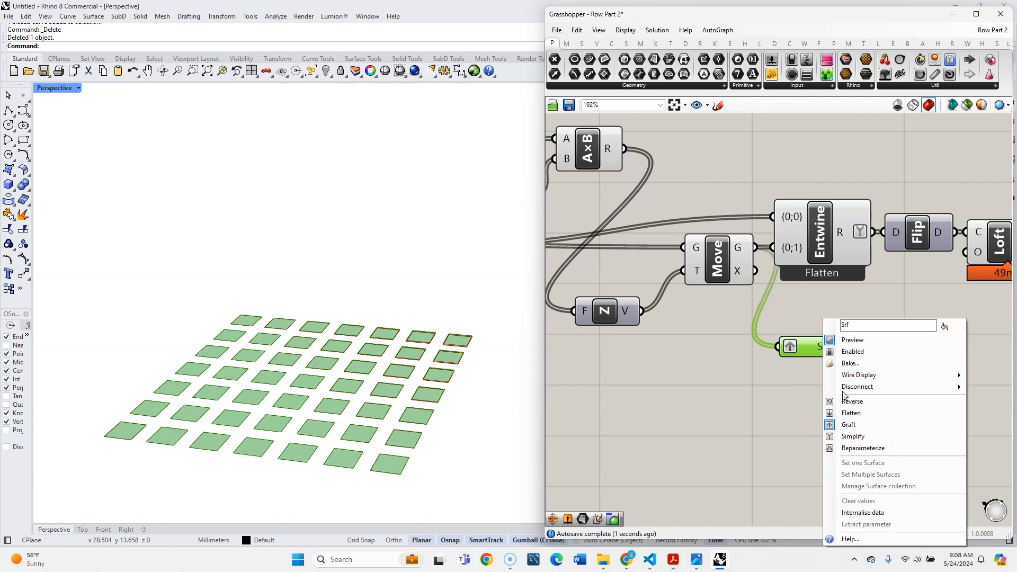
{"action": "left_click", "coordinate": [853, 437]}
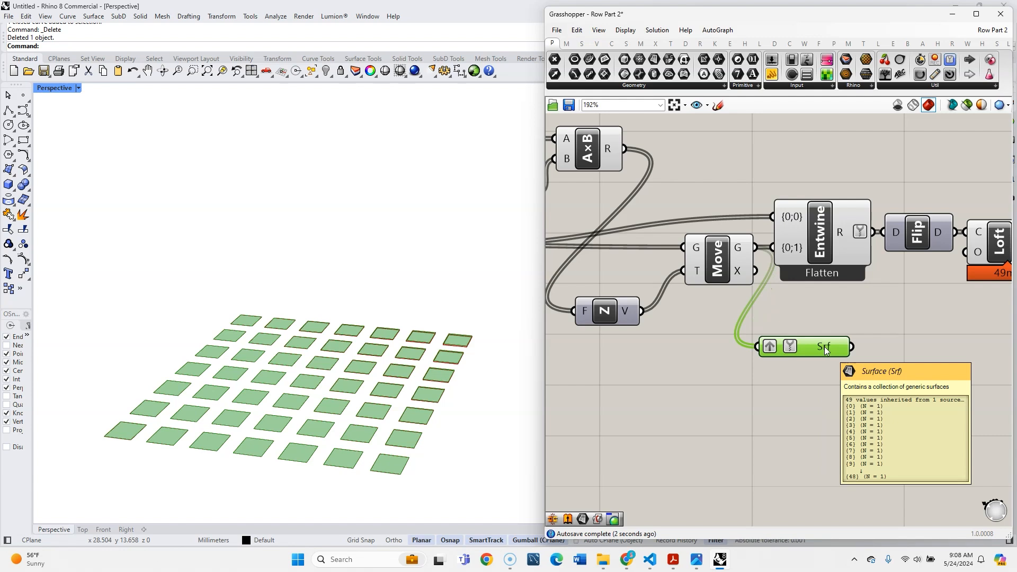
- Connect the Surface parameter to Merge's D2 input and place it level with that input
{"action": "right_click_drag", "start_coordinate": [877, 366], "coordinate": [642, 411]}
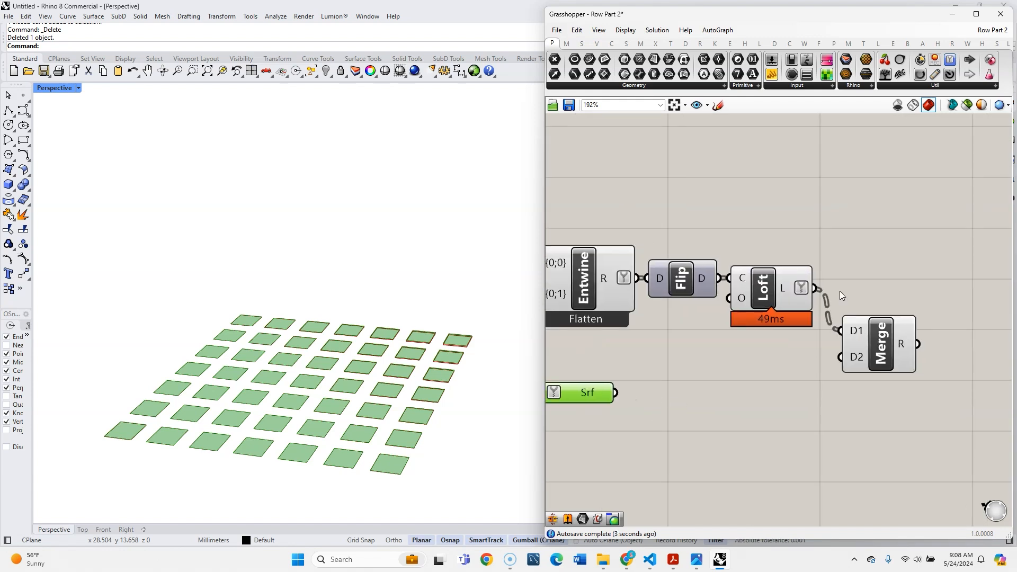
{"action": "mouse_move", "coordinate": [790, 289]}
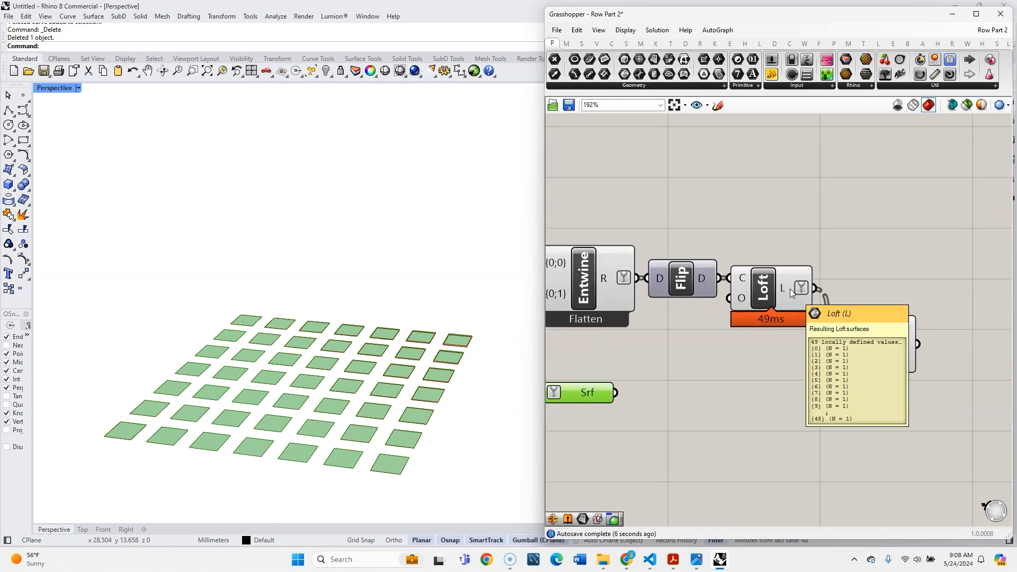
{"action": "left_click_drag", "start_coordinate": [620, 393], "coordinate": [841, 357]}
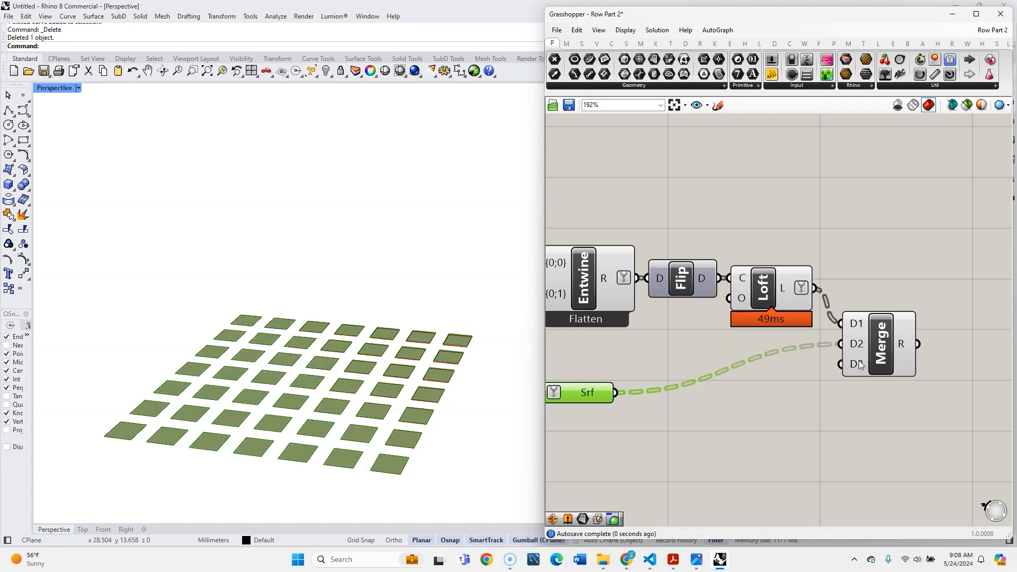
{"action": "scroll", "coordinate": [839, 357], "scroll_direction": "up", "scroll_amount": 4}
{"action": "scroll", "coordinate": [736, 342], "scroll_direction": "down", "scroll_amount": 7}
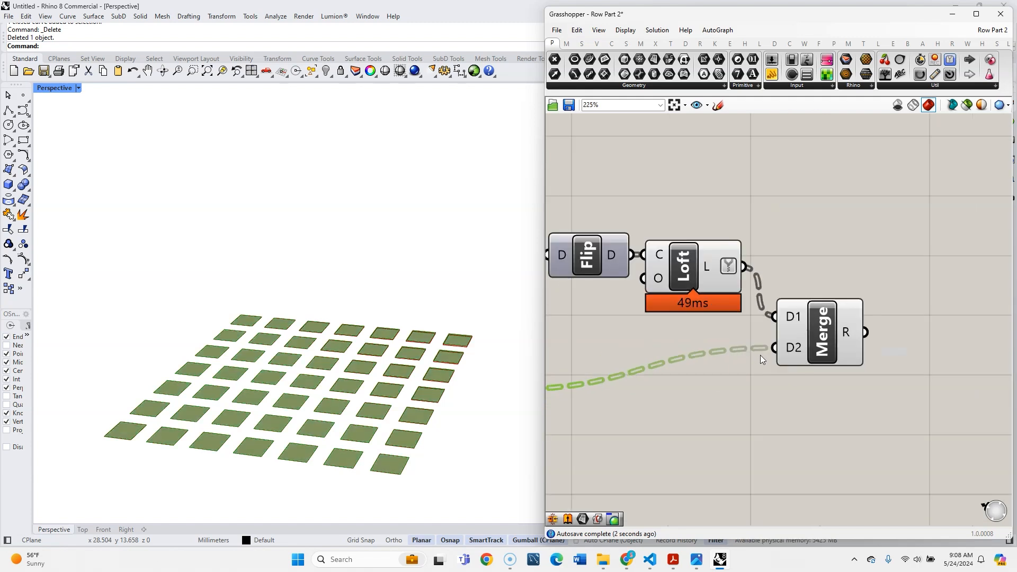
{"action": "left_click_drag", "start_coordinate": [613, 370], "coordinate": [697, 350]}
{"action": "scroll", "coordinate": [835, 354], "scroll_direction": "up", "scroll_amount": 3}
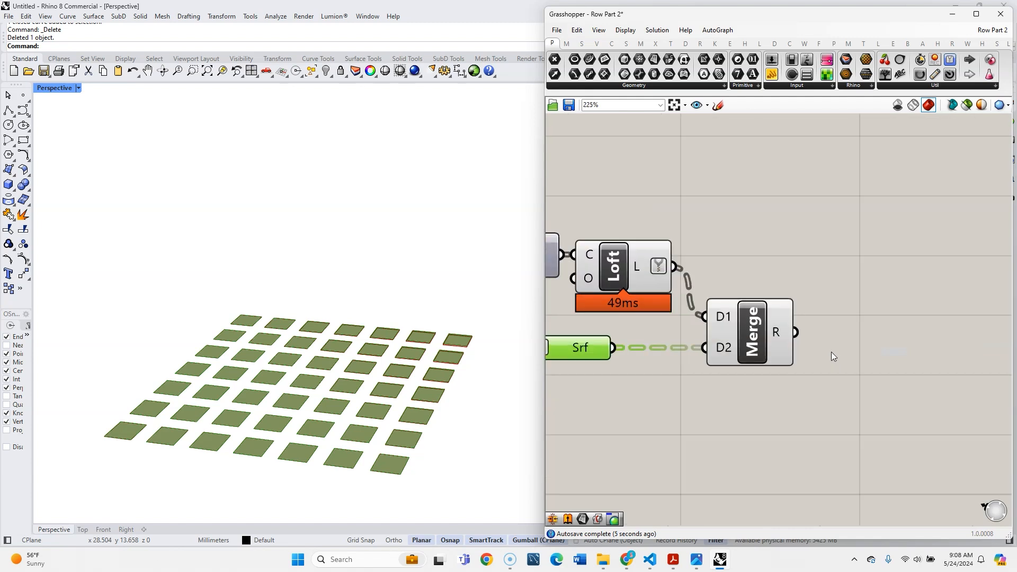
{"action": "mouse_move", "coordinate": [787, 332]}
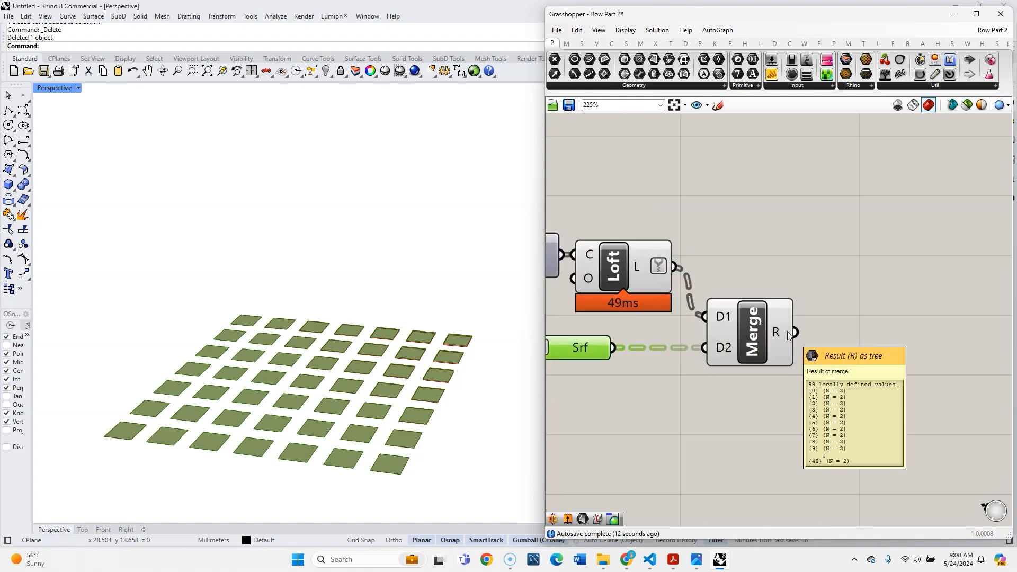
- Add a Brep Join component after Merge and connect Merge's R output to its B input
{"action": "double_click", "coordinate": [789, 331]}
{"action": "type", "text": "bre"}
{"action": "type", "text": "p foin"}
{"action": "key", "text": "BackSpace"}
{"action": "key", "text": "BackSpace"}
{"action": "key", "text": "BackSpace"}
{"action": "key", "text": "BackSpace"}
{"action": "type", "text": "join"}
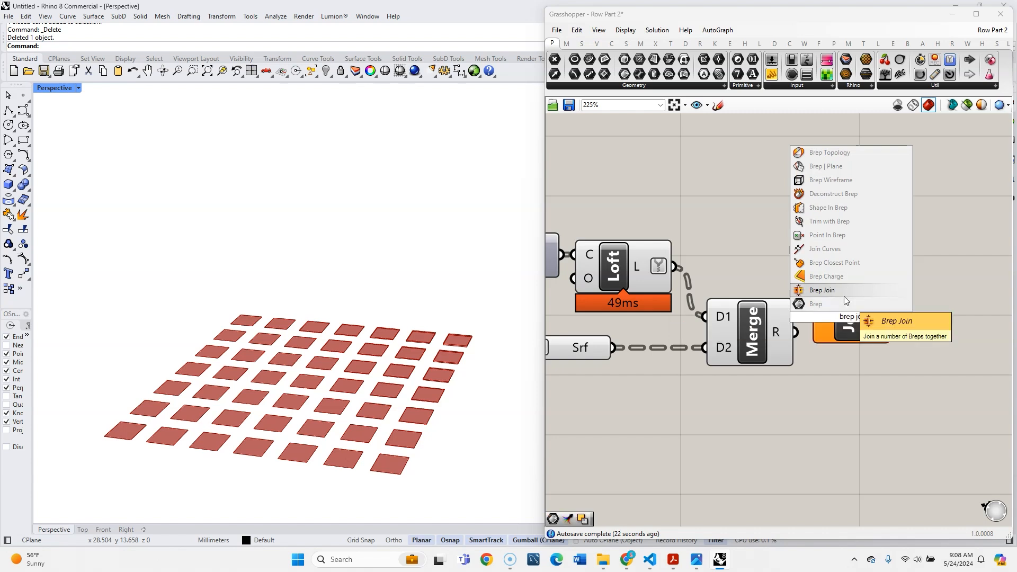
{"action": "key", "text": "Return"}
- Turn off the preview of the Move, Entwine, Flip, Loft, Surface and Merge components
{"action": "scroll", "coordinate": [814, 360], "scroll_direction": "down", "scroll_amount": 3}
{"action": "scroll", "coordinate": [792, 393], "scroll_direction": "down", "scroll_amount": 3}
{"action": "left_click_drag", "start_coordinate": [789, 396], "coordinate": [639, 322]}
{"action": "middle_click", "coordinate": [638, 350]}
{"action": "left_click", "coordinate": [671, 321]}
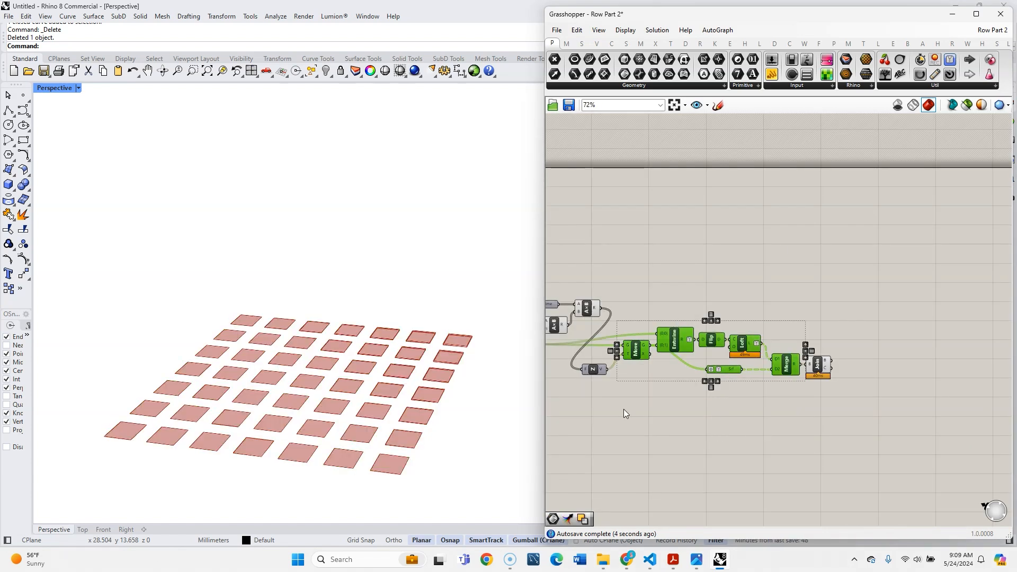
- Turn off the preview of the Z vector, bases, time and both multiplication components
{"action": "right_click_drag", "start_coordinate": [624, 409], "coordinate": [752, 386]}
{"action": "left_click_drag", "start_coordinate": [766, 378], "coordinate": [655, 280]}
{"action": "middle_click", "coordinate": [676, 305]}
{"action": "left_click", "coordinate": [704, 286]}
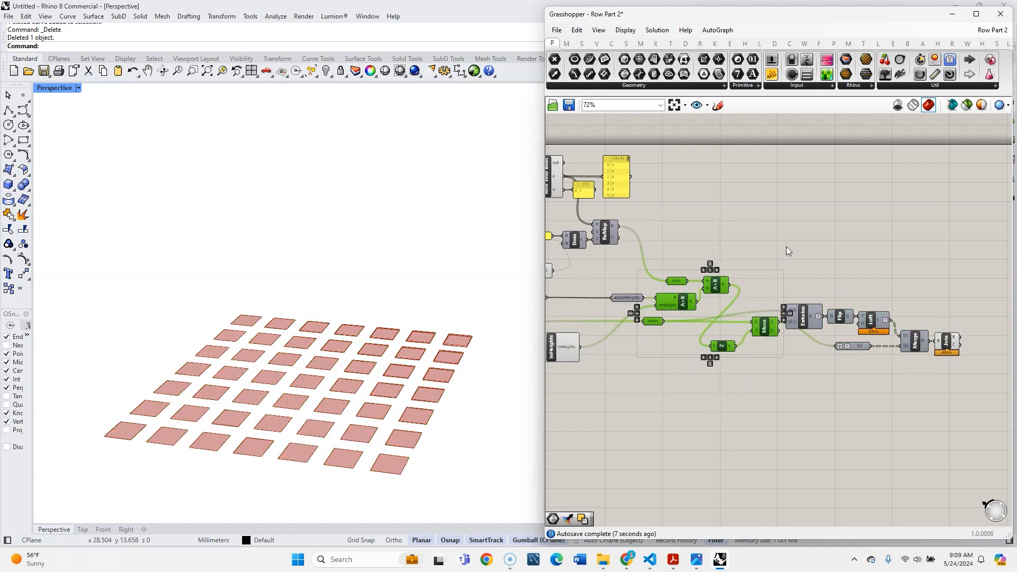
{"action": "left_click", "coordinate": [786, 247]}
- Turn off the preview of the remaining components upstream in the definition
{"action": "scroll", "coordinate": [729, 357], "scroll_direction": "down", "scroll_amount": 3}
{"action": "scroll", "coordinate": [624, 360], "scroll_direction": "up", "scroll_amount": 2}
{"action": "right_click_drag", "start_coordinate": [677, 376], "coordinate": [747, 369]}
{"action": "left_click_drag", "start_coordinate": [729, 373], "coordinate": [582, 271]}
{"action": "middle_click", "coordinate": [699, 337]}
{"action": "left_click", "coordinate": [735, 303]}
- Flatten the B output of the Brep Join component
{"action": "right_click_drag", "start_coordinate": [1006, 357], "coordinate": [800, 366]}
{"action": "scroll", "coordinate": [827, 345], "scroll_direction": "up", "scroll_amount": 5}
{"action": "right_click", "coordinate": [842, 304]}
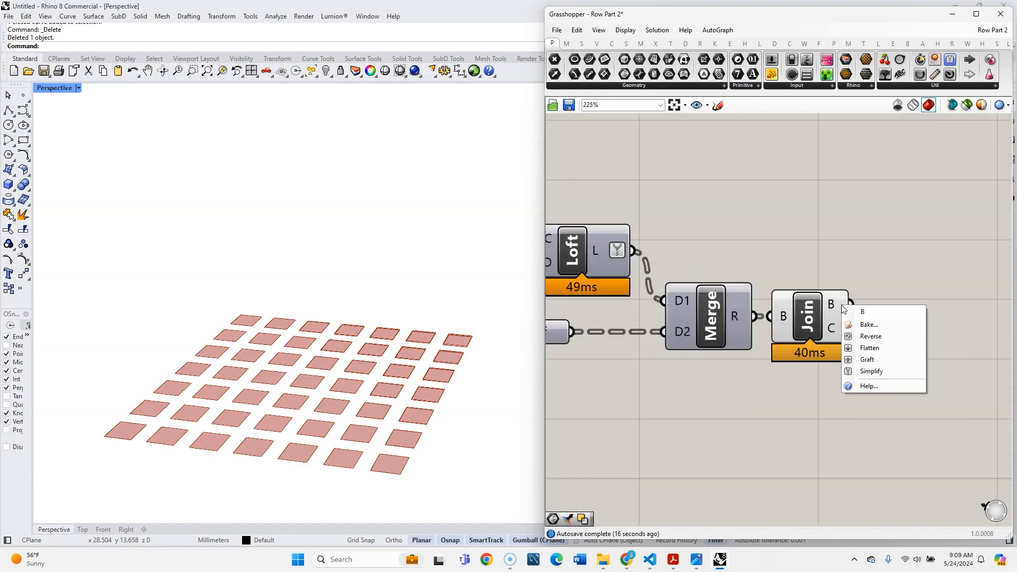
{"action": "left_click", "coordinate": [878, 352]}
- Shift the whole geometry and height part of the definition slightly further from the counter components above it
{"action": "scroll", "coordinate": [872, 409], "scroll_direction": "down", "scroll_amount": 5}
{"action": "right_click_drag", "start_coordinate": [872, 409], "coordinate": [700, 273]}
{"action": "scroll", "coordinate": [711, 256], "scroll_direction": "down", "scroll_amount": 6}
{"action": "left_click_drag", "start_coordinate": [881, 335], "coordinate": [589, 245]}
{"action": "left_click_drag", "start_coordinate": [679, 247], "coordinate": [701, 272]}
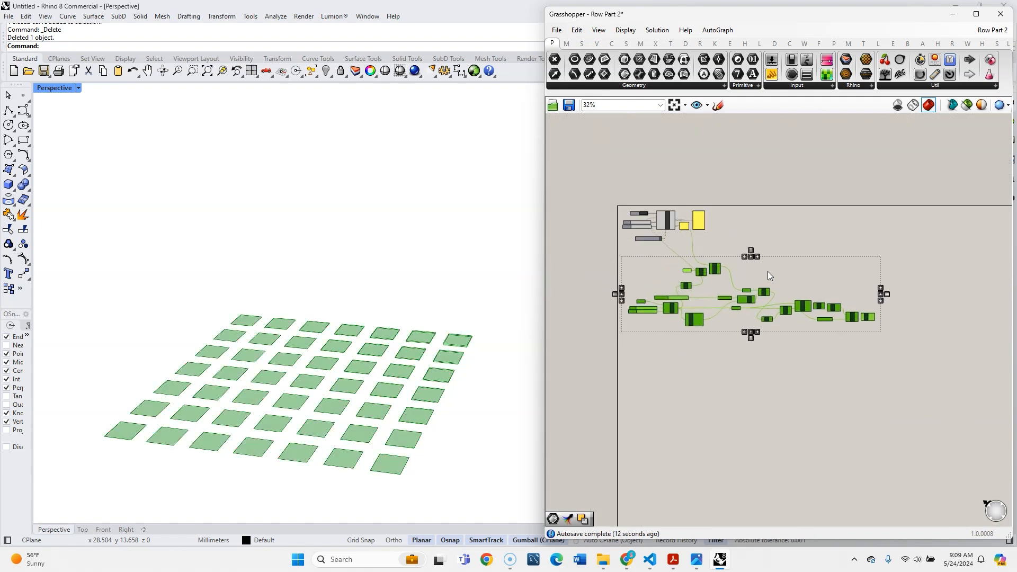
{"action": "left_click", "coordinate": [767, 271]}
- Review the adjustHeights, bases and time parameters and the multiplication components they feed
{"action": "scroll", "coordinate": [736, 270], "scroll_direction": "up", "scroll_amount": 6}
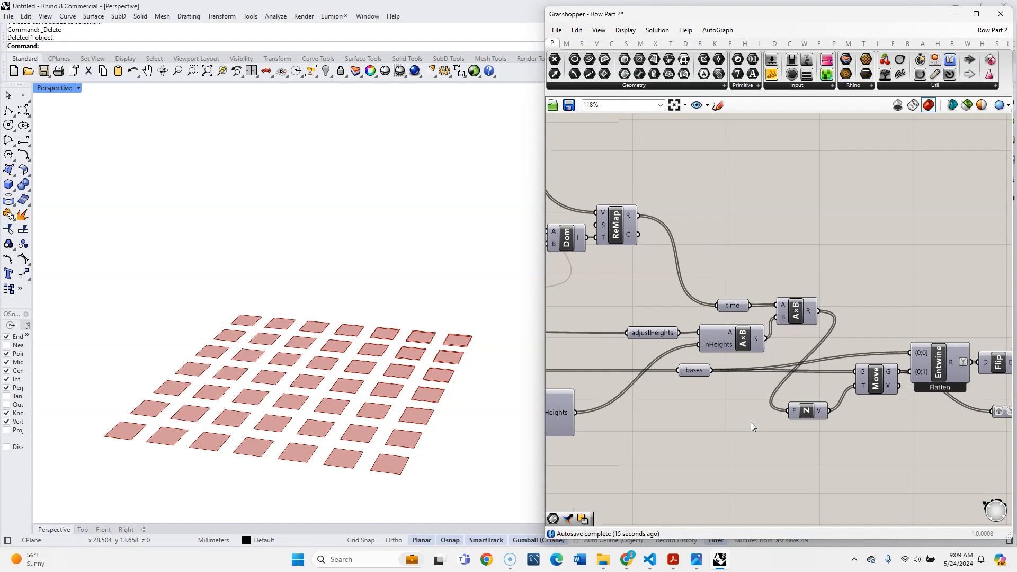
{"action": "left_click", "coordinate": [655, 332]}
{"action": "left_click", "coordinate": [691, 369]}
{"action": "scroll", "coordinate": [687, 360], "scroll_direction": "down", "scroll_amount": 2}
{"action": "scroll", "coordinate": [688, 354], "scroll_direction": "up", "scroll_amount": 3}
{"action": "left_click", "coordinate": [690, 344]}
{"action": "left_click", "coordinate": [773, 357]}
{"action": "left_click", "coordinate": [740, 388]}
{"action": "left_click", "coordinate": [785, 309]}
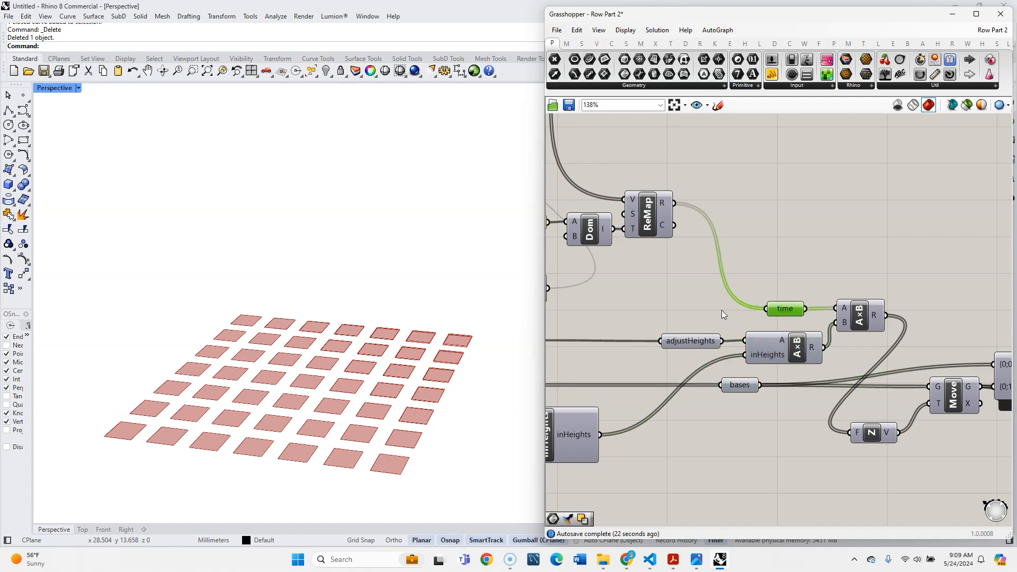
{"action": "scroll", "coordinate": [686, 313], "scroll_direction": "down", "scroll_amount": 3}
{"action": "right_click_drag", "start_coordinate": [840, 419], "coordinate": [699, 404]}
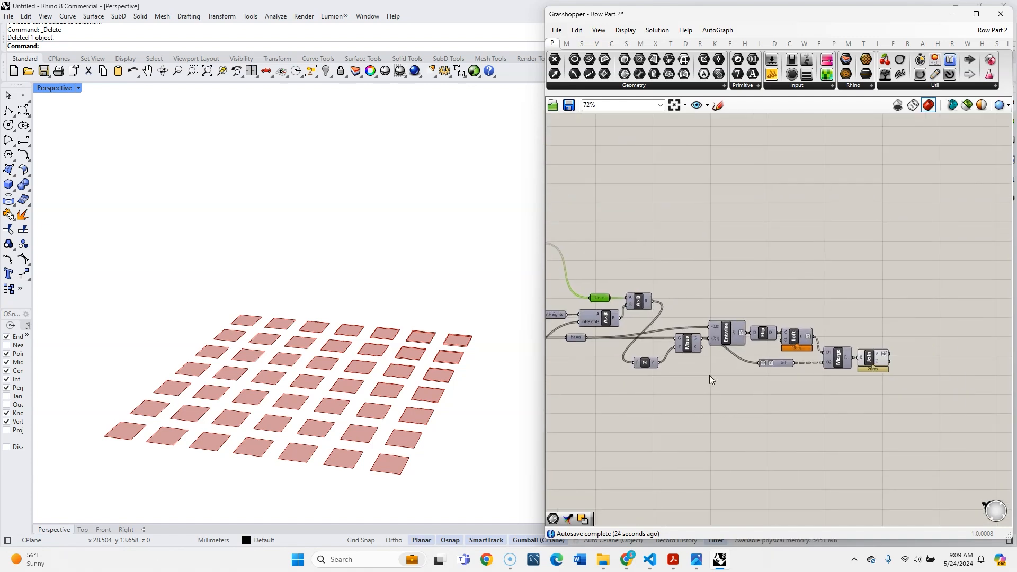
{"action": "scroll", "coordinate": [660, 316], "scroll_direction": "up", "scroll_amount": 2}
{"action": "left_click_drag", "start_coordinate": [662, 279], "coordinate": [669, 280]}
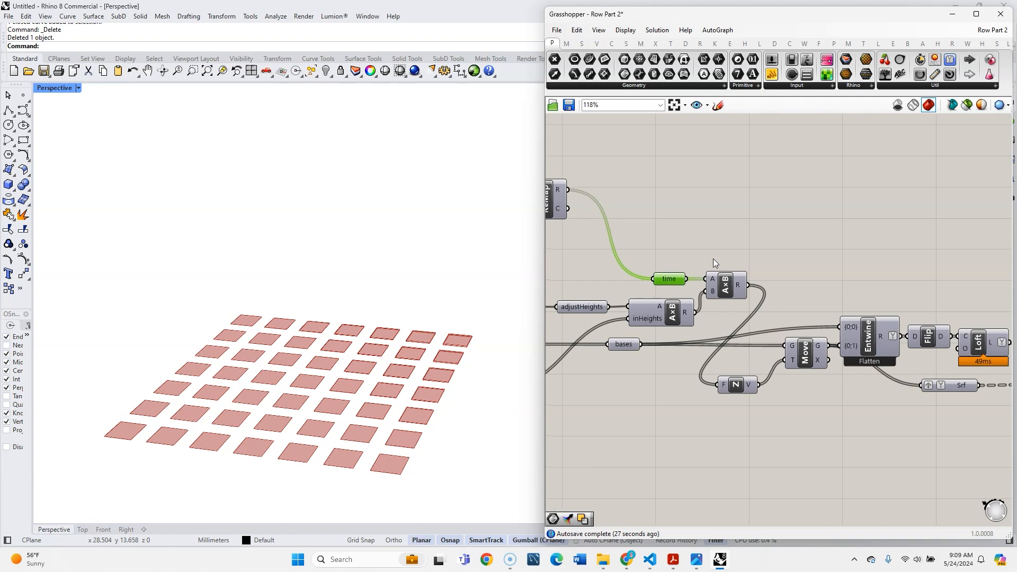
- Add an Output component beside the multiplication that takes the time parameter
{"action": "mouse_move", "coordinate": [683, 315]}
{"action": "double_click", "coordinate": [793, 266]}
{"action": "type", "text": "out"}
{"action": "key", "text": "Return"}
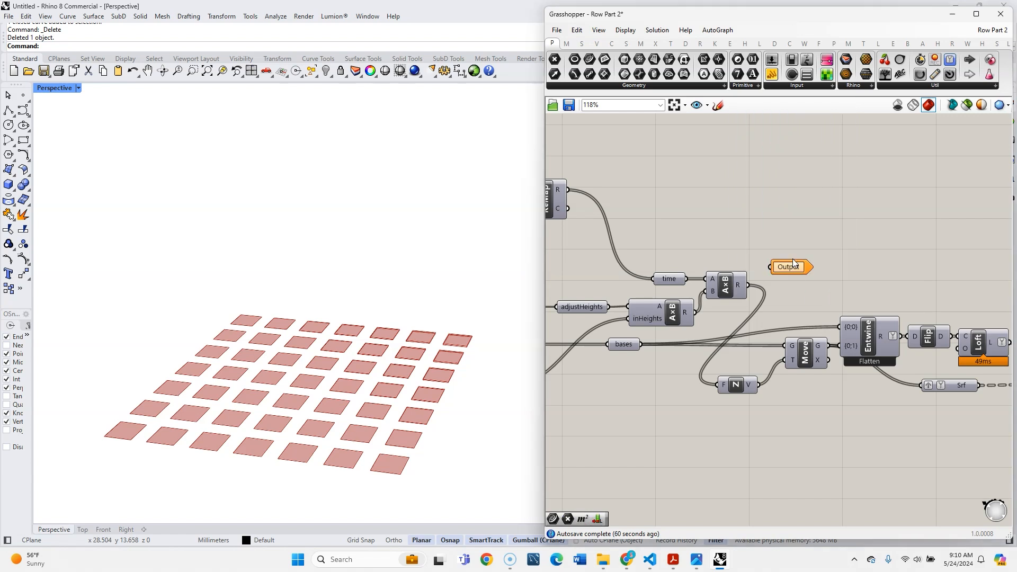
- Rename the result of the adjustHeights multiplication to setBounds and connect it to the Output component
{"action": "right_click", "coordinate": [689, 316]}
{"action": "type", "text": "setBounds"}
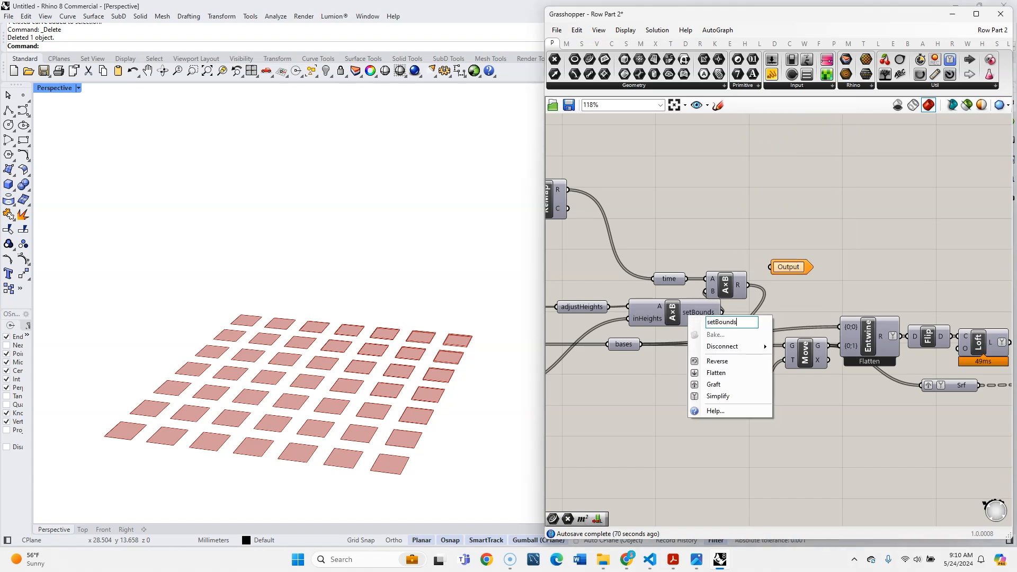
{"action": "key", "text": "Return"}
{"action": "left_click_drag", "start_coordinate": [723, 312], "coordinate": [771, 267]}
{"action": "left_click_drag", "start_coordinate": [789, 269], "coordinate": [793, 316]}
{"action": "left_click", "coordinate": [830, 268]}
- Rename the result of the time multiplication to outHeight
{"action": "right_click_drag", "start_coordinate": [763, 280], "coordinate": [729, 262]}
{"action": "right_click", "coordinate": [709, 266]}
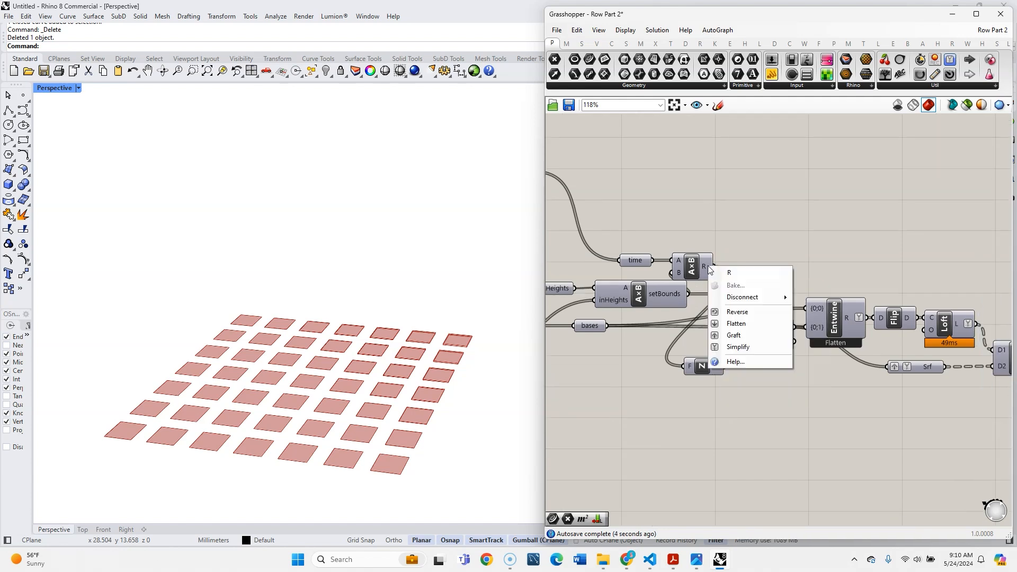
{"action": "type", "text": "out"}
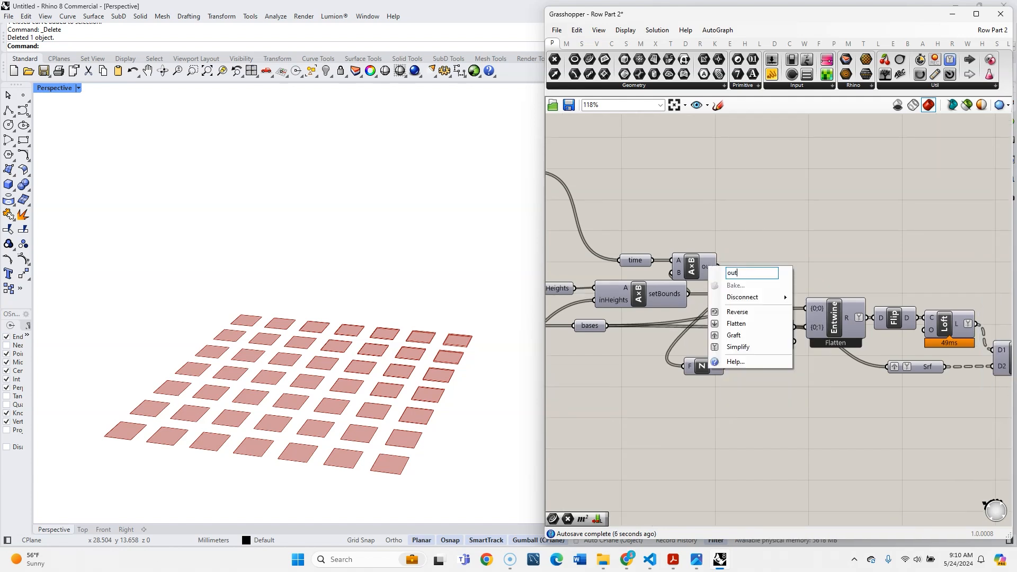
{"action": "type", "text": "Height"}
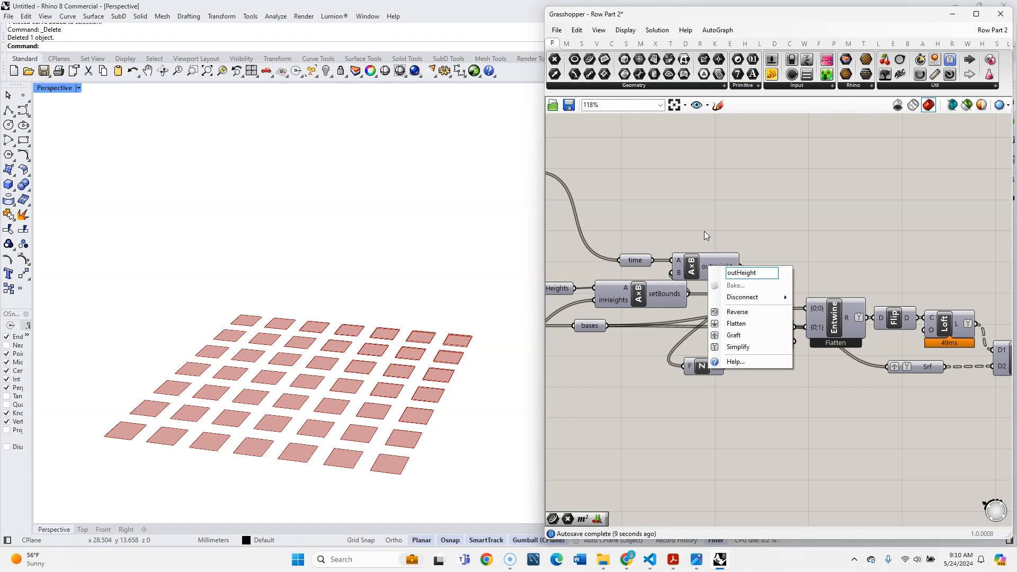
{"action": "key", "text": "Return"}
- Add a Cluster Output component and connect the outHeight result to it
{"action": "scroll", "coordinate": [781, 260], "scroll_direction": "up", "scroll_amount": 3}
{"action": "double_click", "coordinate": [778, 219]}
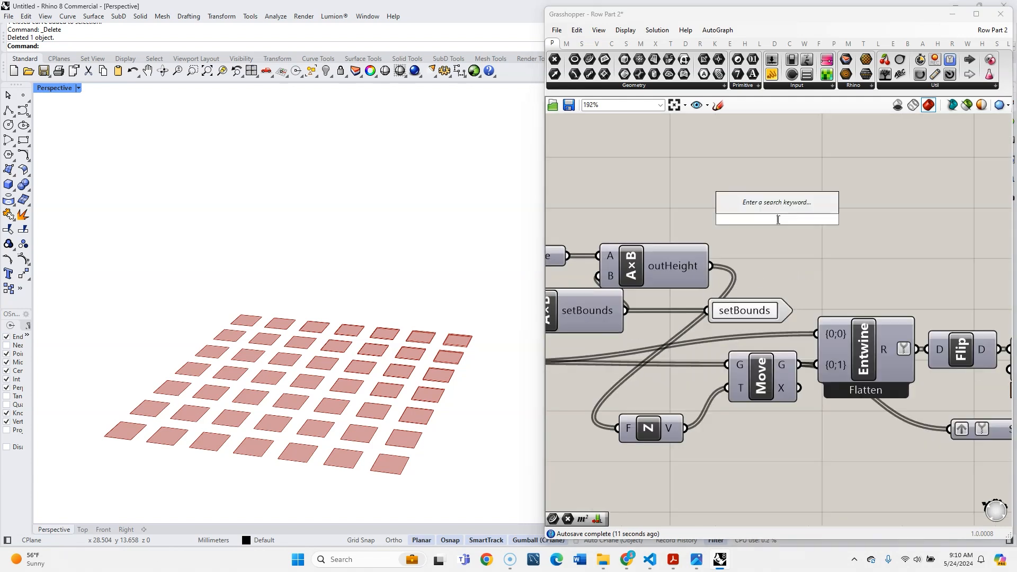
{"action": "type", "text": "out"}
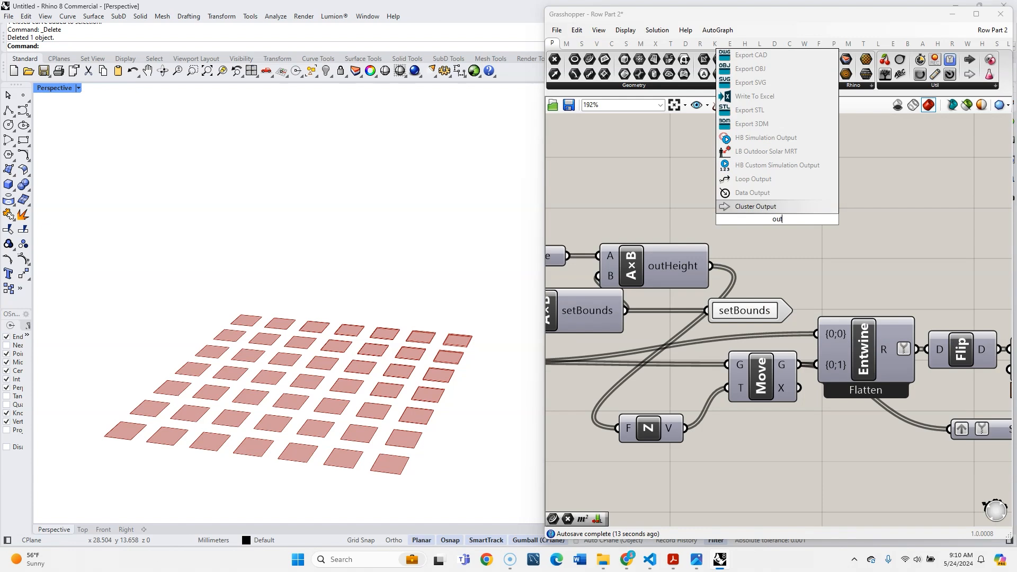
{"action": "left_click", "coordinate": [776, 210]}
{"action": "left_click_drag", "start_coordinate": [711, 266], "coordinate": [762, 271]}
{"action": "left_click", "coordinate": [771, 214]}
- Rename the brep result of the Join component to Breps
{"action": "scroll", "coordinate": [774, 212], "scroll_direction": "down", "scroll_amount": 6}
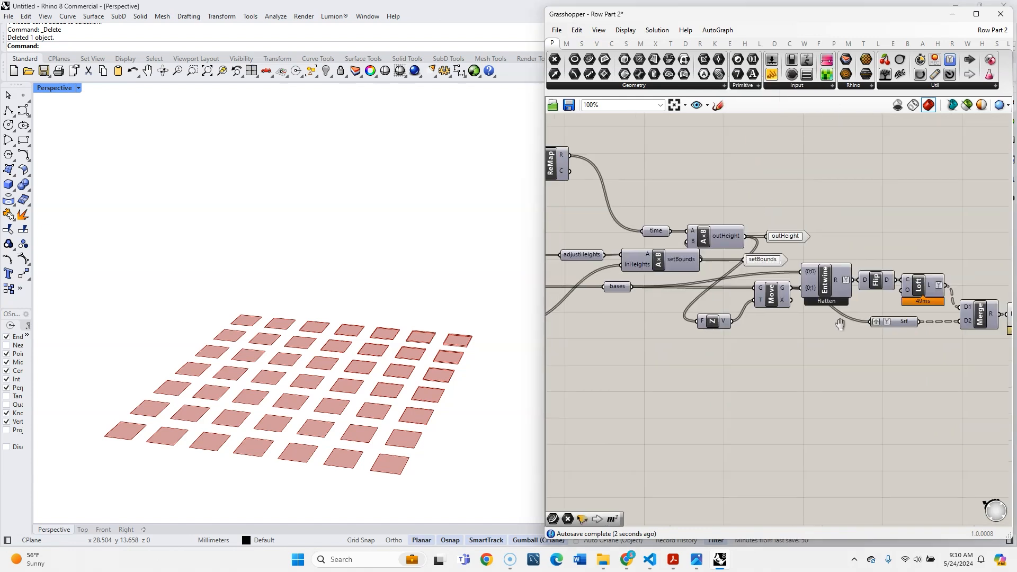
{"action": "right_click_drag", "start_coordinate": [752, 336], "coordinate": [794, 334]}
{"action": "left_click_drag", "start_coordinate": [544, 329], "coordinate": [526, 329]}
{"action": "scroll", "coordinate": [642, 331], "scroll_direction": "down", "scroll_amount": 3}
{"action": "right_click_drag", "start_coordinate": [644, 333], "coordinate": [701, 333]}
{"action": "scroll", "coordinate": [796, 321], "scroll_direction": "up", "scroll_amount": 2}
{"action": "right_click_drag", "start_coordinate": [970, 344], "coordinate": [860, 352]}
{"action": "scroll", "coordinate": [883, 312], "scroll_direction": "up", "scroll_amount": 3}
{"action": "scroll", "coordinate": [883, 309], "scroll_direction": "up", "scroll_amount": 2}
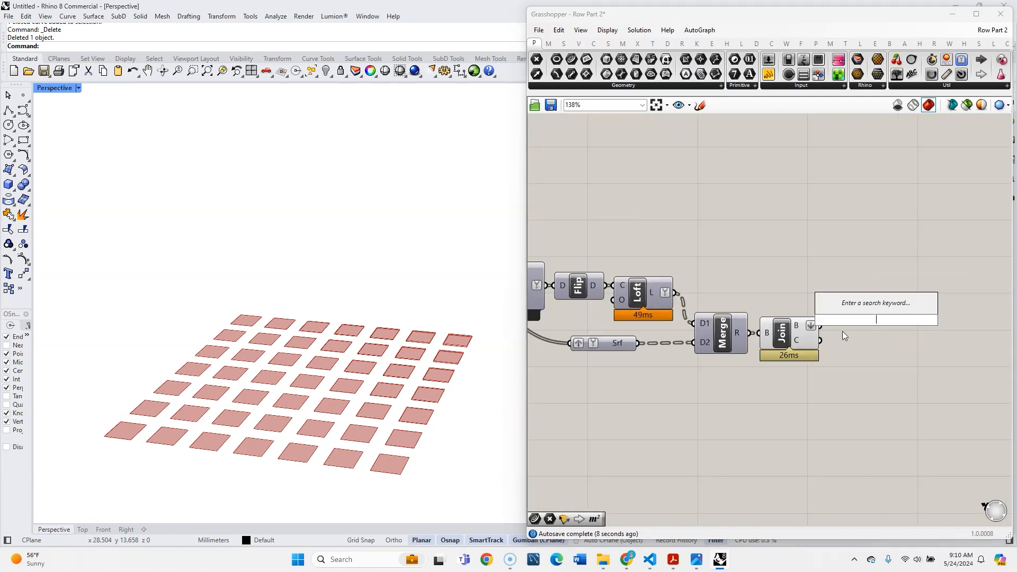
{"action": "right_click", "coordinate": [799, 325]}
{"action": "type", "text": "reps"}
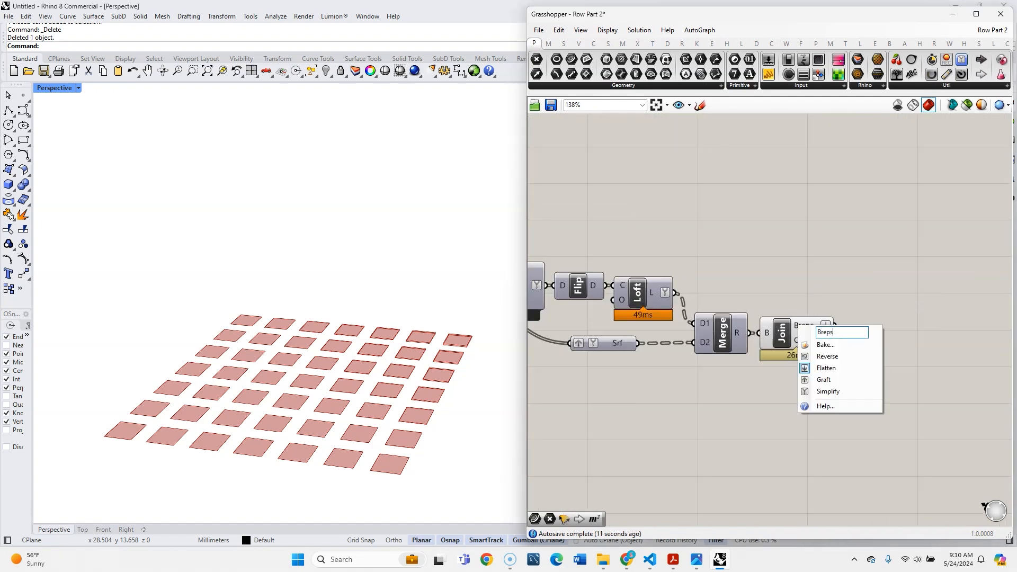
{"action": "key", "text": "Return"}
- Add a Cluster Output component after the Join component, connected to its Breps result
{"action": "double_click", "coordinate": [891, 336]}
{"action": "type", "text": "out"}
{"action": "key", "text": "Return"}
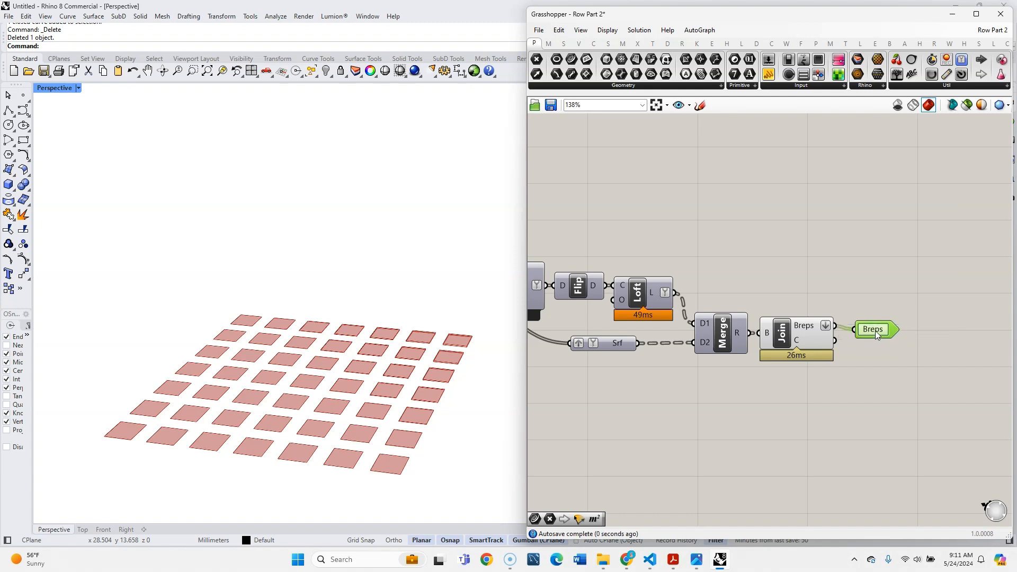
- Group all components from the time, adjustHeights and bases parameters through the Breps output into a cluster
{"action": "scroll", "coordinate": [895, 301], "scroll_direction": "down", "scroll_amount": 5}
{"action": "left_click_drag", "start_coordinate": [927, 354], "coordinate": [673, 255]}
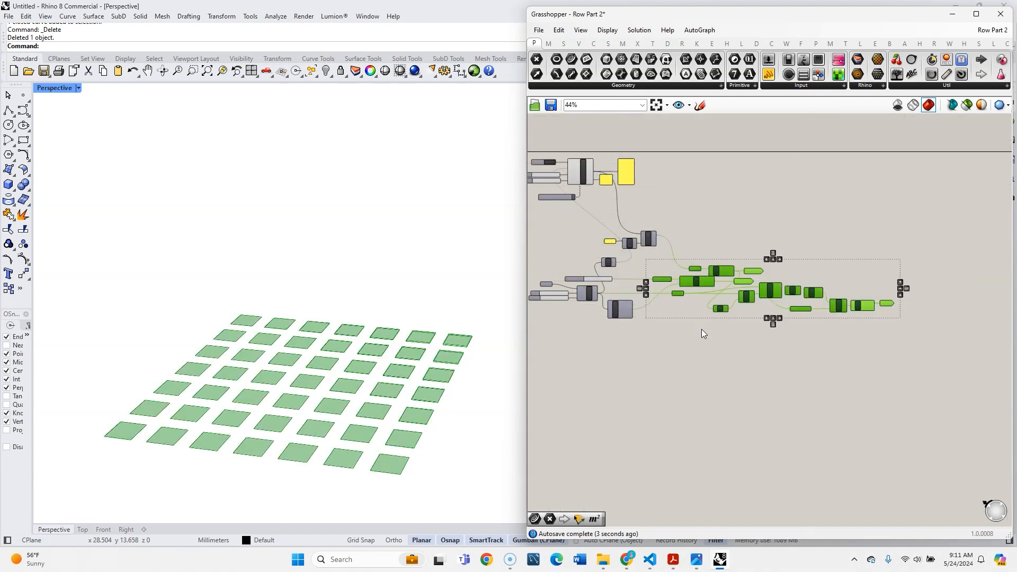
{"action": "middle_click", "coordinate": [705, 275]}
{"action": "left_click", "coordinate": [704, 301]}
- Rename the new cluster to GetBreps
{"action": "scroll", "coordinate": [735, 295], "scroll_direction": "up", "scroll_amount": 3}
{"action": "left_click_drag", "start_coordinate": [811, 290], "coordinate": [663, 274]}
{"action": "scroll", "coordinate": [720, 257], "scroll_direction": "up", "scroll_amount": 3}
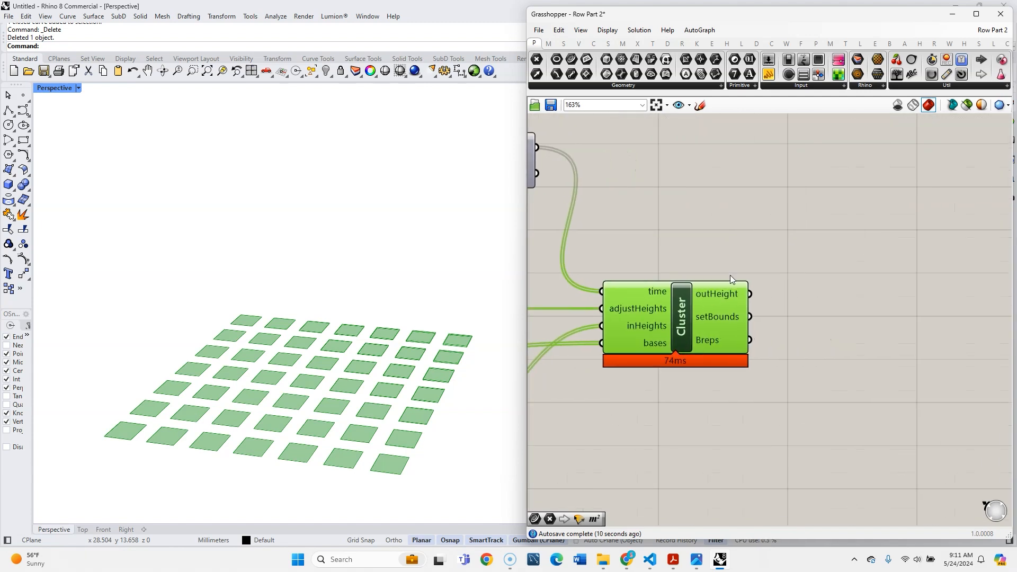
{"action": "right_click", "coordinate": [692, 335]}
{"action": "double_click", "coordinate": [739, 343]}
{"action": "type", "text": "G"}
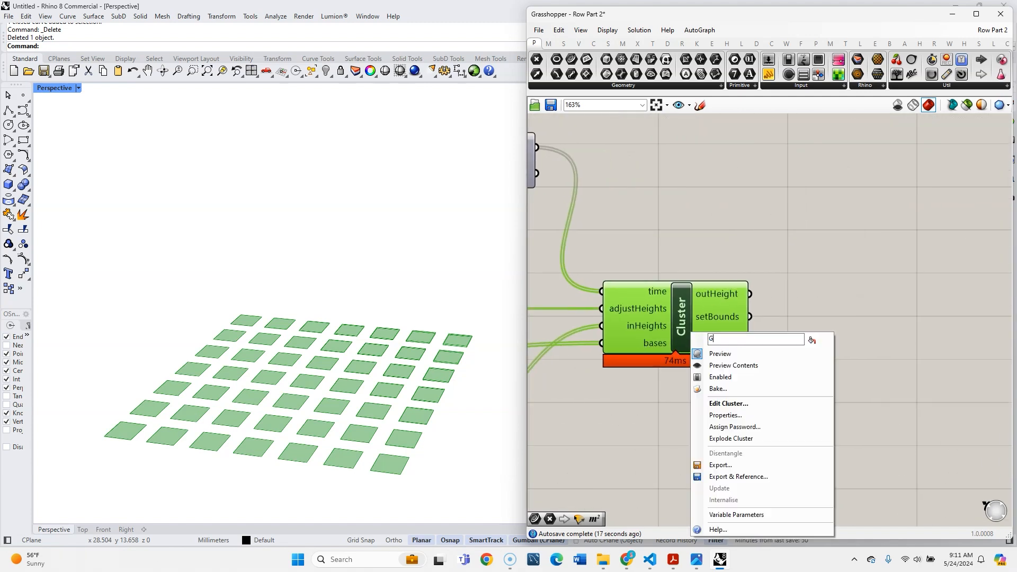
{"action": "type", "text": "etBreps"}
{"action": "key", "text": "Return"}
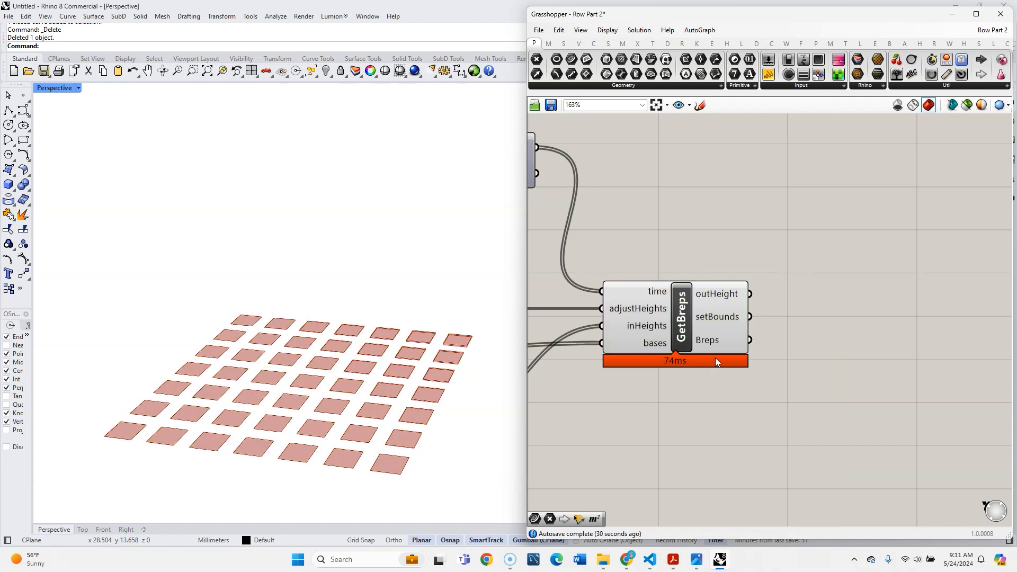
- Add a Brep Edges component below the GetBreps cluster and feed it the cluster's Breps output
{"action": "double_click", "coordinate": [869, 359]}
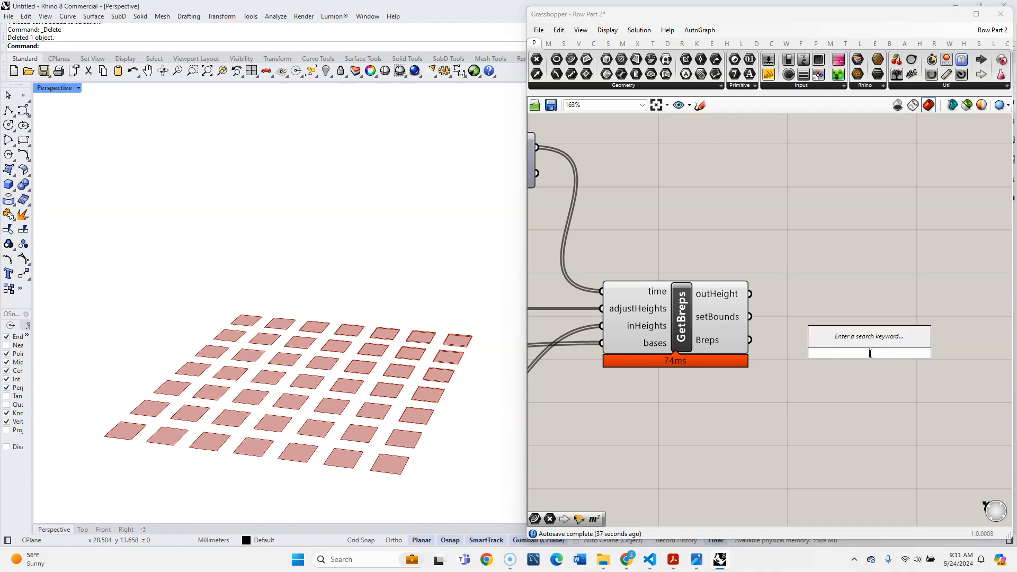
{"action": "type", "text": "bre"}
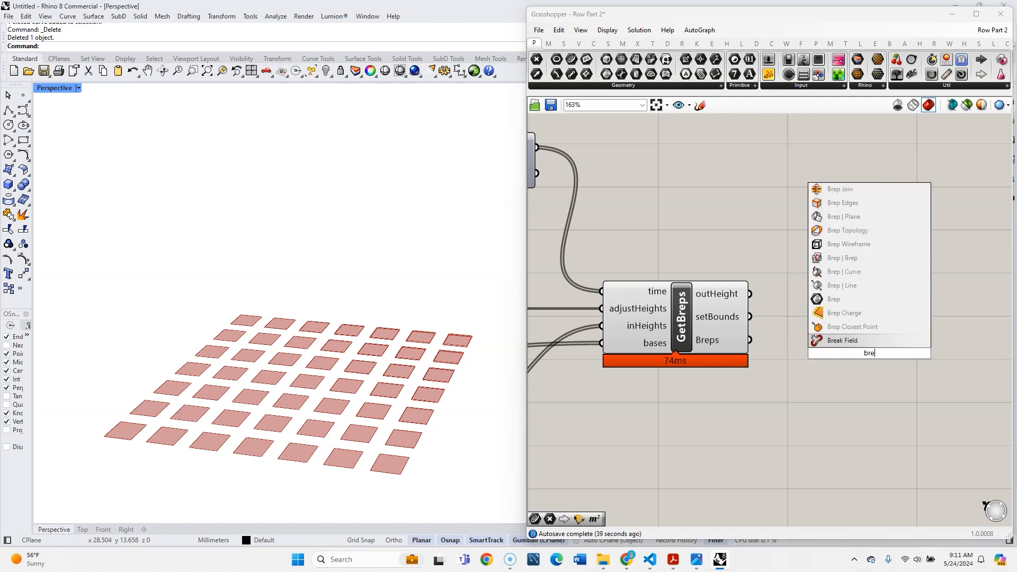
{"action": "type", "text": "p eg"}
{"action": "key", "text": "BackSpace"}
{"action": "type", "text": "d"}
{"action": "left_click", "coordinate": [844, 328]}
{"action": "left_click_drag", "start_coordinate": [750, 340], "coordinate": [836, 353]}
{"action": "left_click_drag", "start_coordinate": [872, 355], "coordinate": [834, 416]}
- Add a Merge component beside the Brep Edges component
{"action": "scroll", "coordinate": [923, 437], "scroll_direction": "down", "scroll_amount": 1}
{"action": "right_click_drag", "start_coordinate": [922, 438], "coordinate": [885, 400]}
{"action": "scroll", "coordinate": [874, 390], "scroll_direction": "up", "scroll_amount": 3}
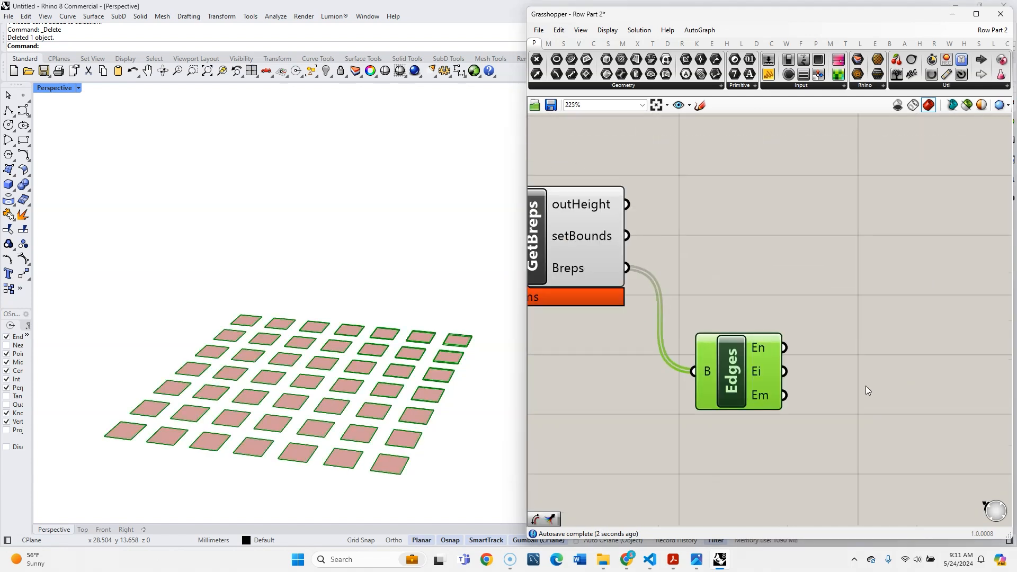
{"action": "scroll", "coordinate": [366, 439], "scroll_direction": "up", "scroll_amount": 4}
{"action": "scroll", "coordinate": [395, 423], "scroll_direction": "down", "scroll_amount": 4}
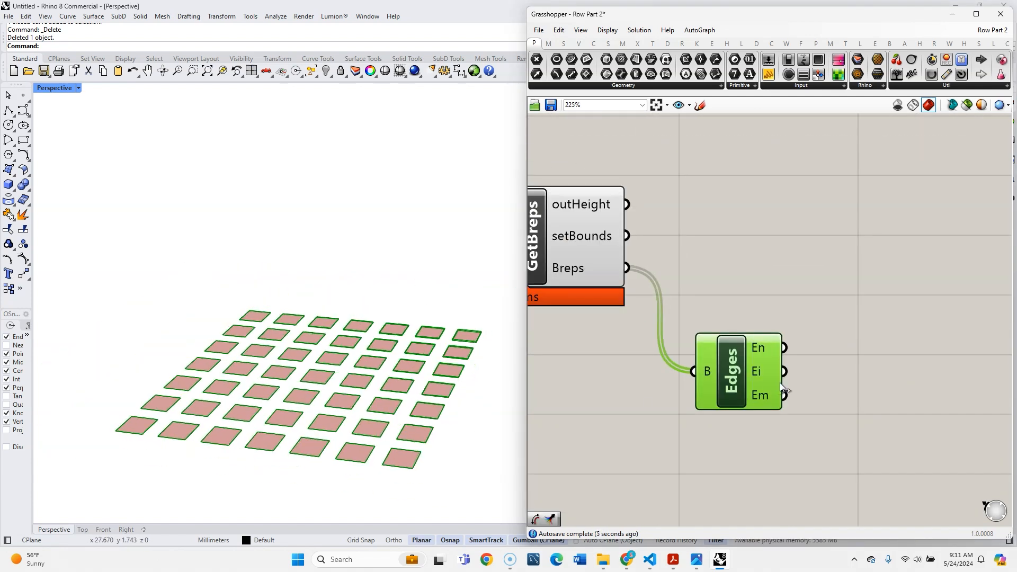
{"action": "double_click", "coordinate": [839, 362]}
{"action": "type", "text": "merge"}
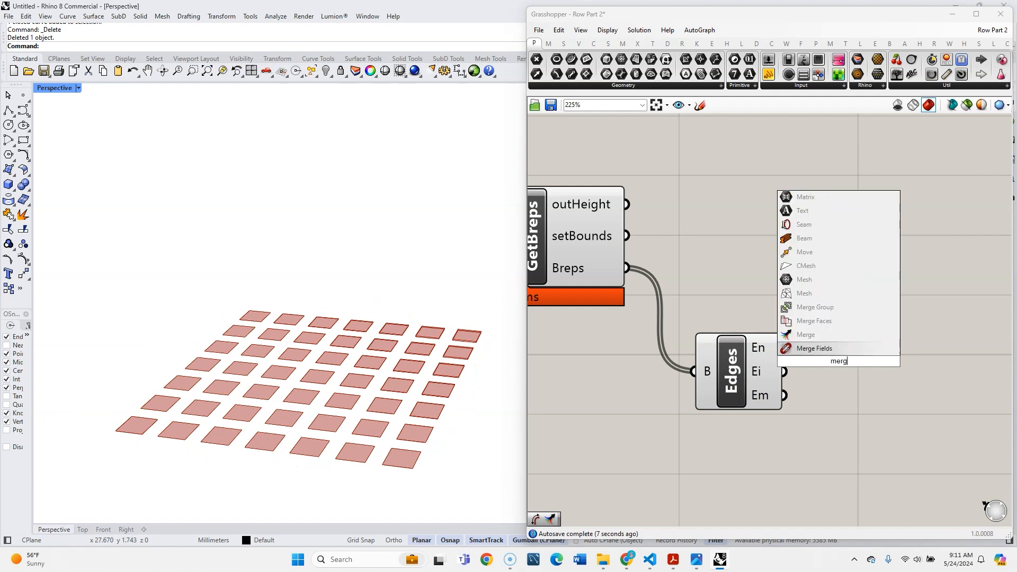
{"action": "key", "text": "Return"}
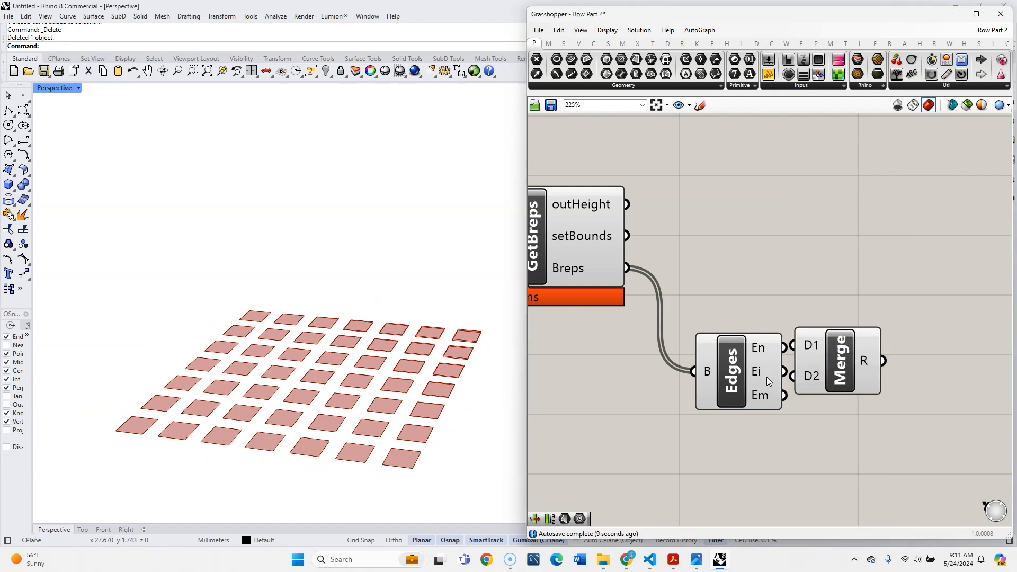
{"action": "left_click_drag", "start_coordinate": [842, 370], "coordinate": [871, 371]}
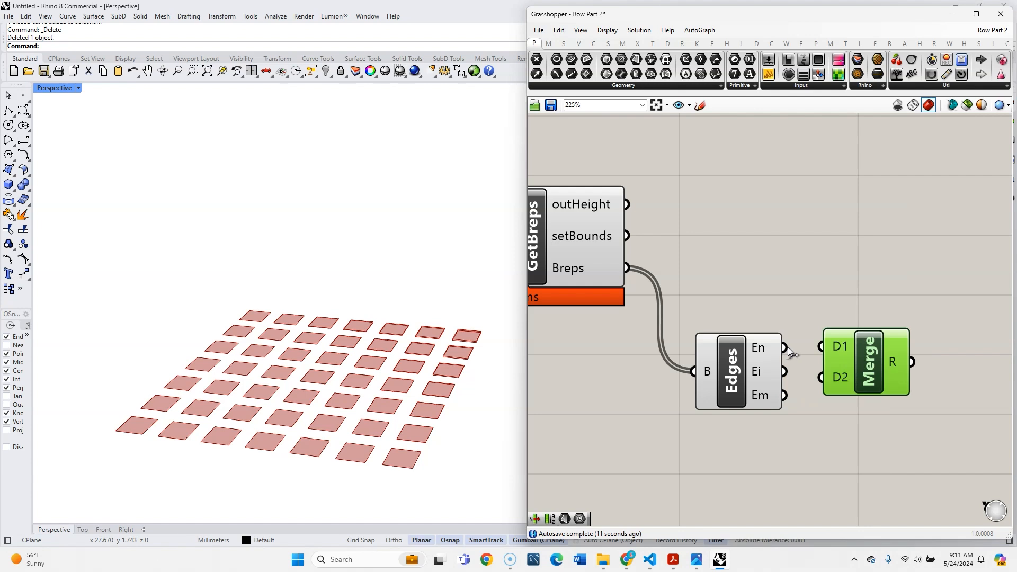
- Flatten the En and Ei outputs of Brep Edges and connect them to Merge inputs D1 and D2
{"action": "right_click", "coordinate": [777, 349]}
{"action": "left_click", "coordinate": [803, 389]}
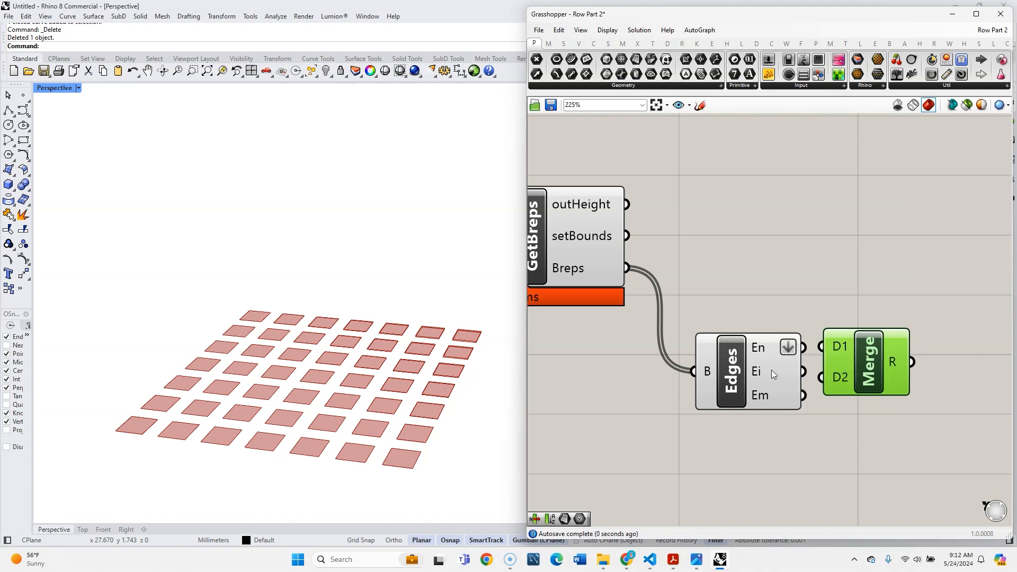
{"action": "right_click", "coordinate": [771, 369]}
{"action": "left_click", "coordinate": [812, 413]}
{"action": "left_click_drag", "start_coordinate": [804, 371], "coordinate": [820, 371]}
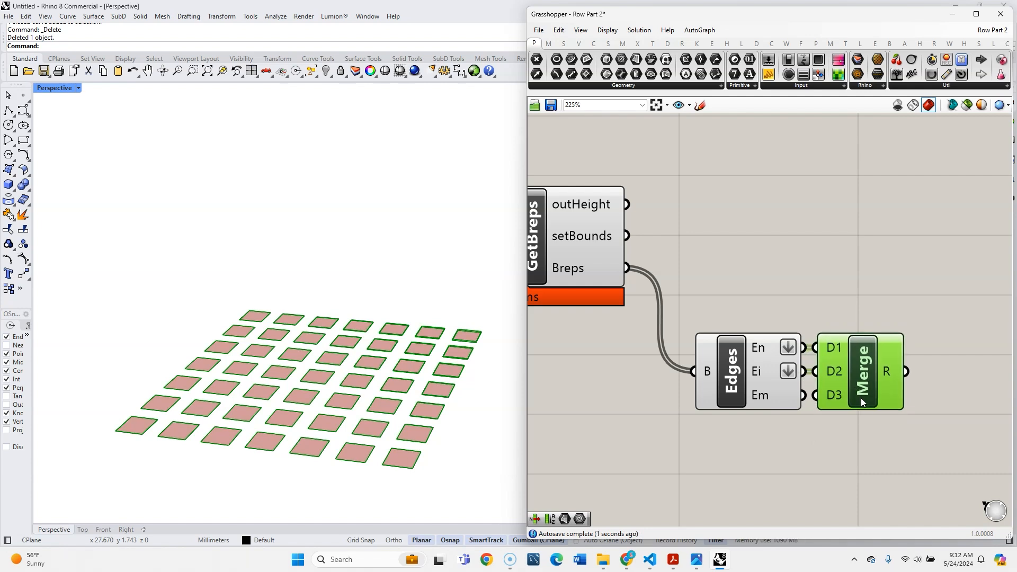
{"action": "left_click_drag", "start_coordinate": [854, 433], "coordinate": [697, 333]}
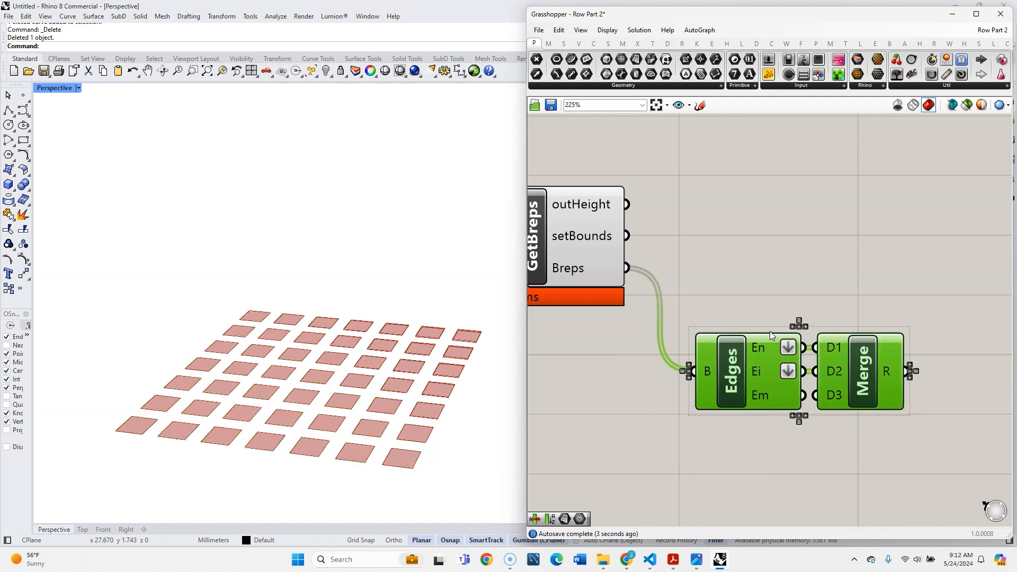
{"action": "left_click", "coordinate": [704, 308]}
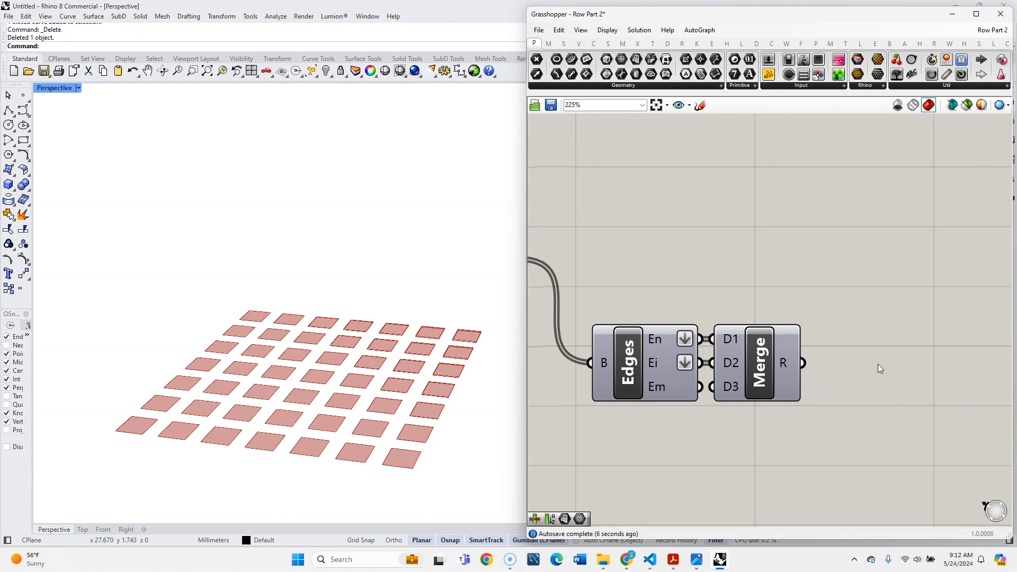
- Add a Custom Preview component and connect the merged edges to its geometry input
{"action": "double_click", "coordinate": [880, 363]}
{"action": "type", "text": "cust"}
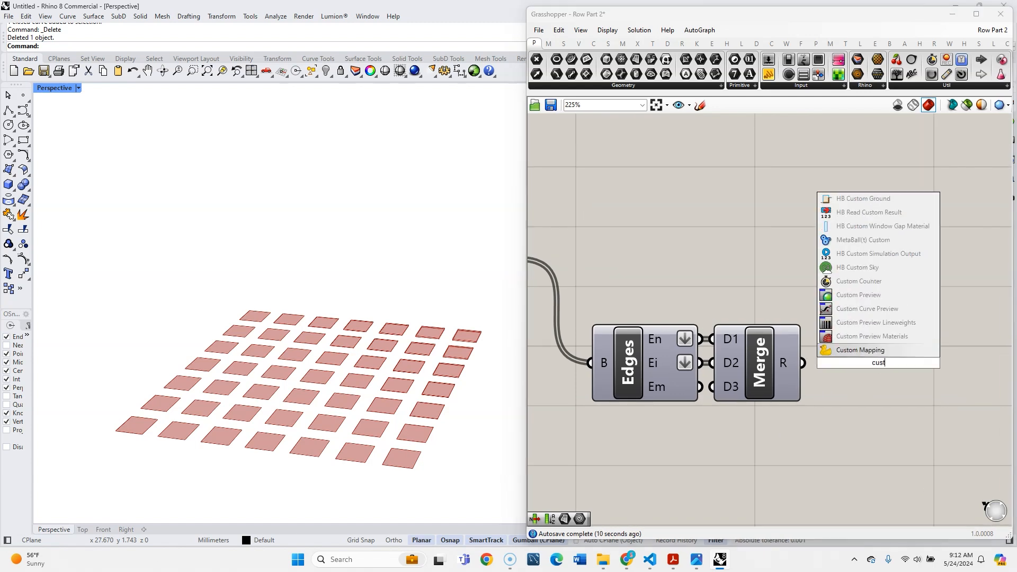
{"action": "left_click", "coordinate": [859, 296]}
{"action": "left_click_drag", "start_coordinate": [804, 363], "coordinate": [901, 280]}
- Add a Colour Swatch set to near-black and connect it to the Custom Preview's material input
{"action": "double_click", "coordinate": [744, 275]}
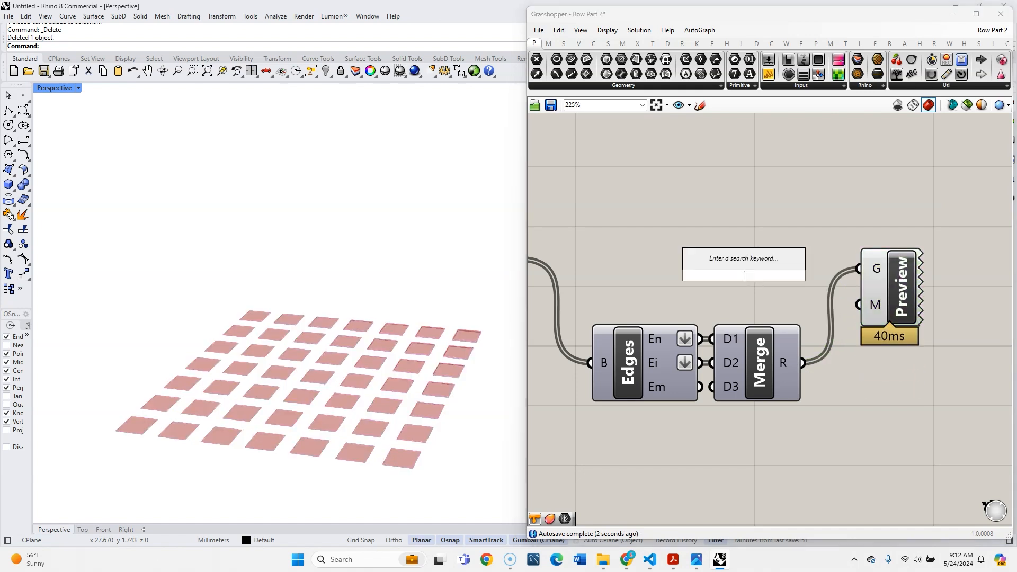
{"action": "type", "text": "colou"}
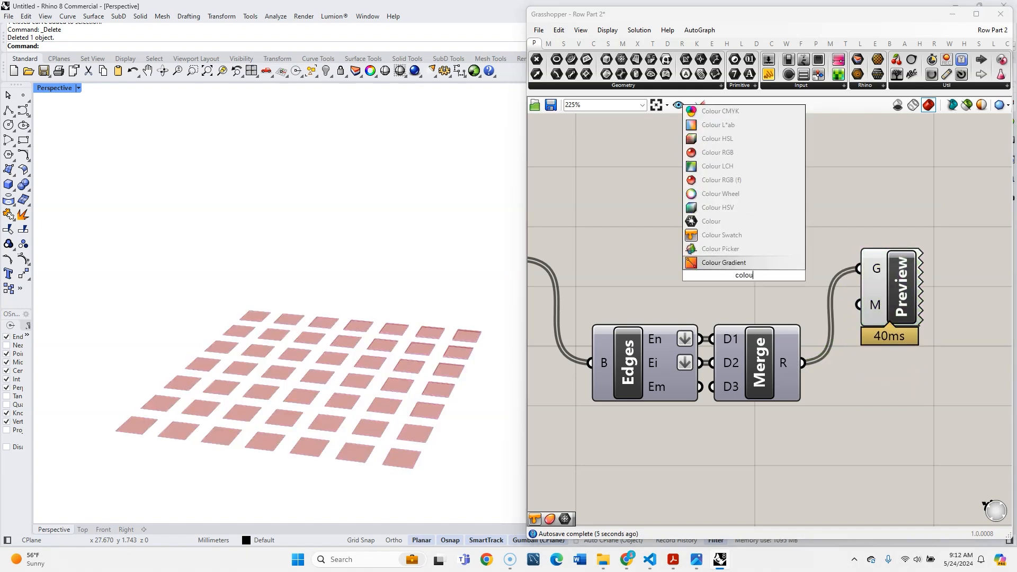
{"action": "left_click", "coordinate": [738, 237]}
{"action": "left_click", "coordinate": [763, 275]}
{"action": "left_click_drag", "start_coordinate": [827, 315], "coordinate": [857, 371]}
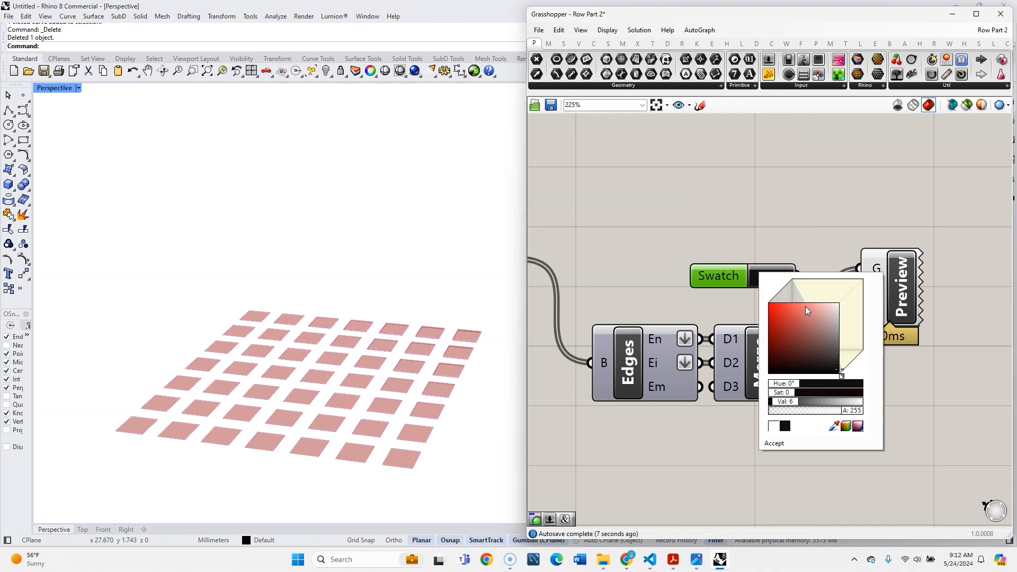
{"action": "left_click", "coordinate": [798, 248]}
{"action": "left_click_drag", "start_coordinate": [796, 281], "coordinate": [866, 306]}
{"action": "left_click_drag", "start_coordinate": [715, 277], "coordinate": [725, 307]}
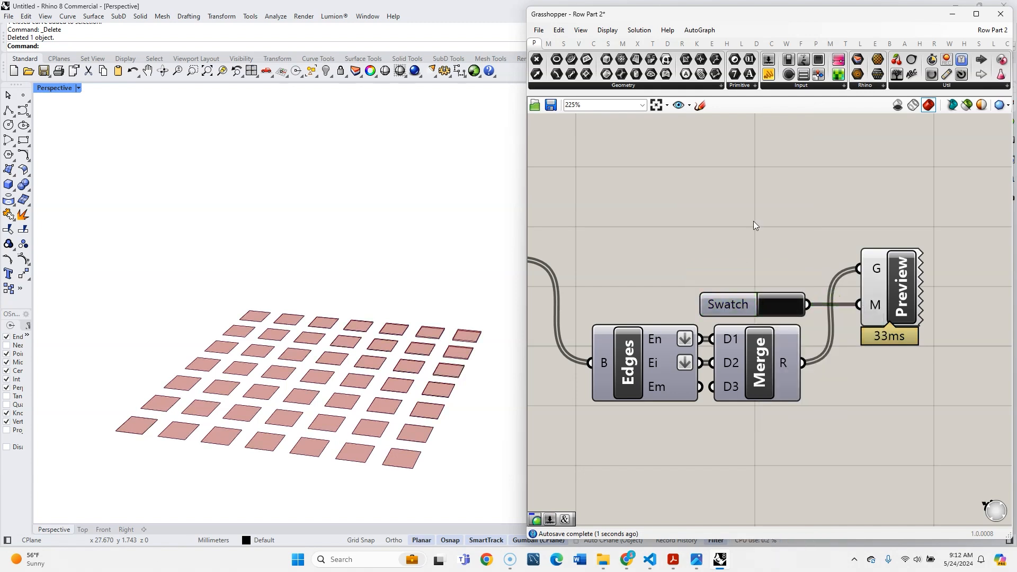
- Add a Remap Numbers component above the Custom Preview
{"action": "double_click", "coordinate": [771, 199]}
{"action": "type", "text": "re"}
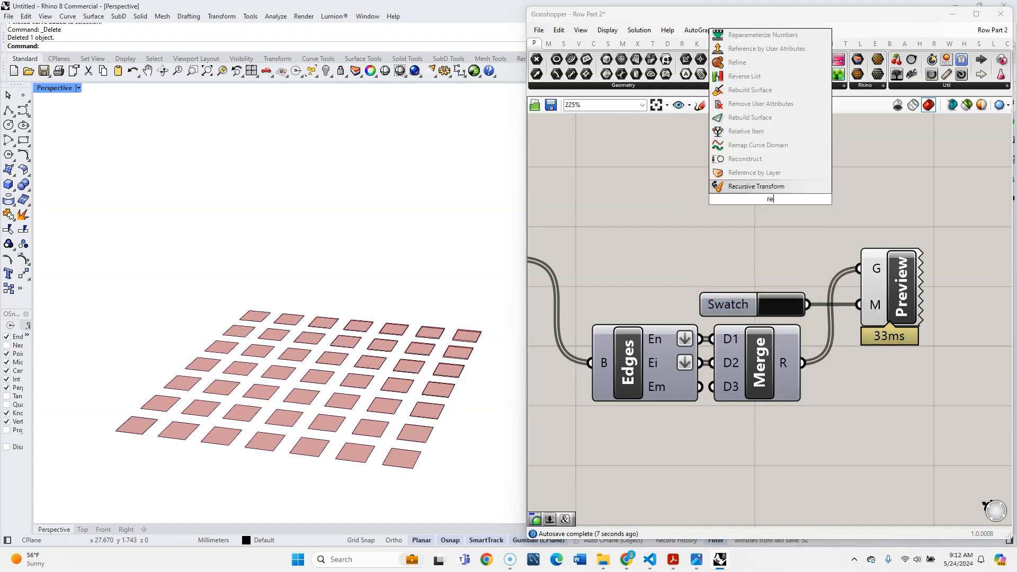
{"action": "type", "text": "map"}
{"action": "left_click", "coordinate": [767, 186]}
{"action": "scroll", "coordinate": [966, 296], "scroll_direction": "down", "scroll_amount": 3}
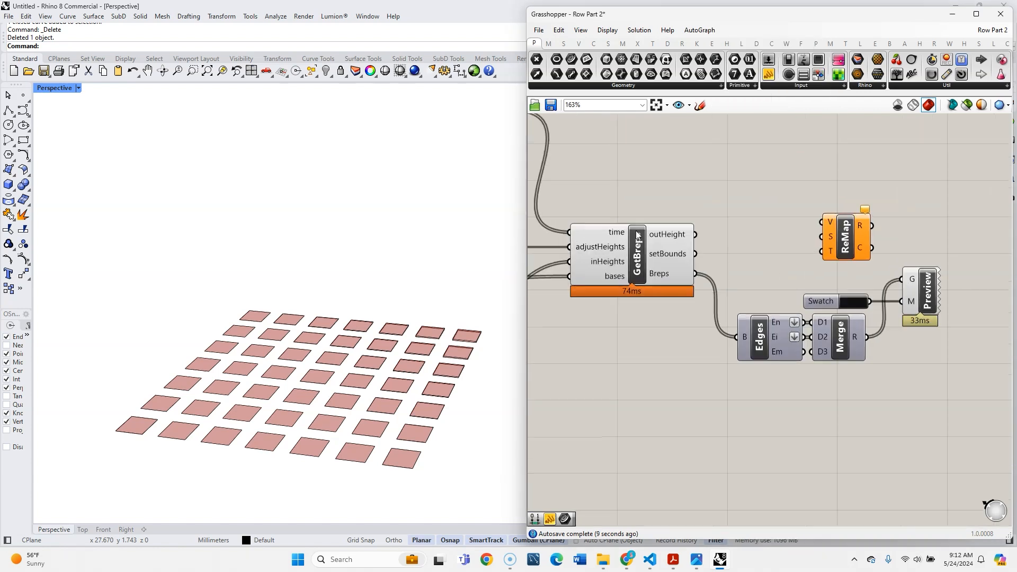
- Add a Bounds component beside the GetBreps cluster and feed it the setBounds output
{"action": "scroll", "coordinate": [630, 233], "scroll_direction": "up", "scroll_amount": 2}
{"action": "mouse_move", "coordinate": [697, 266]}
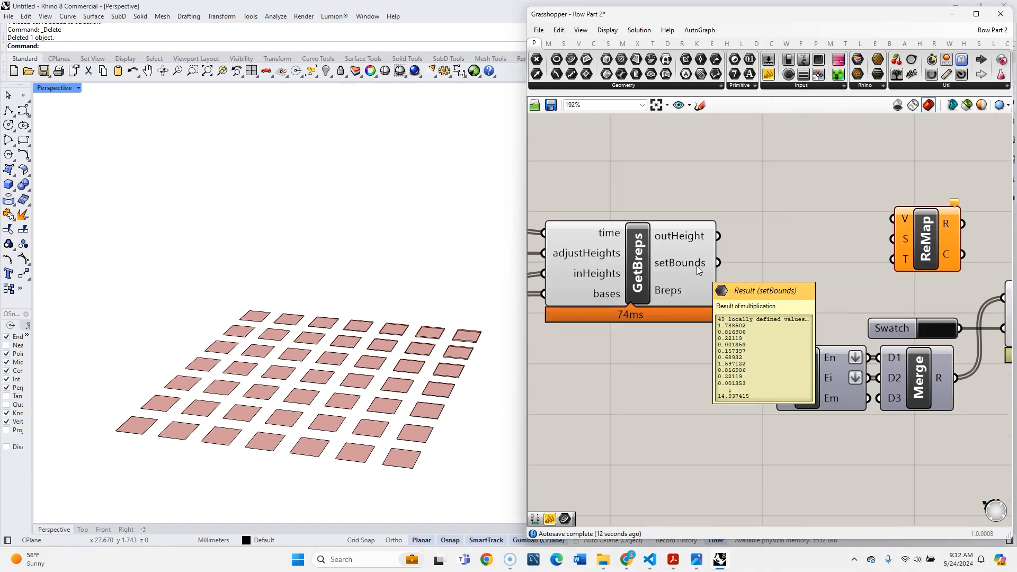
{"action": "double_click", "coordinate": [770, 225]}
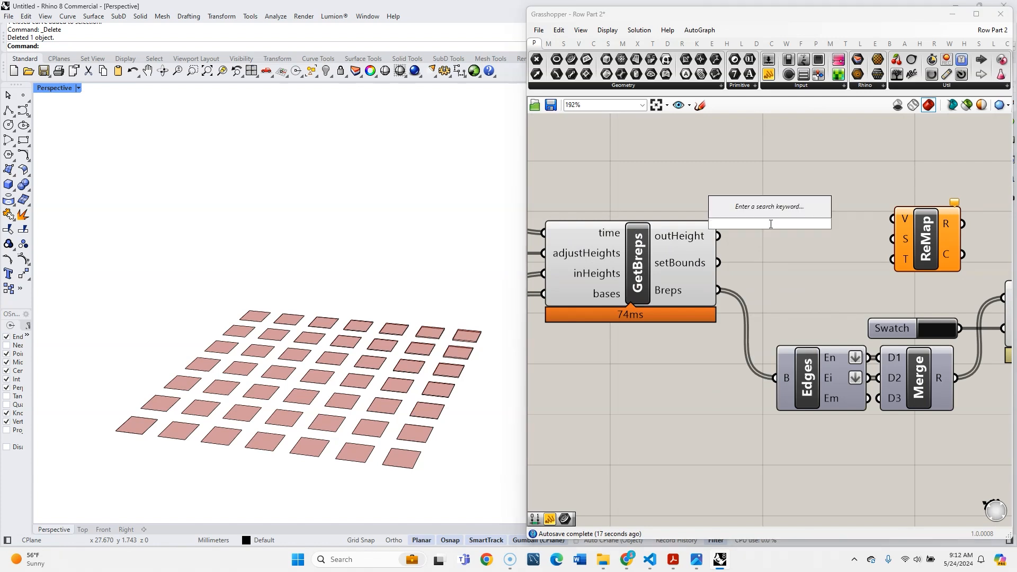
{"action": "type", "text": "bounds"}
{"action": "key", "text": "Return"}
{"action": "left_click_drag", "start_coordinate": [720, 263], "coordinate": [740, 225]}
{"action": "left_click_drag", "start_coordinate": [776, 225], "coordinate": [786, 263]}
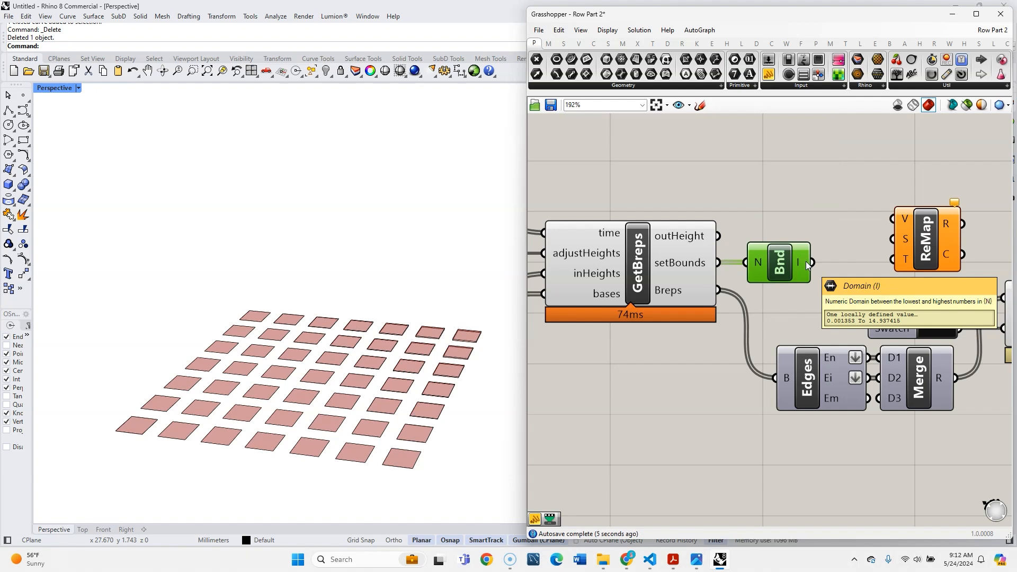
- Try connecting the Bounds domain to the target input of Remap Numbers, and remove that connection
{"action": "scroll", "coordinate": [757, 199], "scroll_direction": "down", "scroll_amount": 1}
{"action": "scroll", "coordinate": [809, 206], "scroll_direction": "up", "scroll_amount": 2}
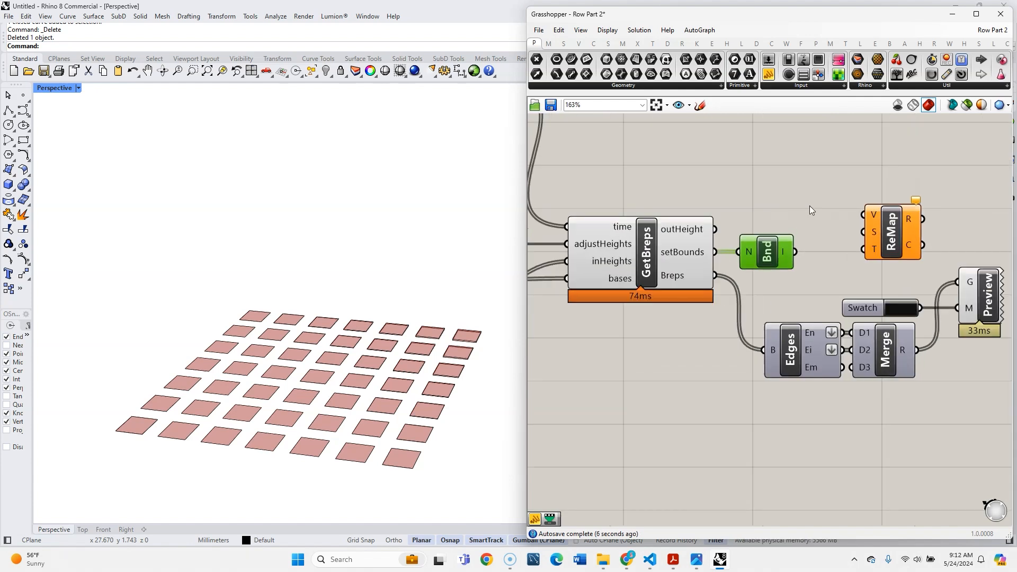
{"action": "left_click_drag", "start_coordinate": [789, 272], "coordinate": [874, 265]}
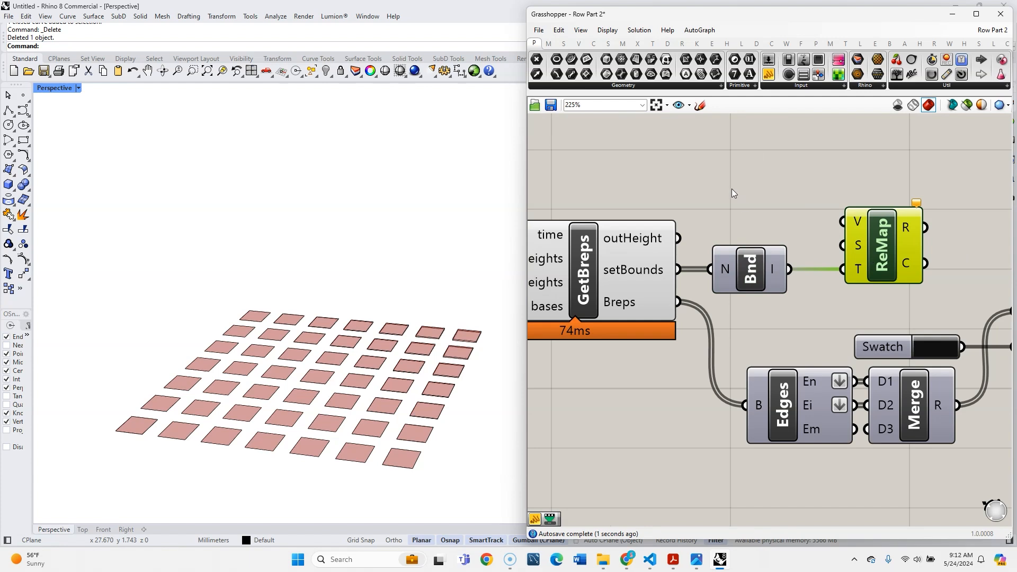
{"action": "right_click", "coordinate": [851, 269]}
{"action": "mouse_move", "coordinate": [900, 298]}
{"action": "left_click", "coordinate": [794, 298]}
- Connect the Bounds domain to the source input of Remap Numbers and move that component higher on the canvas
{"action": "mouse_move", "coordinate": [789, 269]}
{"action": "left_mouse_down"}
{"action": "mouse_move", "coordinate": [843, 245]}
{"action": "mouse_move", "coordinate": [892, 196]}
{"action": "mouse_move", "coordinate": [889, 170]}
{"action": "left_mouse_up"}
{"action": "left_click", "coordinate": [885, 260]}
- Add a Merge component in the empty canvas area above the GetBreps cluster and Remap Numbers
{"action": "scroll", "coordinate": [787, 261], "scroll_direction": "down", "scroll_amount": 5}
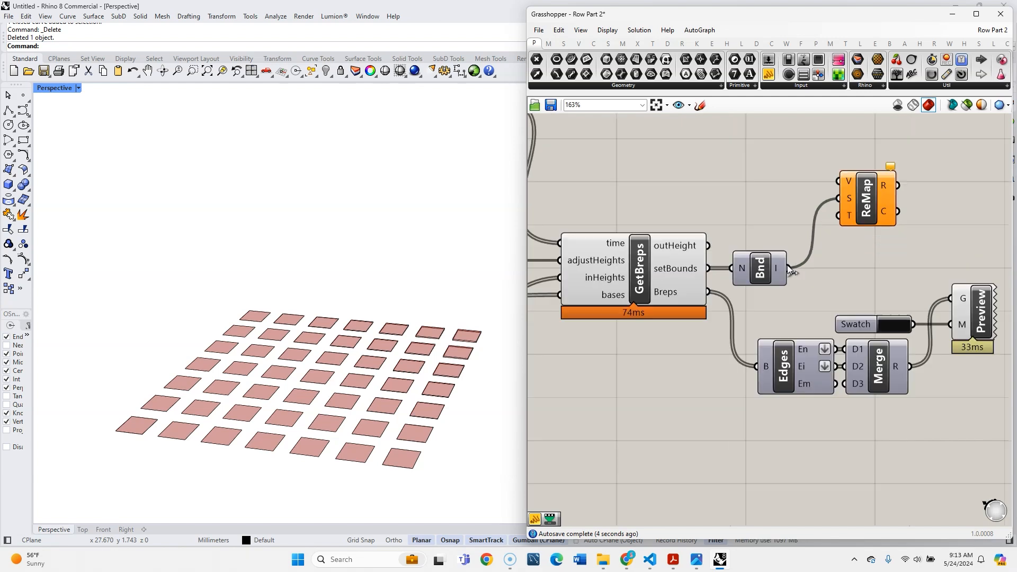
{"action": "double_click", "coordinate": [774, 218]}
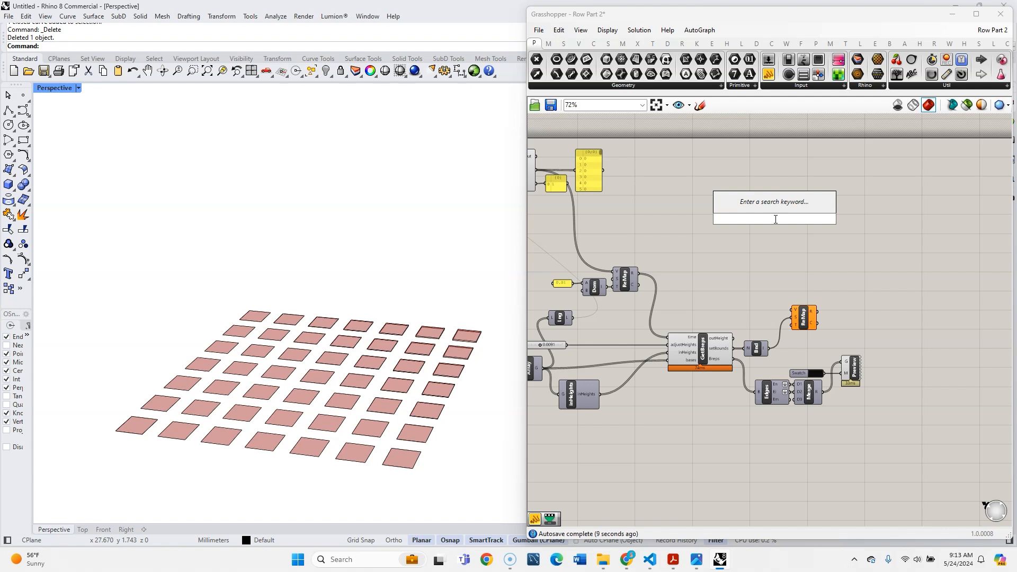
{"action": "type", "text": "mer"}
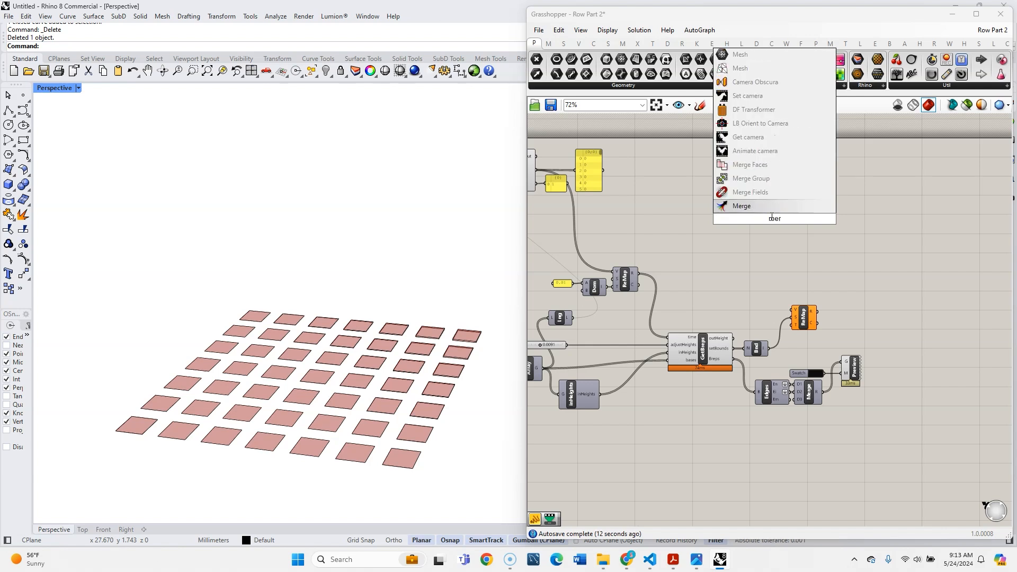
{"action": "key", "text": "Return"}
{"action": "scroll", "coordinate": [770, 221], "scroll_direction": "up", "scroll_amount": 3}
{"action": "left_click_drag", "start_coordinate": [770, 220], "coordinate": [751, 280]}
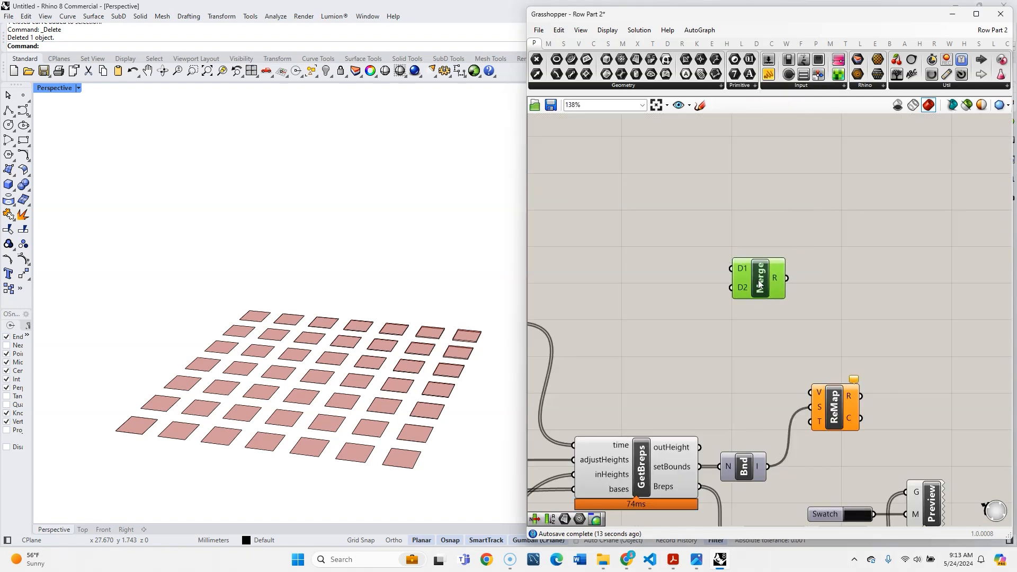
{"action": "scroll", "coordinate": [852, 295], "scroll_direction": "down", "scroll_amount": 2}
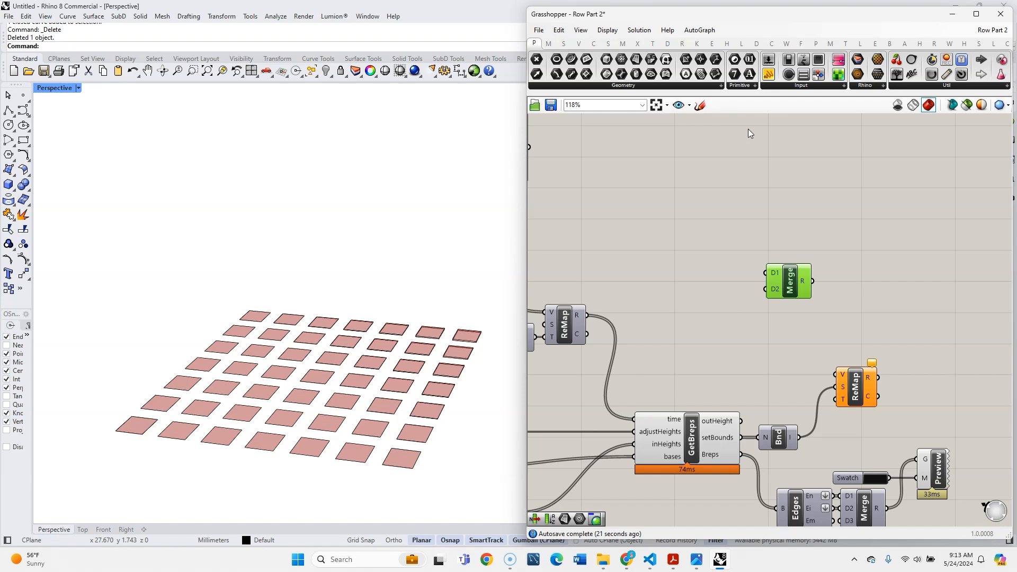
- Add the Tween Through Colors component to the canvas beside the new, unconnected Merge component
{"action": "left_click", "coordinate": [816, 43]}
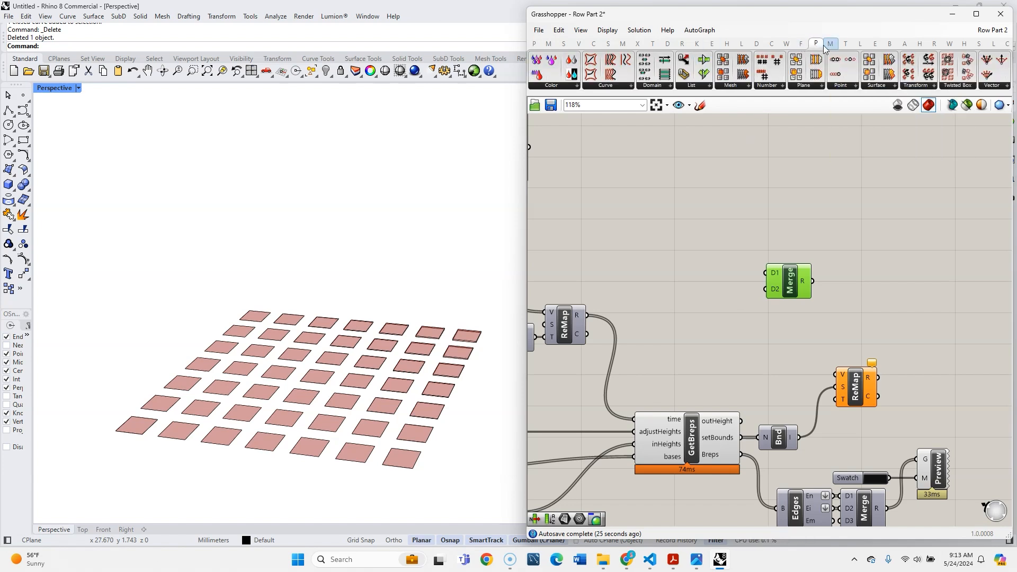
{"action": "mouse_move", "coordinate": [809, 46]}
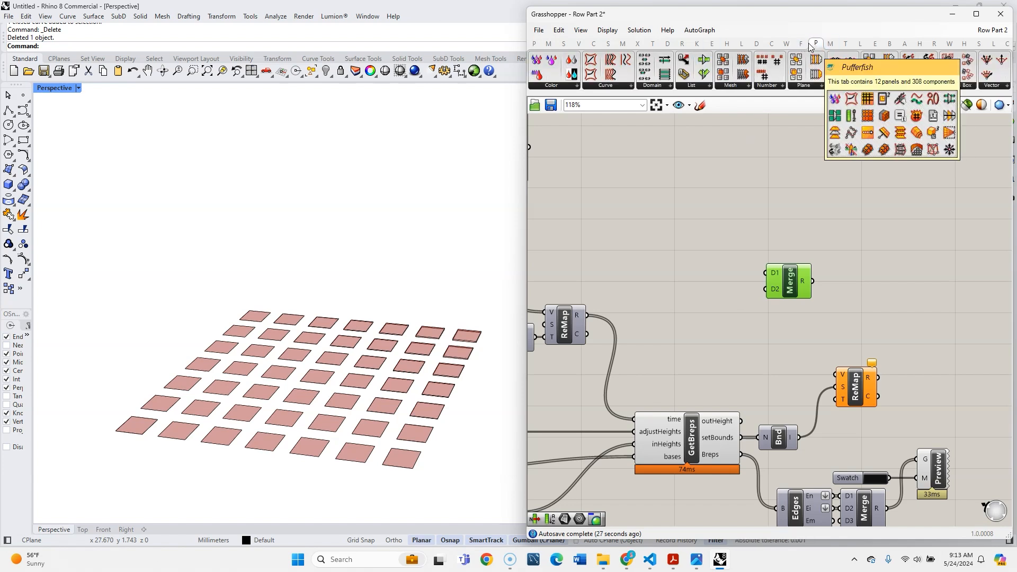
{"action": "left_click", "coordinate": [569, 86]}
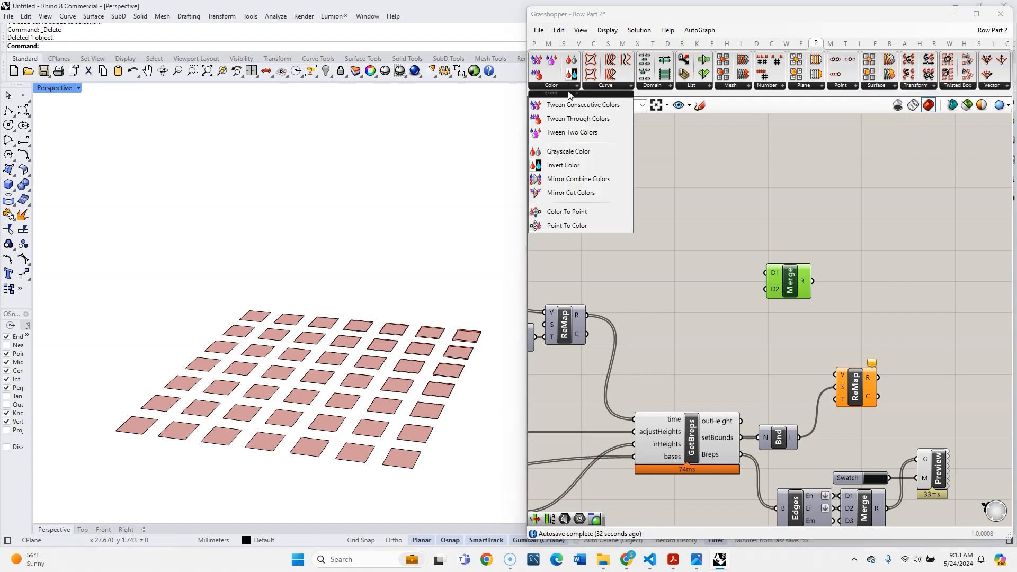
{"action": "left_click", "coordinate": [590, 120]}
{"action": "left_click", "coordinate": [926, 236]}
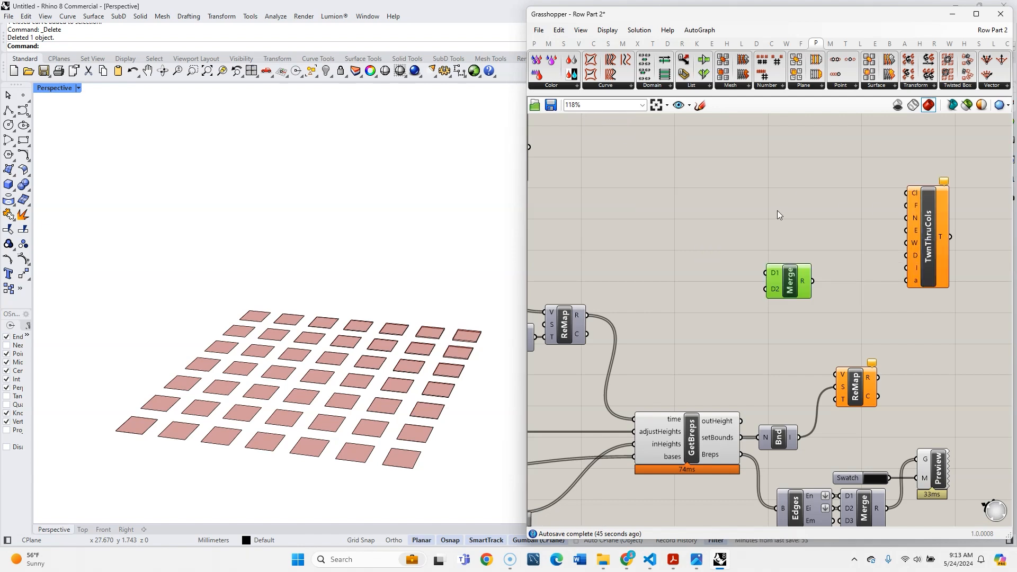
- Reposition the Merge and Tween Through Colors components, leaving a wide gap between them
{"action": "right_click_drag", "start_coordinate": [773, 359], "coordinate": [738, 327]}
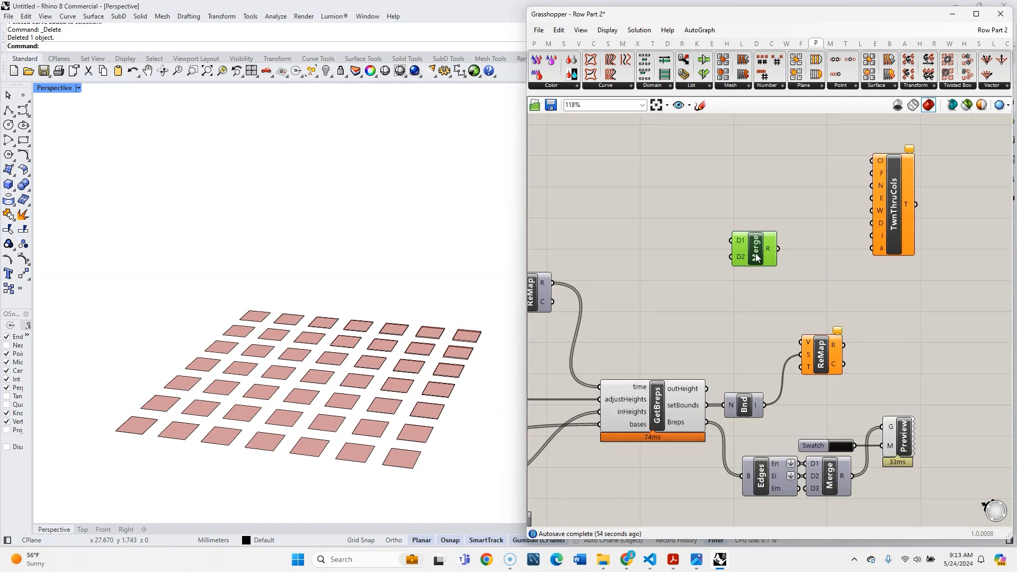
{"action": "left_click_drag", "start_coordinate": [756, 254], "coordinate": [751, 222]}
{"action": "scroll", "coordinate": [816, 227], "scroll_direction": "down", "scroll_amount": 2}
{"action": "scroll", "coordinate": [815, 225], "scroll_direction": "up", "scroll_amount": 3}
{"action": "left_click_drag", "start_coordinate": [911, 216], "coordinate": [917, 250]}
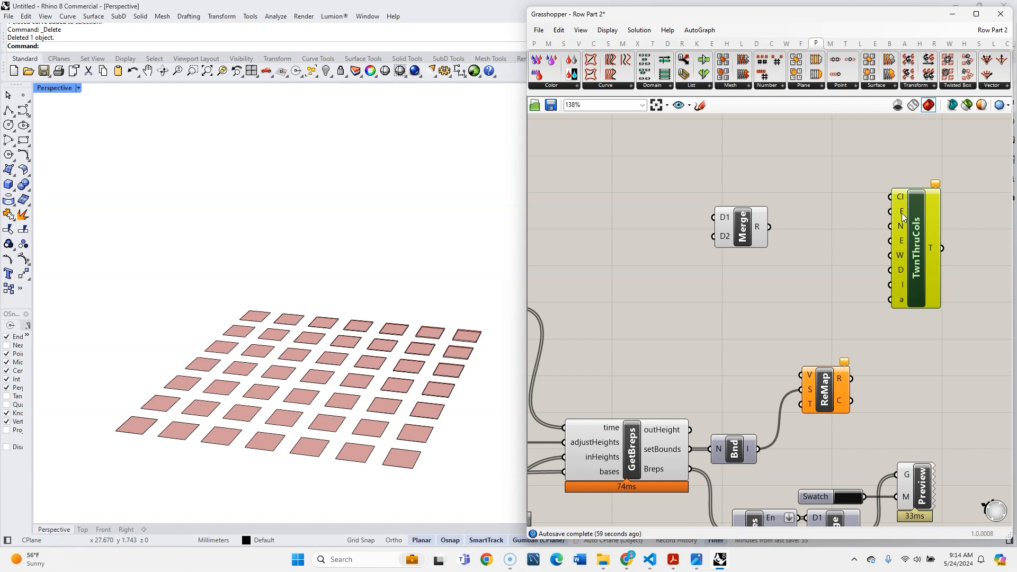
- Add a third data input, D3, to the unconnected Merge component
{"action": "mouse_move", "coordinate": [901, 213]}
{"action": "scroll", "coordinate": [751, 252], "scroll_direction": "up", "scroll_amount": 5}
{"action": "scroll", "coordinate": [810, 271], "scroll_direction": "down", "scroll_amount": 3}
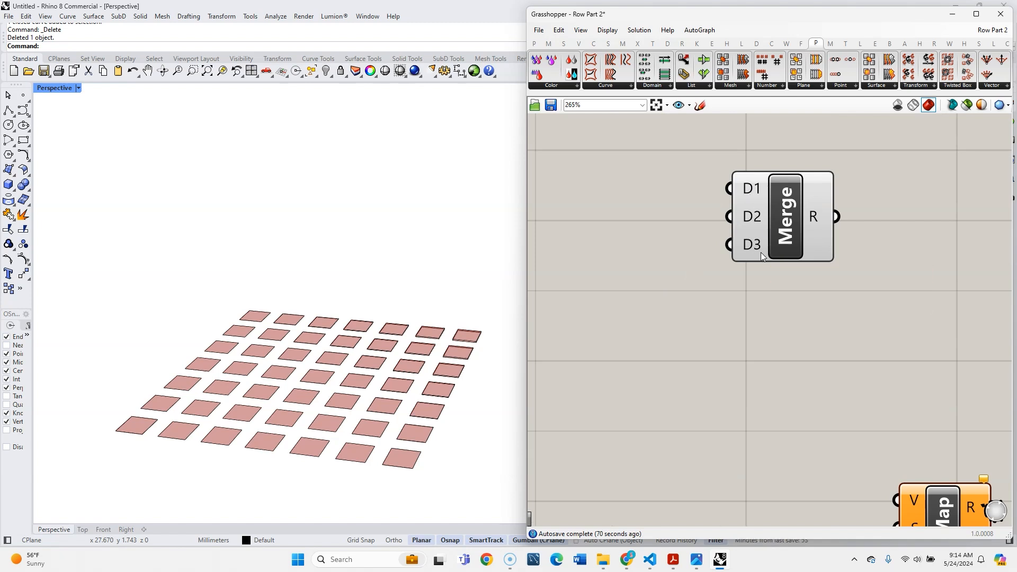
{"action": "scroll", "coordinate": [600, 262], "scroll_direction": "down", "scroll_amount": 3}
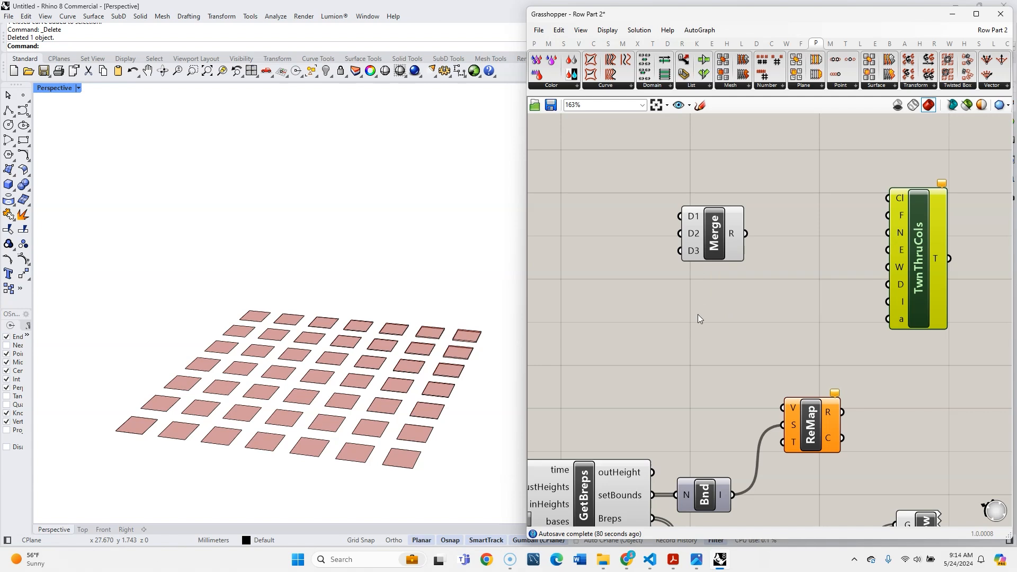
- Add a Colour Swatch in front of the new Merge component and set its colour to yellow-green
{"action": "scroll", "coordinate": [698, 297], "scroll_direction": "down", "scroll_amount": 3}
{"action": "scroll", "coordinate": [716, 294], "scroll_direction": "up", "scroll_amount": 4}
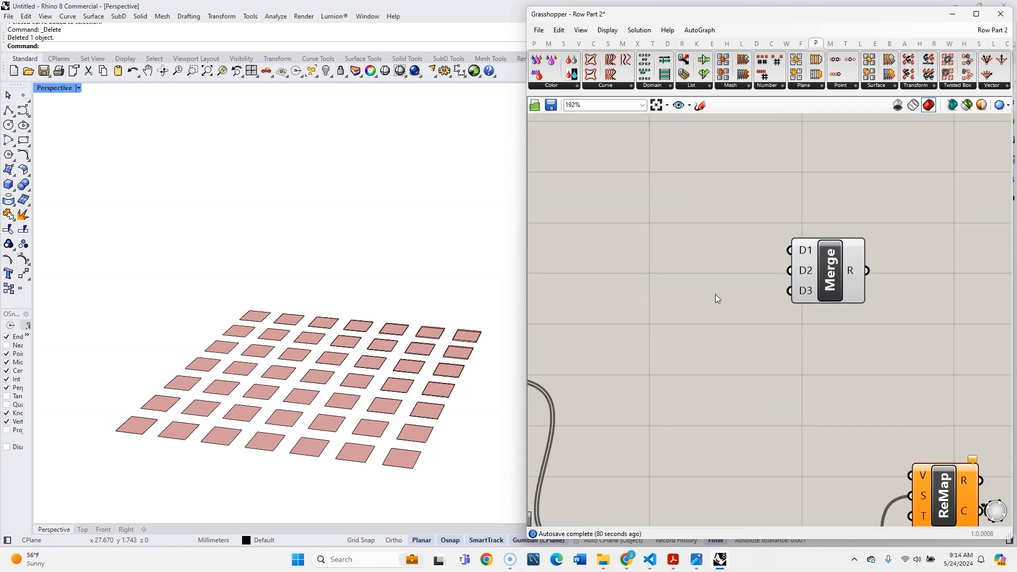
{"action": "double_click", "coordinate": [715, 294]}
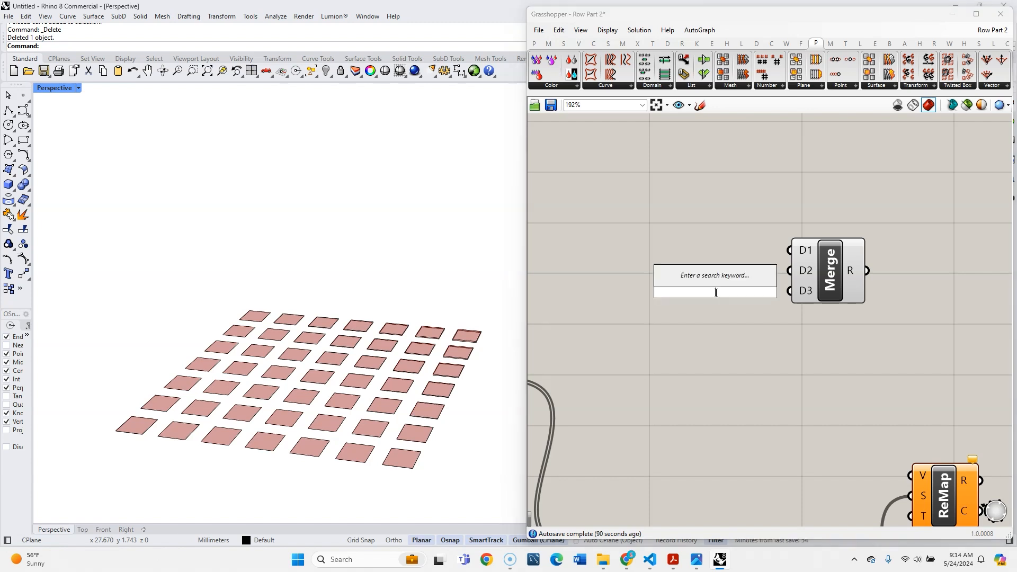
{"action": "type", "text": "colo"}
{"action": "left_click", "coordinate": [715, 254]}
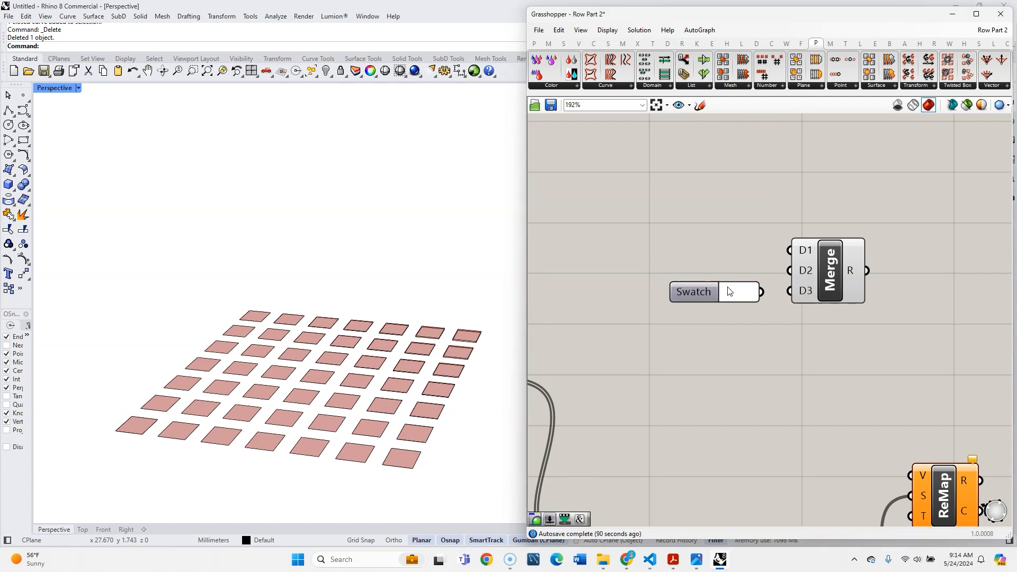
{"action": "left_click", "coordinate": [731, 290]}
{"action": "left_click_drag", "start_coordinate": [813, 393], "coordinate": [819, 387]}
{"action": "left_click_drag", "start_coordinate": [818, 313], "coordinate": [755, 302]}
{"action": "left_click_drag", "start_coordinate": [824, 389], "coordinate": [821, 389]}
{"action": "left_click", "coordinate": [699, 318]}
- Add a second colour swatch below the yellow-green one and set its colour to light blue
{"action": "left_click_drag", "start_coordinate": [692, 288], "coordinate": [694, 266]}
{"action": "left_click", "coordinate": [735, 270]}
{"action": "left_click_drag", "start_coordinate": [821, 369], "coordinate": [831, 361]}
{"action": "left_click_drag", "start_coordinate": [767, 290], "coordinate": [777, 288]}
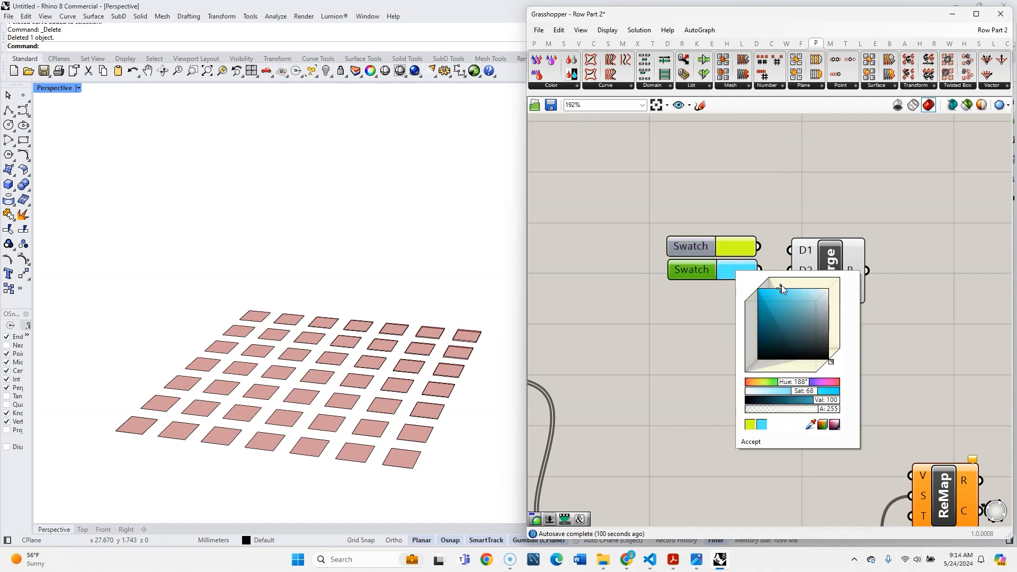
{"action": "double_click", "coordinate": [684, 324]}
{"action": "type", "text": "col"}
{"action": "key", "text": "Return"}
{"action": "double_click", "coordinate": [690, 323]}
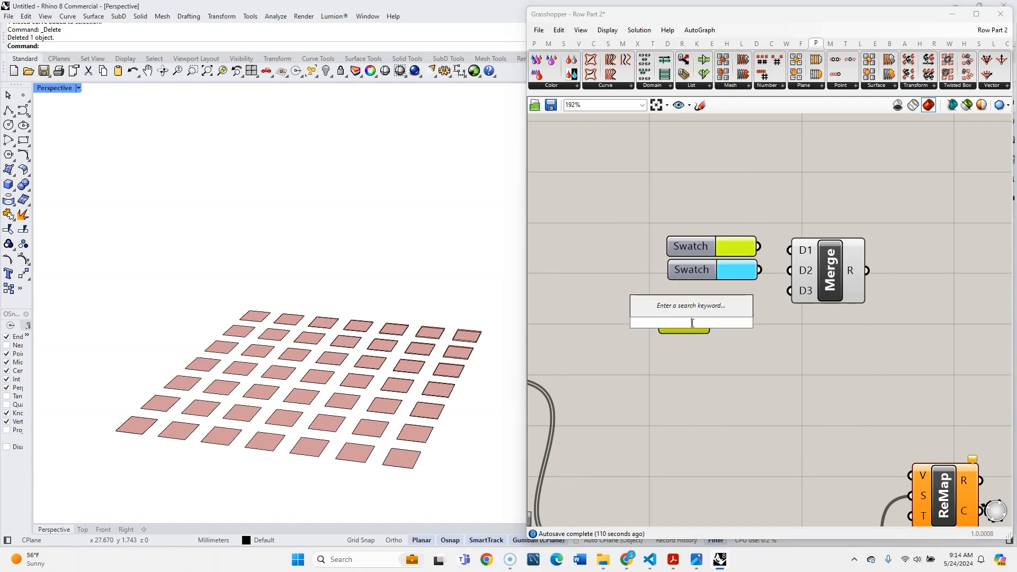
{"action": "left_click", "coordinate": [723, 358]}
- Add a third colour swatch below the light blue one and set its colour to grey
{"action": "left_click_drag", "start_coordinate": [696, 266], "coordinate": [696, 291], "text": "alt"}
{"action": "left_click", "coordinate": [732, 292]}
{"action": "left_click_drag", "start_coordinate": [813, 338], "coordinate": [835, 351]}
{"action": "left_click_drag", "start_coordinate": [738, 336], "coordinate": [637, 197]}
{"action": "left_click", "coordinate": [711, 229]}
{"action": "left_click", "coordinate": [769, 270]}
{"action": "left_click", "coordinate": [735, 297]}
{"action": "left_click_drag", "start_coordinate": [808, 343], "coordinate": [826, 359]}
- Connect the yellow-green, light blue and grey swatches to the Merge inputs D1, D2 and D3
{"action": "left_click", "coordinate": [752, 157]}
{"action": "left_click_drag", "start_coordinate": [759, 246], "coordinate": [824, 301]}
{"action": "scroll", "coordinate": [895, 300], "scroll_direction": "down", "scroll_amount": 3}
{"action": "right_click_drag", "start_coordinate": [896, 301], "coordinate": [726, 247]}
{"action": "scroll", "coordinate": [727, 247], "scroll_direction": "up", "scroll_amount": 2}
- Add a List Length component after the swatch Merge and feed it the merged colour list
{"action": "double_click", "coordinate": [726, 239]}
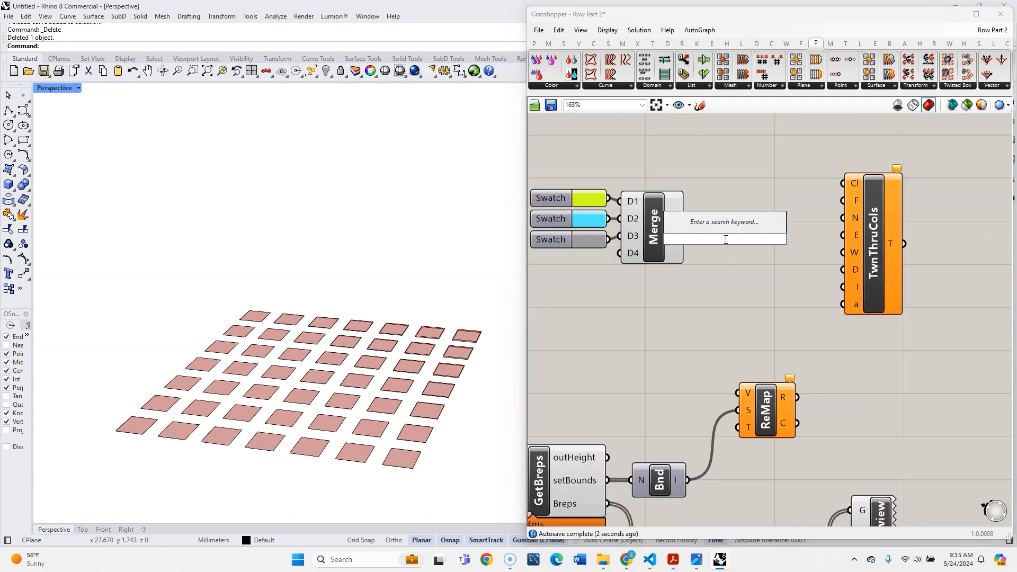
{"action": "type", "text": "li"}
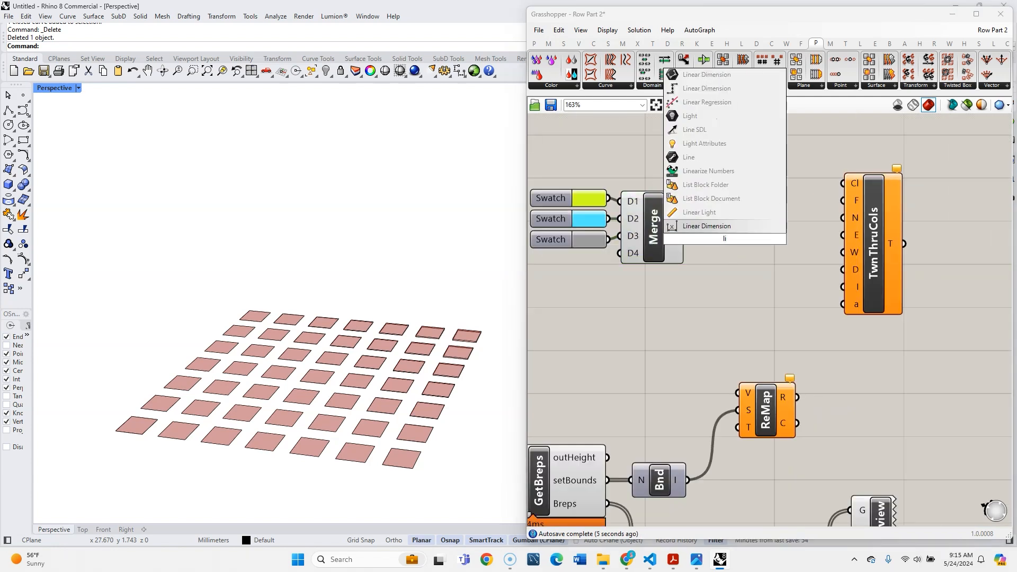
{"action": "type", "text": "st leng"}
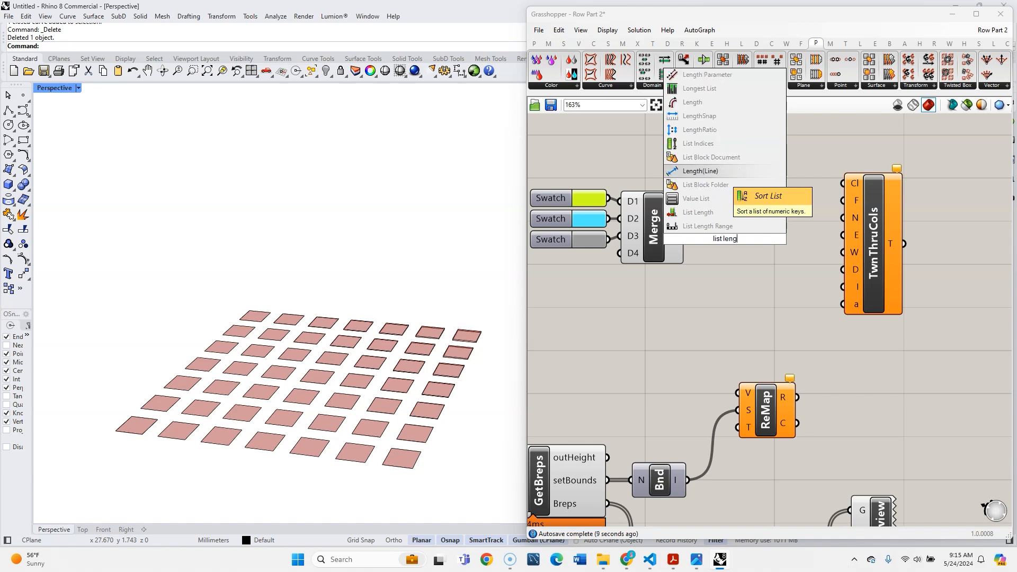
{"action": "left_click", "coordinate": [711, 212]}
{"action": "scroll", "coordinate": [748, 220], "scroll_direction": "down", "scroll_amount": 3}
{"action": "scroll", "coordinate": [706, 239], "scroll_direction": "up", "scroll_amount": 4}
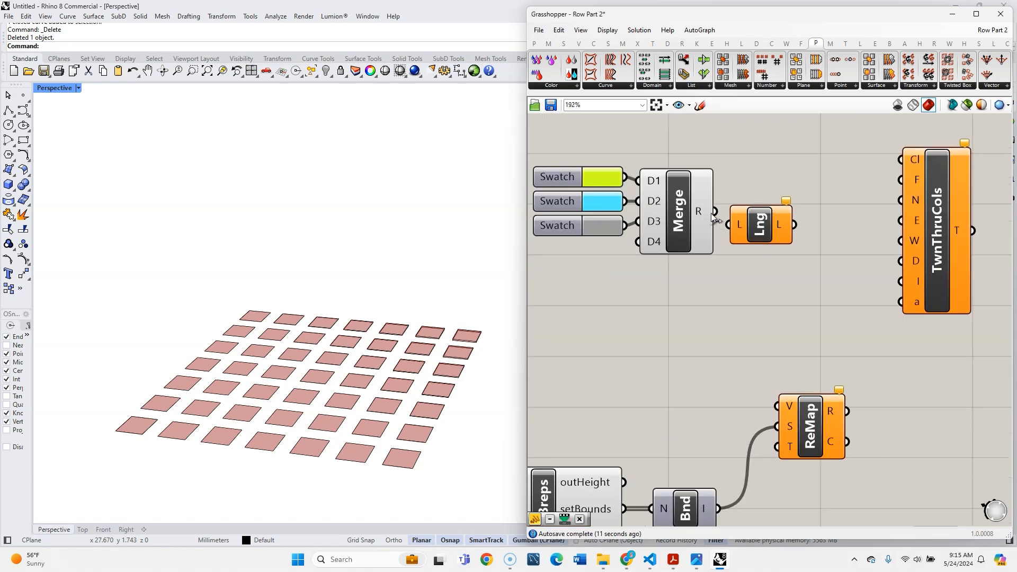
{"action": "left_click_drag", "start_coordinate": [714, 212], "coordinate": [773, 262]}
{"action": "scroll", "coordinate": [780, 276], "scroll_direction": "down", "scroll_amount": 3}
{"action": "right_click_drag", "start_coordinate": [725, 313], "coordinate": [682, 308]}
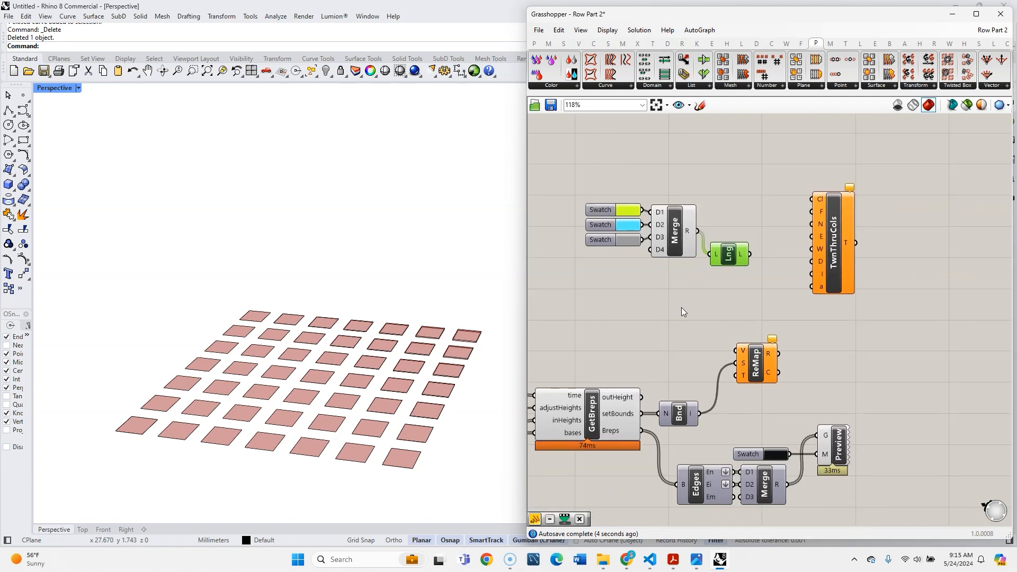
- Add a Subtraction component with the list length as input A and a panel containing 1 as input B
{"action": "scroll", "coordinate": [687, 270], "scroll_direction": "up", "scroll_amount": 2}
{"action": "scroll", "coordinate": [707, 291], "scroll_direction": "up", "scroll_amount": 1}
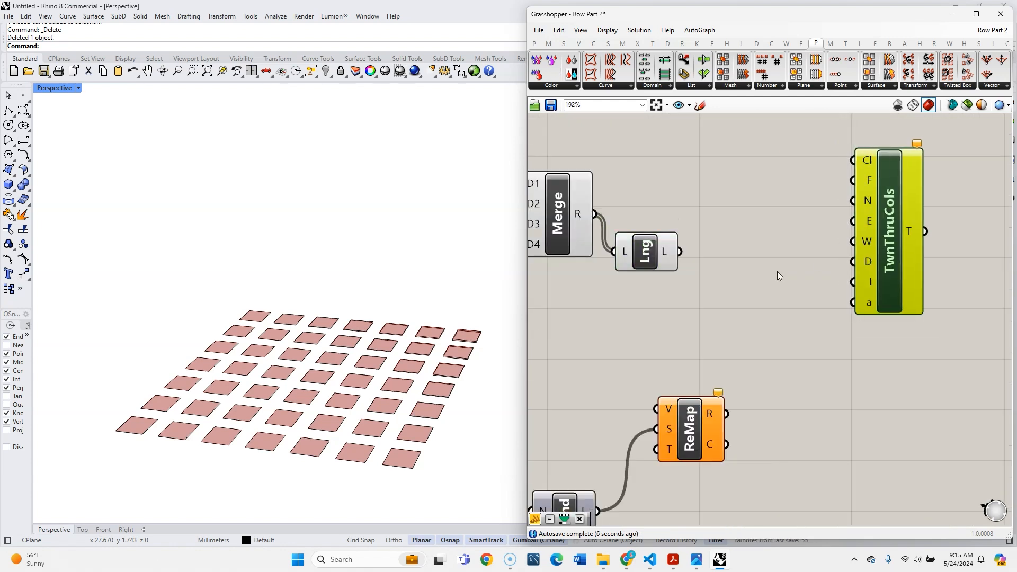
{"action": "double_click", "coordinate": [769, 274]}
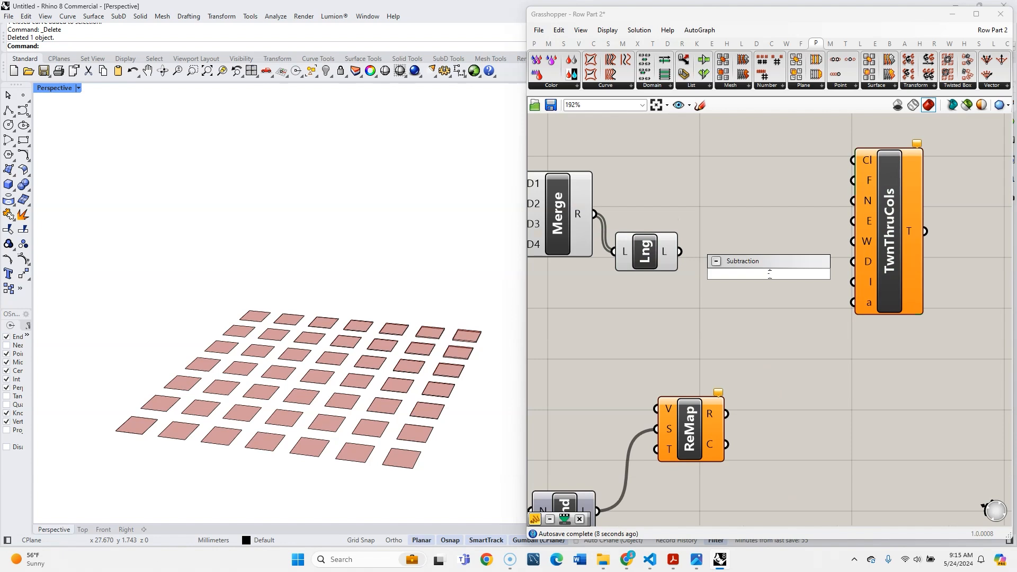
{"action": "key", "text": "Return"}
{"action": "double_click", "coordinate": [700, 305]}
{"action": "type", "text": "1"}
{"action": "key", "text": "Return"}
{"action": "scroll", "coordinate": [682, 263], "scroll_direction": "up", "scroll_amount": 1}
{"action": "left_click_drag", "start_coordinate": [680, 250], "coordinate": [745, 264]}
{"action": "left_click_drag", "start_coordinate": [702, 313], "coordinate": [669, 302]}
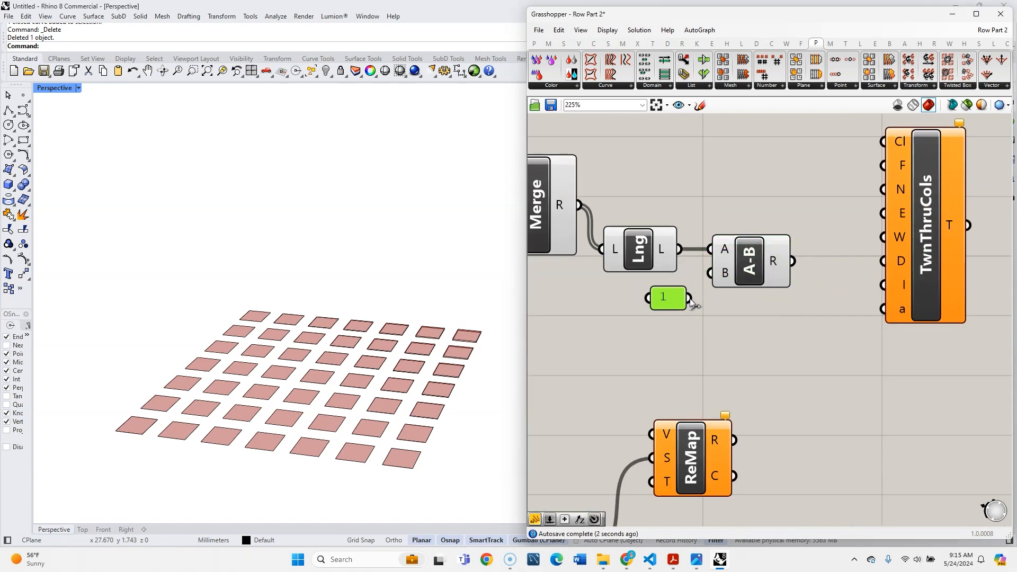
{"action": "scroll", "coordinate": [780, 266], "scroll_direction": "down", "scroll_amount": 3}
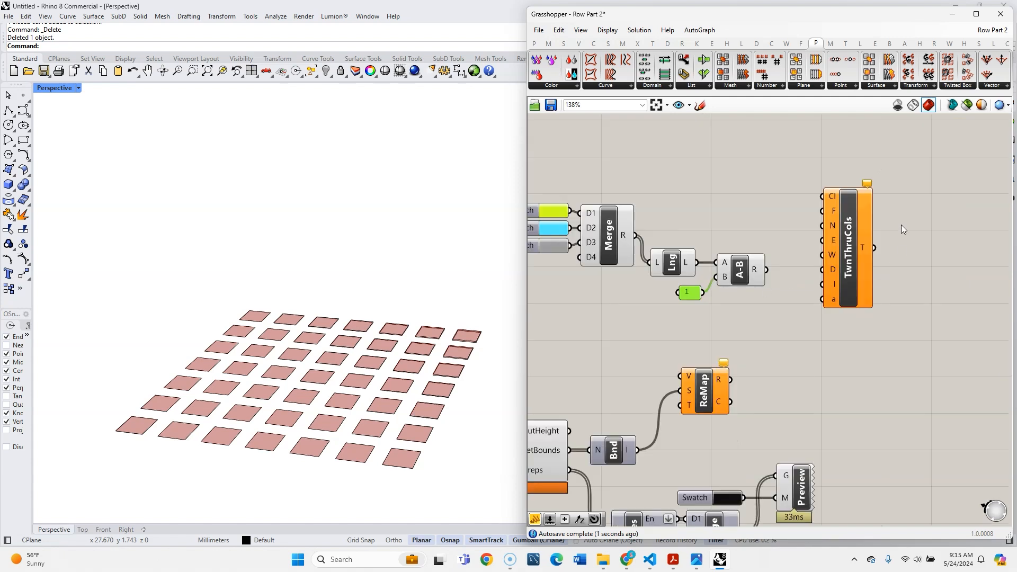
- Add a Construct Domain component between the Subtraction component and Remap Numbers
{"action": "scroll", "coordinate": [901, 224], "scroll_direction": "up", "scroll_amount": 3}
{"action": "scroll", "coordinate": [821, 262], "scroll_direction": "down", "scroll_amount": 6}
{"action": "scroll", "coordinate": [542, 246], "scroll_direction": "up", "scroll_amount": 3}
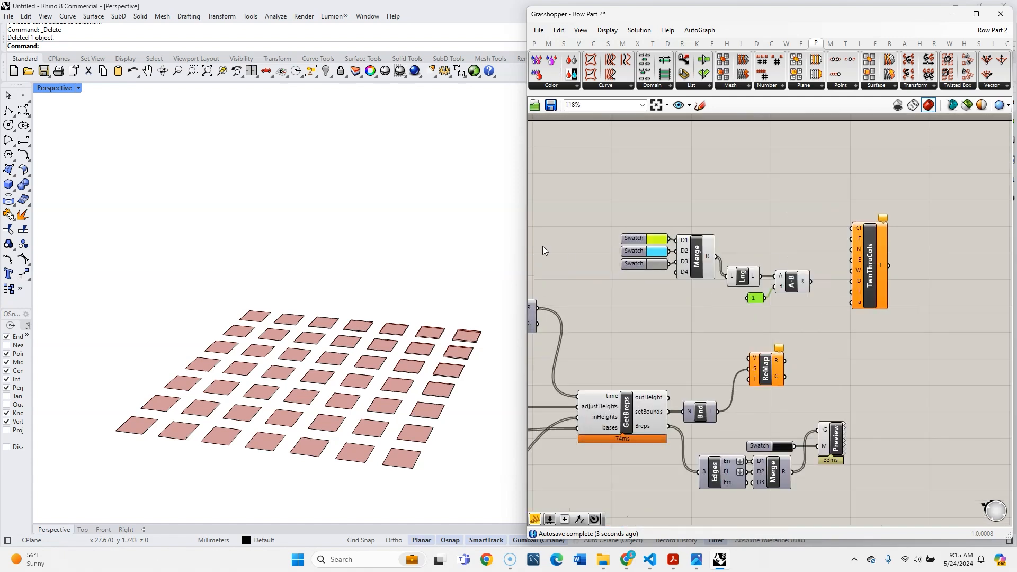
{"action": "scroll", "coordinate": [735, 297], "scroll_direction": "down", "scroll_amount": 3}
{"action": "scroll", "coordinate": [863, 321], "scroll_direction": "up", "scroll_amount": 5}
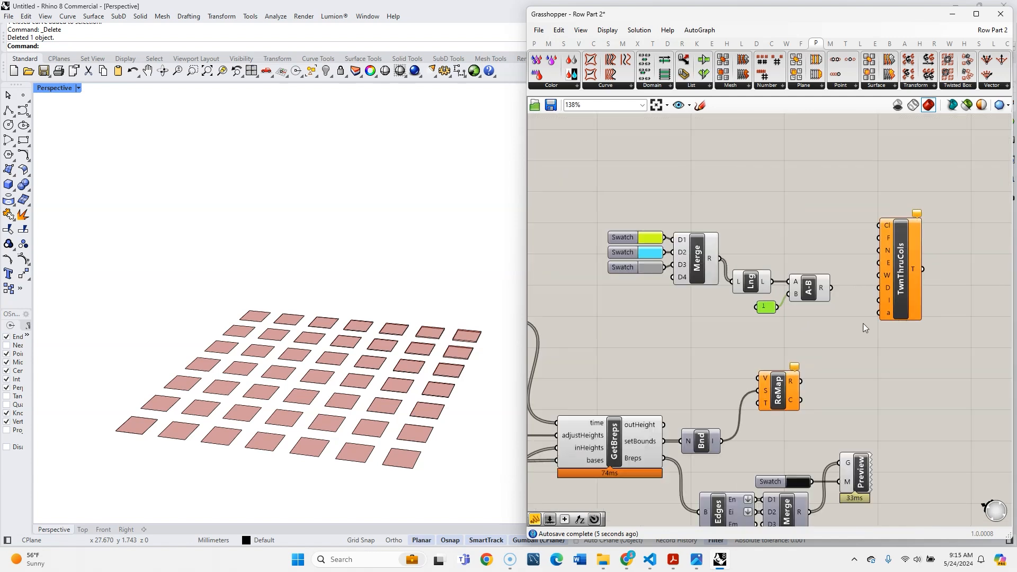
{"action": "right_click_drag", "start_coordinate": [789, 351], "coordinate": [731, 283]}
{"action": "double_click", "coordinate": [768, 297]}
{"action": "type", "text": "const"}
{"action": "type", "text": "ruct dom"}
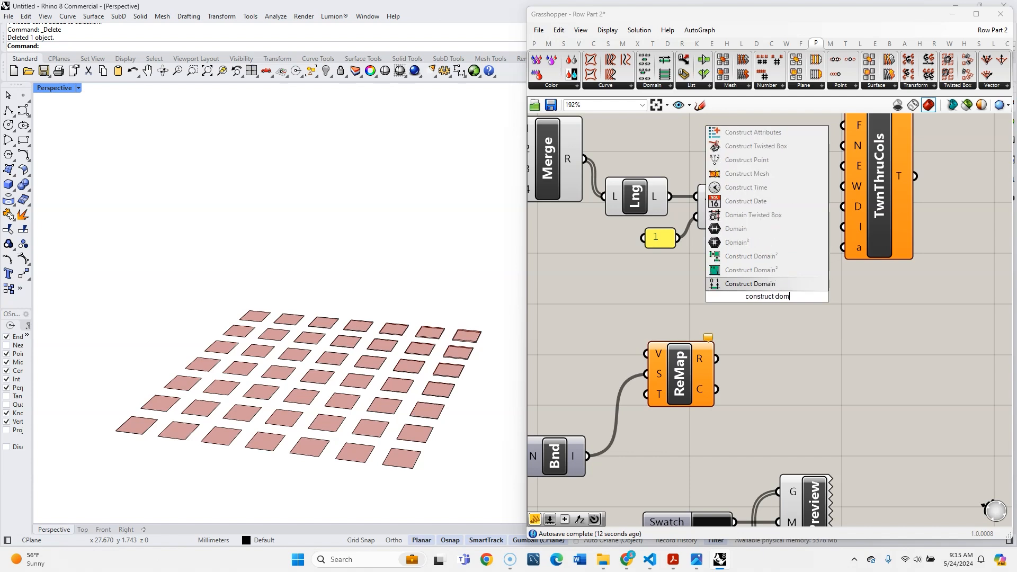
{"action": "key", "text": "Return"}
- Connect the Subtraction result to input B of Construct Domain and arrange the domain component ahead of Remap Numbers
{"action": "left_click_drag", "start_coordinate": [767, 206], "coordinate": [757, 336]}
{"action": "scroll", "coordinate": [660, 296], "scroll_direction": "down", "scroll_amount": 4}
{"action": "left_click_drag", "start_coordinate": [712, 296], "coordinate": [678, 318]}
- Connect the constructed domain to the Remap Numbers target input and the GetBreps outHeight output to its value input
{"action": "left_click", "coordinate": [707, 319]}
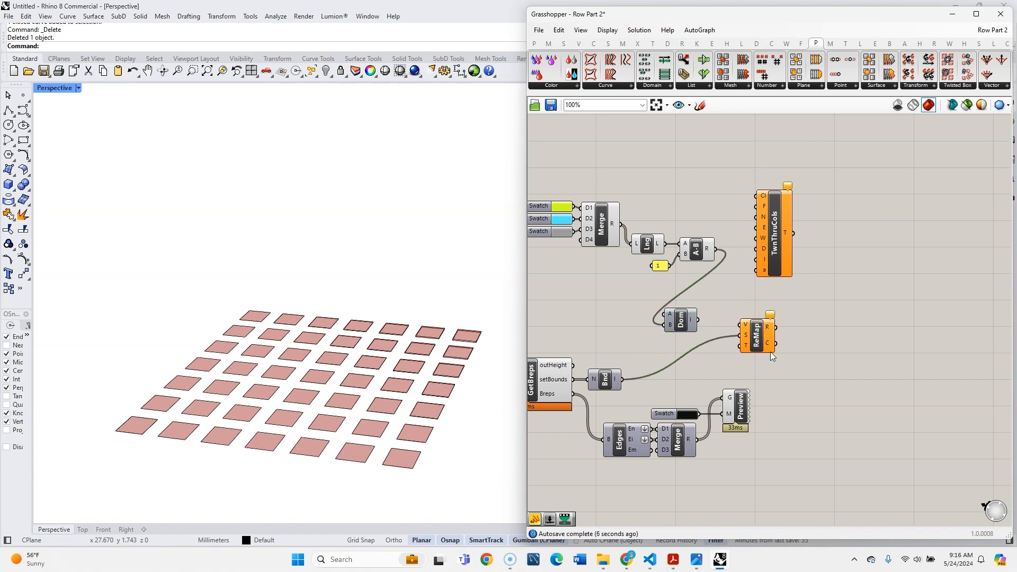
{"action": "scroll", "coordinate": [745, 350], "scroll_direction": "up", "scroll_amount": 4}
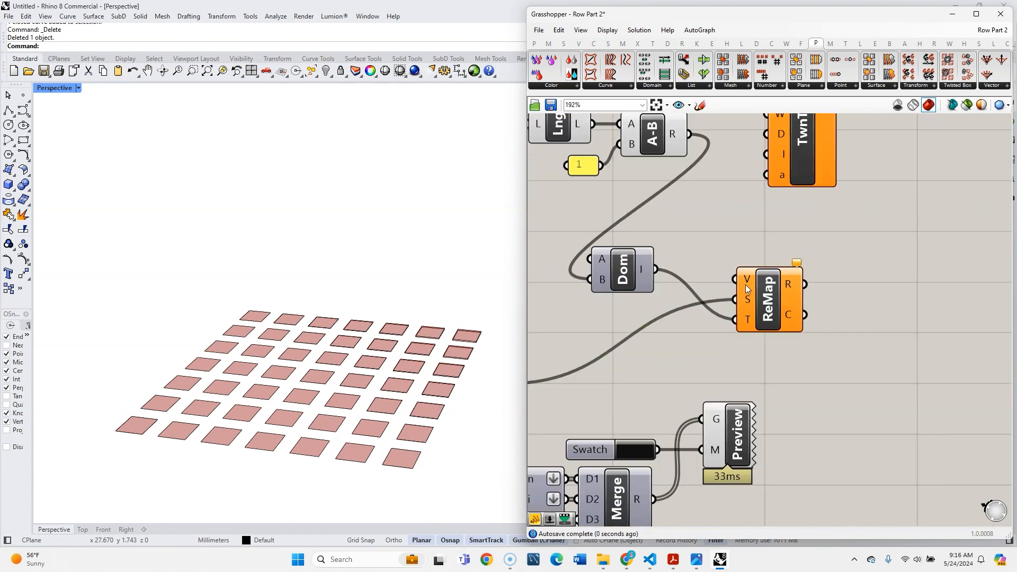
{"action": "scroll", "coordinate": [879, 316], "scroll_direction": "down", "scroll_amount": 4}
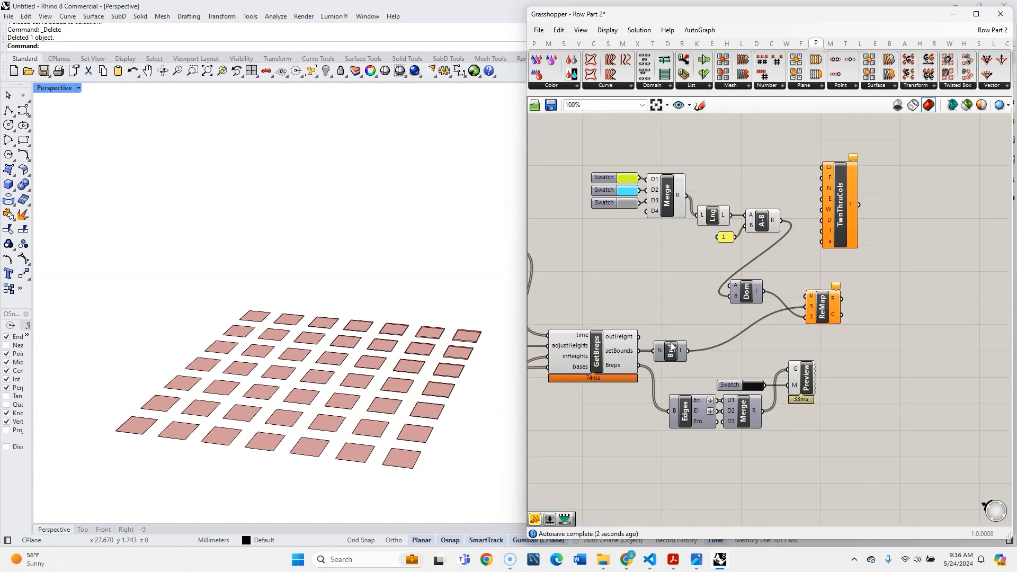
{"action": "left_click_drag", "start_coordinate": [780, 301], "coordinate": [807, 295]}
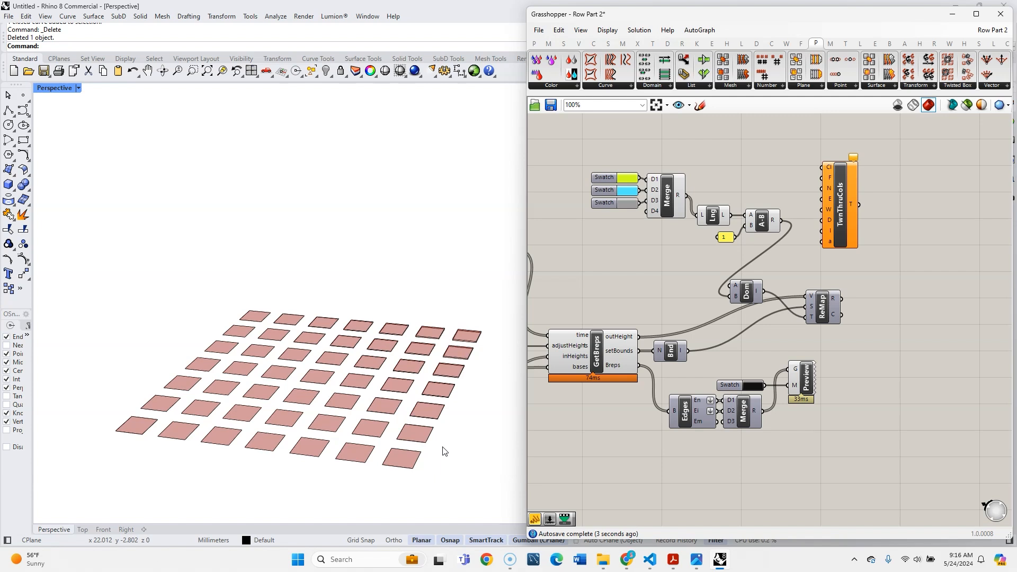
{"action": "scroll", "coordinate": [861, 244], "scroll_direction": "up", "scroll_amount": 3}
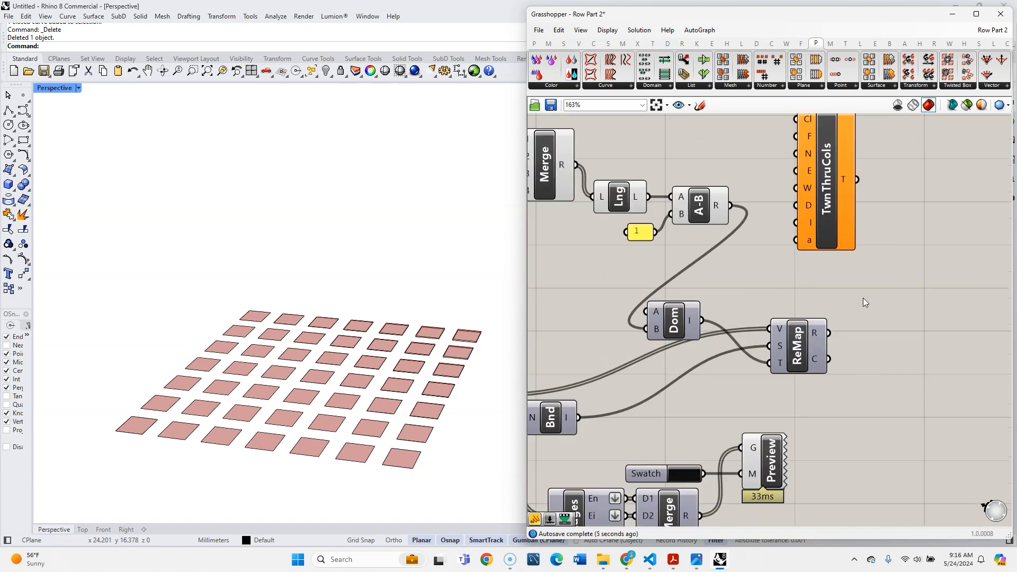
- Move the Construct Domain component slightly higher and closer to Remap Numbers
{"action": "left_click_drag", "start_coordinate": [674, 329], "coordinate": [694, 307]}
{"action": "left_click", "coordinate": [794, 275]}
{"action": "right_click_drag", "start_coordinate": [803, 272], "coordinate": [780, 279]}
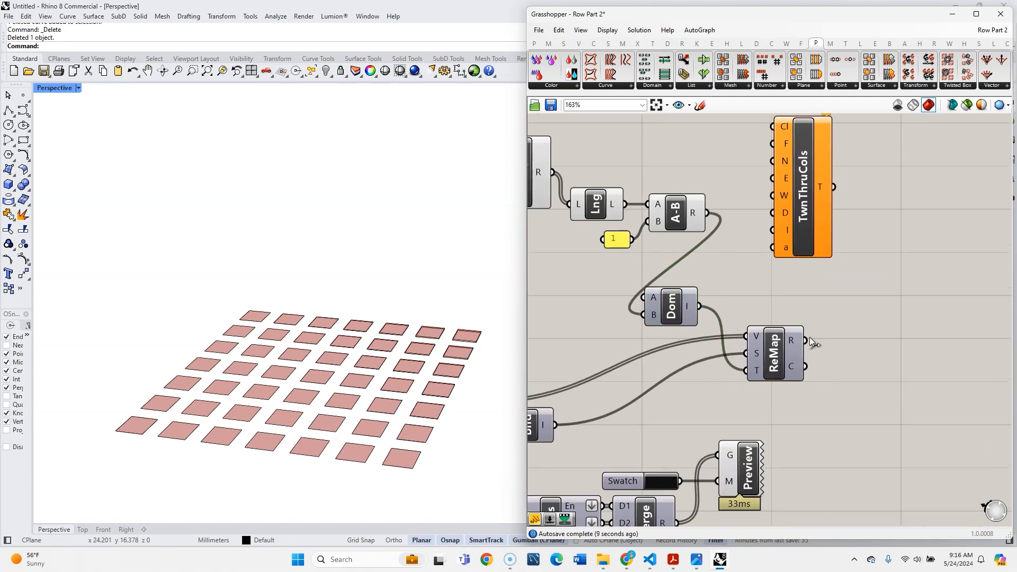
- Connect the Remap Numbers mapped output to the F input of TwnThruCols and the swatch Merge result to its Cl input
{"action": "mouse_move", "coordinate": [793, 339]}
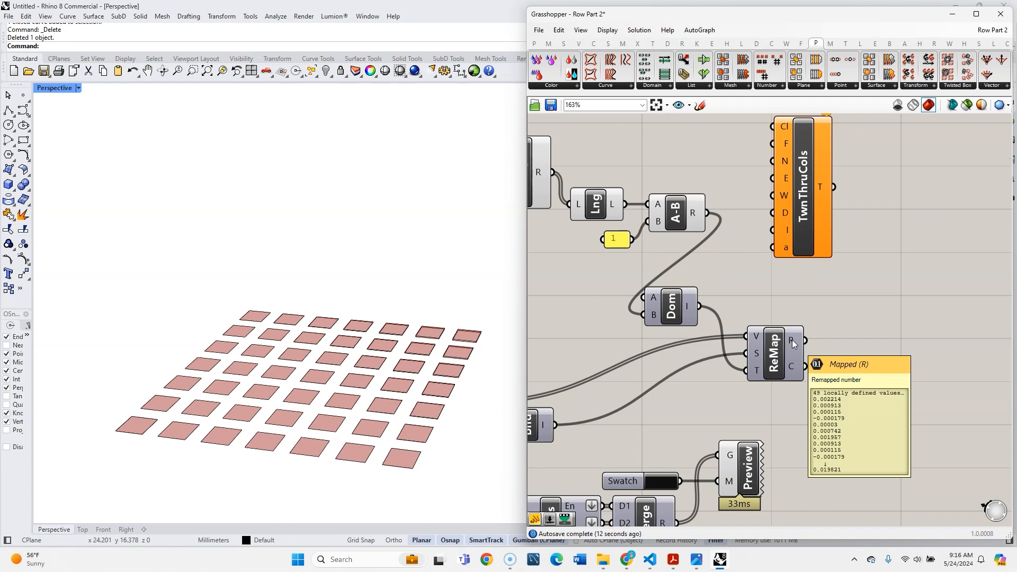
{"action": "scroll", "coordinate": [792, 339], "scroll_direction": "down", "scroll_amount": 2}
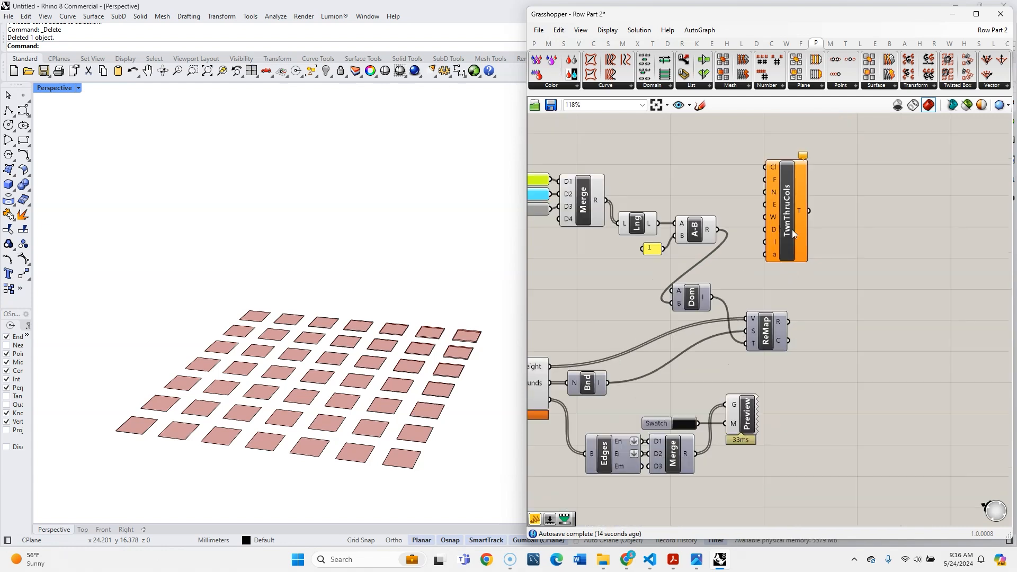
{"action": "left_click_drag", "start_coordinate": [794, 225], "coordinate": [820, 202]}
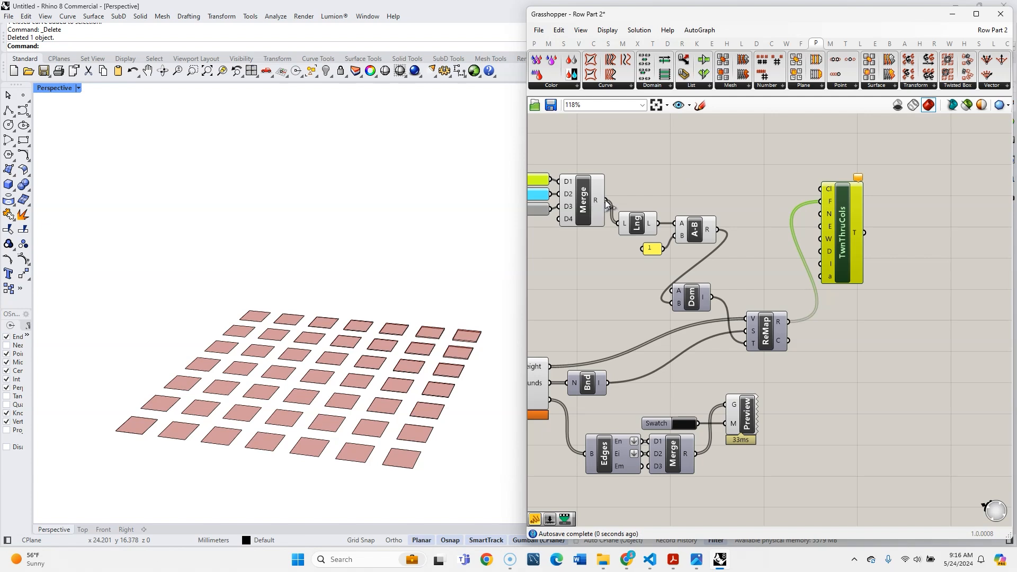
{"action": "left_click_drag", "start_coordinate": [763, 188], "coordinate": [850, 233]}
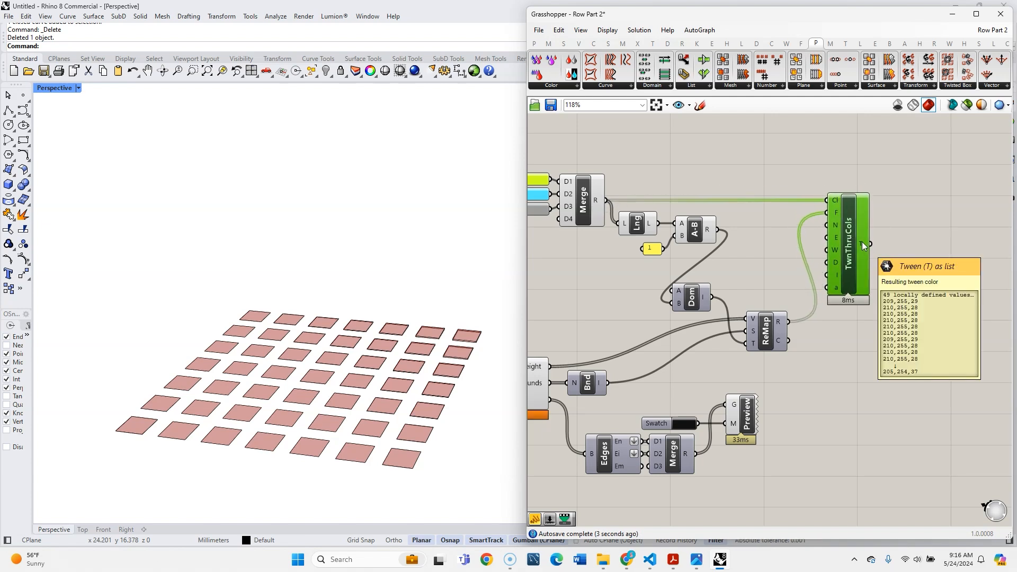
- Add a Custom Preview component beyond TwnThruCols and connect the tween output T to its material input M
{"action": "right_click_drag", "start_coordinate": [797, 412], "coordinate": [775, 355]}
{"action": "double_click", "coordinate": [874, 331]}
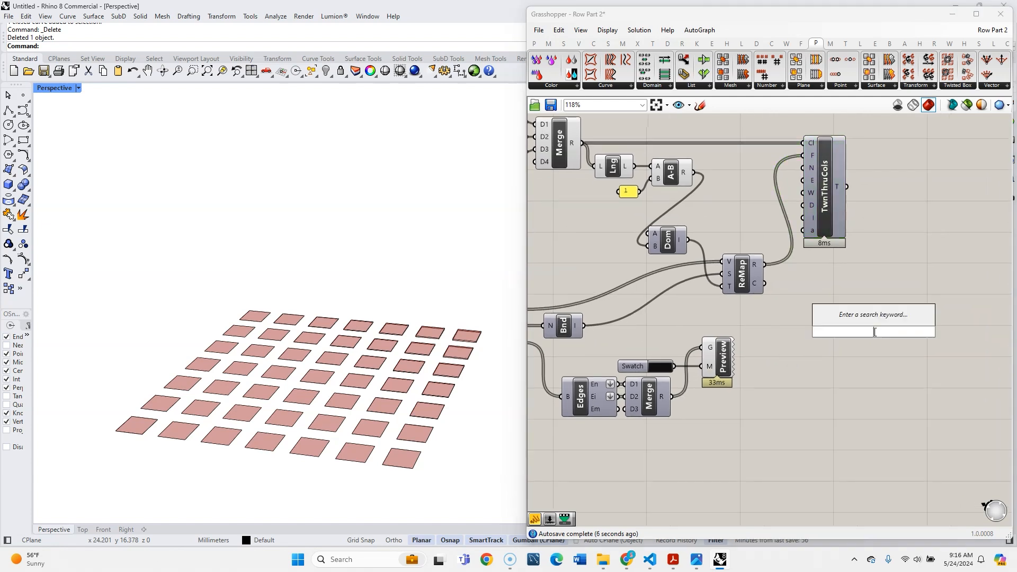
{"action": "type", "text": "custom prev"}
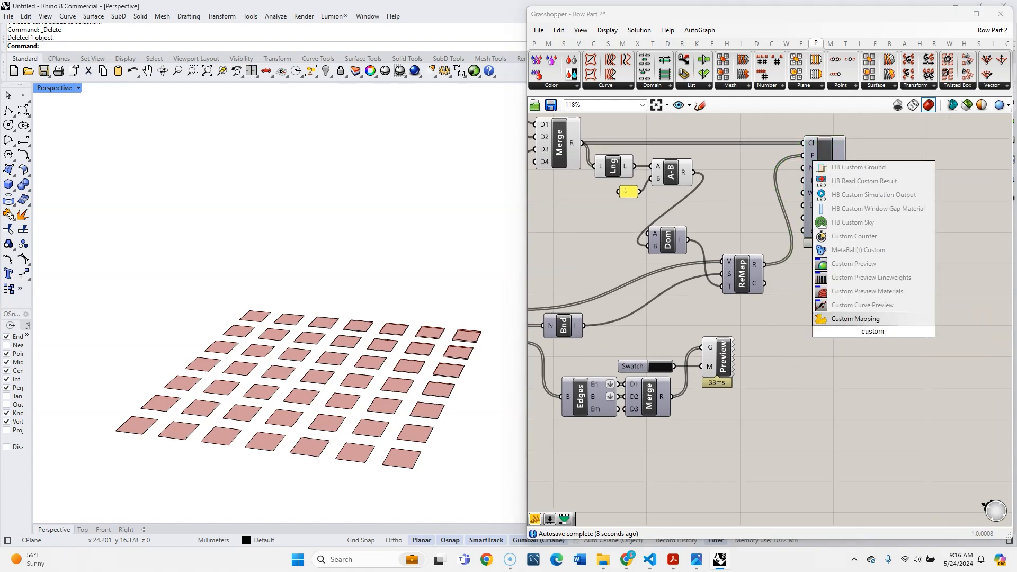
{"action": "key", "text": "Return"}
{"action": "left_click_drag", "start_coordinate": [848, 187], "coordinate": [916, 314]}
{"action": "left_click", "coordinate": [815, 336]}
- Connect the GetBreps Breps output to the geometry input G of the new Custom Preview component
{"action": "scroll", "coordinate": [809, 336], "scroll_direction": "down", "scroll_amount": 1}
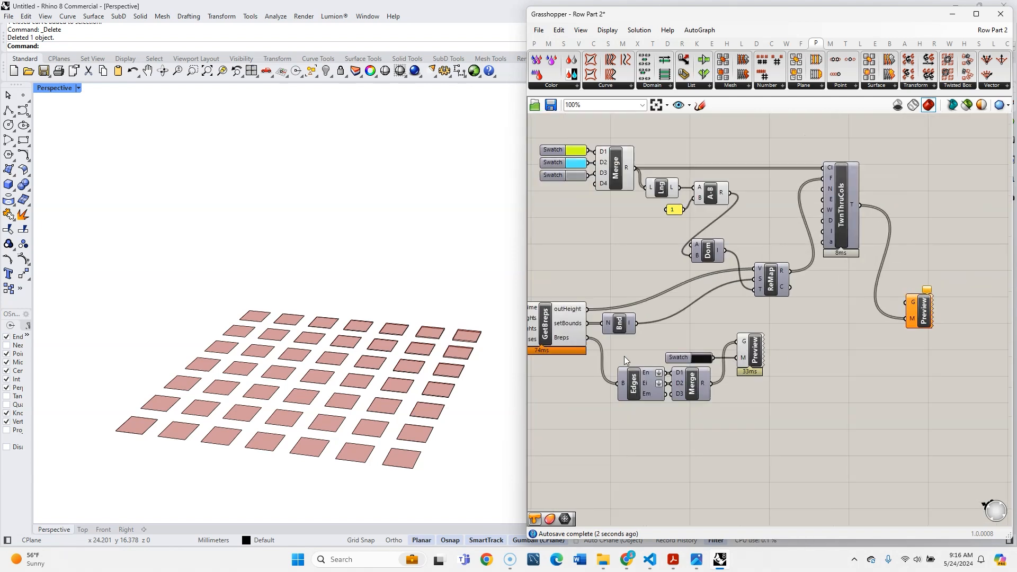
{"action": "left_click_drag", "start_coordinate": [674, 323], "coordinate": [907, 350]}
{"action": "left_click", "coordinate": [842, 351]}
- Turn off the default preview of the GetBreps component so only the custom-coloured geometry is drawn
{"action": "scroll", "coordinate": [841, 350], "scroll_direction": "down", "scroll_amount": 3}
{"action": "left_click", "coordinate": [663, 340]}
{"action": "middle_click", "coordinate": [663, 339]}
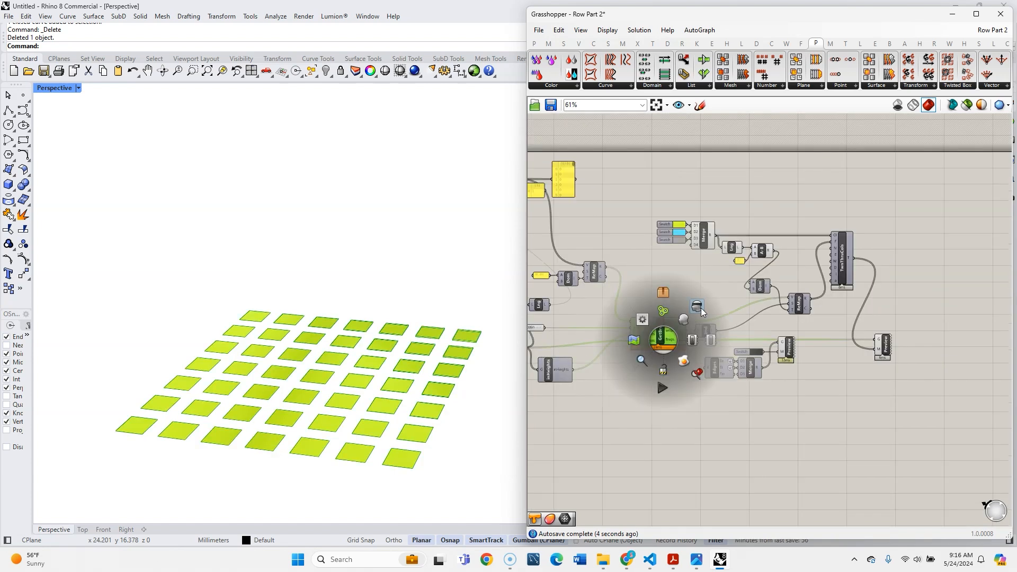
{"action": "left_click", "coordinate": [700, 308]}
{"action": "left_click", "coordinate": [790, 366]}
- Run the 200 ms timer to raise the coloured boxes, and check the counter values through the end of the list
{"action": "scroll", "coordinate": [790, 365], "scroll_direction": "down", "scroll_amount": 2}
{"action": "right_click_drag", "start_coordinate": [284, 460], "coordinate": [347, 424]}
{"action": "scroll", "coordinate": [881, 419], "scroll_direction": "down", "scroll_amount": 4}
{"action": "scroll", "coordinate": [720, 337], "scroll_direction": "up", "scroll_amount": 9}
{"action": "scroll", "coordinate": [669, 300], "scroll_direction": "up", "scroll_amount": 2}
{"action": "left_click", "coordinate": [646, 347]}
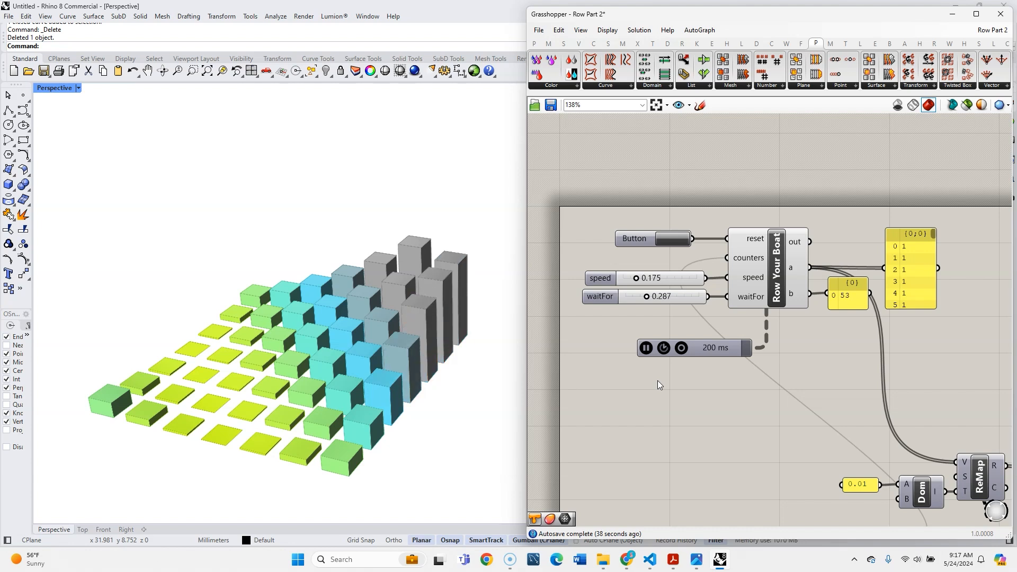
{"action": "left_click_drag", "start_coordinate": [934, 236], "coordinate": [938, 317]}
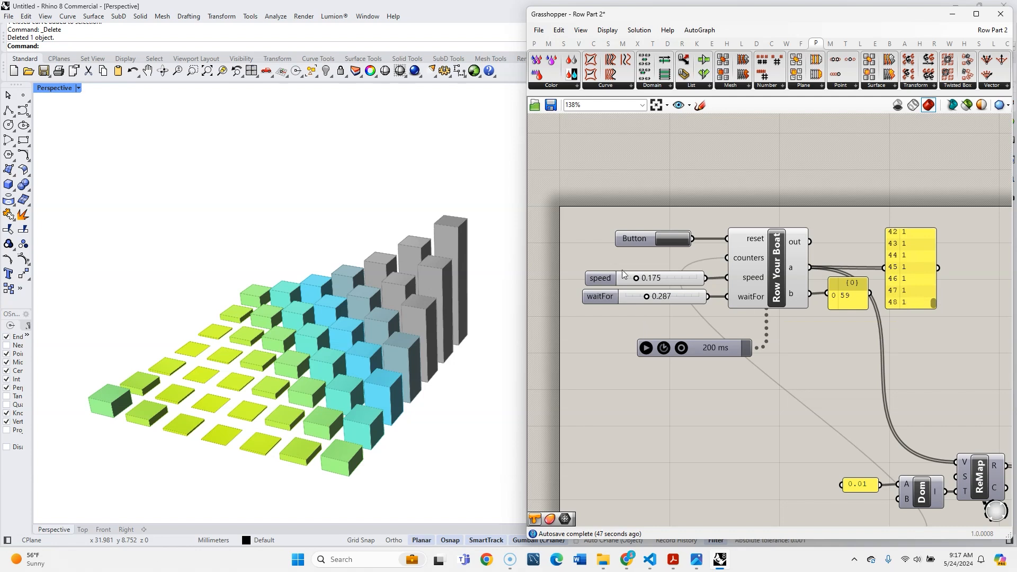
- Reverse the result output of the Merge component that collects the three colour swatches
{"action": "scroll", "coordinate": [623, 271], "scroll_direction": "down", "scroll_amount": 4}
{"action": "scroll", "coordinate": [890, 413], "scroll_direction": "up", "scroll_amount": 2}
{"action": "right_click_drag", "start_coordinate": [888, 388], "coordinate": [790, 388]}
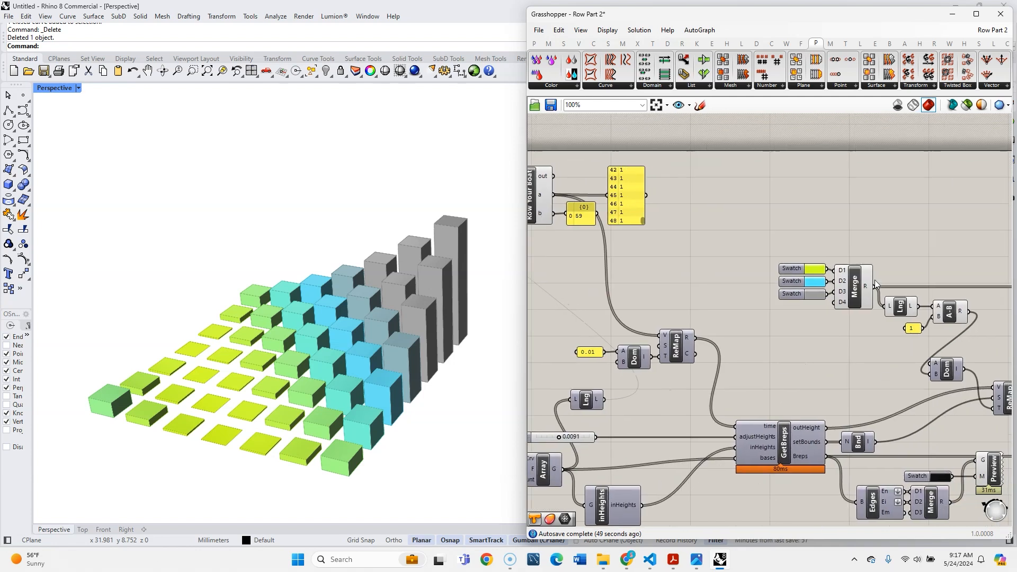
{"action": "scroll", "coordinate": [875, 280], "scroll_direction": "up", "scroll_amount": 4}
{"action": "right_click", "coordinate": [862, 298]}
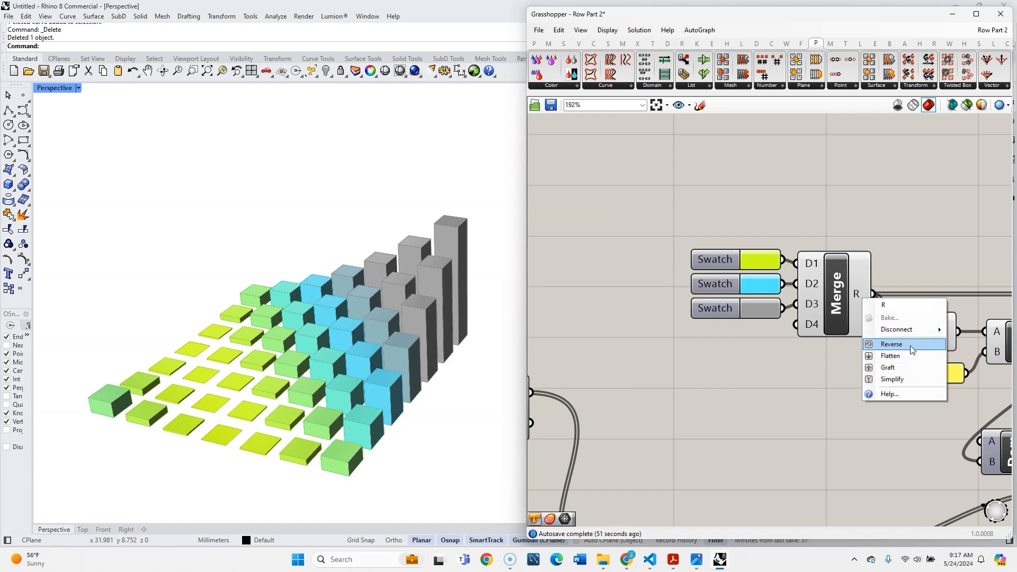
{"action": "left_click", "coordinate": [911, 348]}
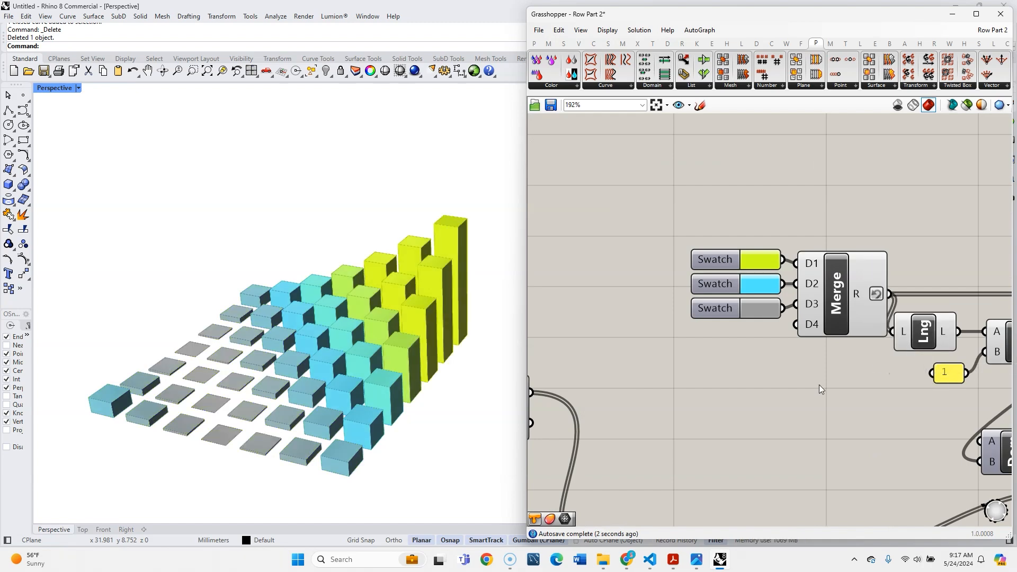